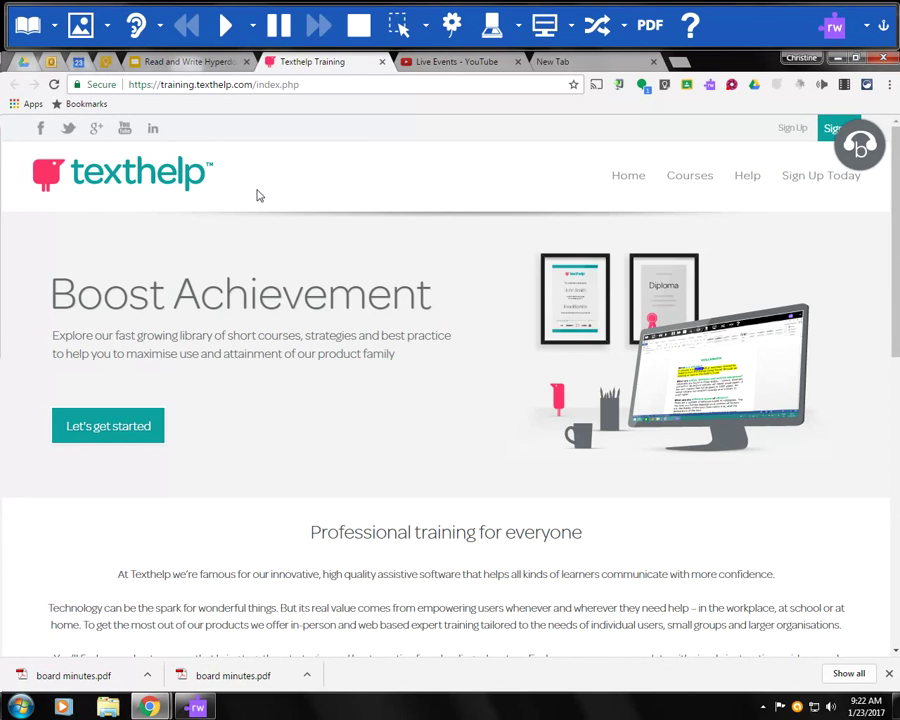
# Open the Texthelp course catalogue, check the available course categories, and open the Read&Write for Windows - Toolbar course.
pyautogui.click(688, 186)
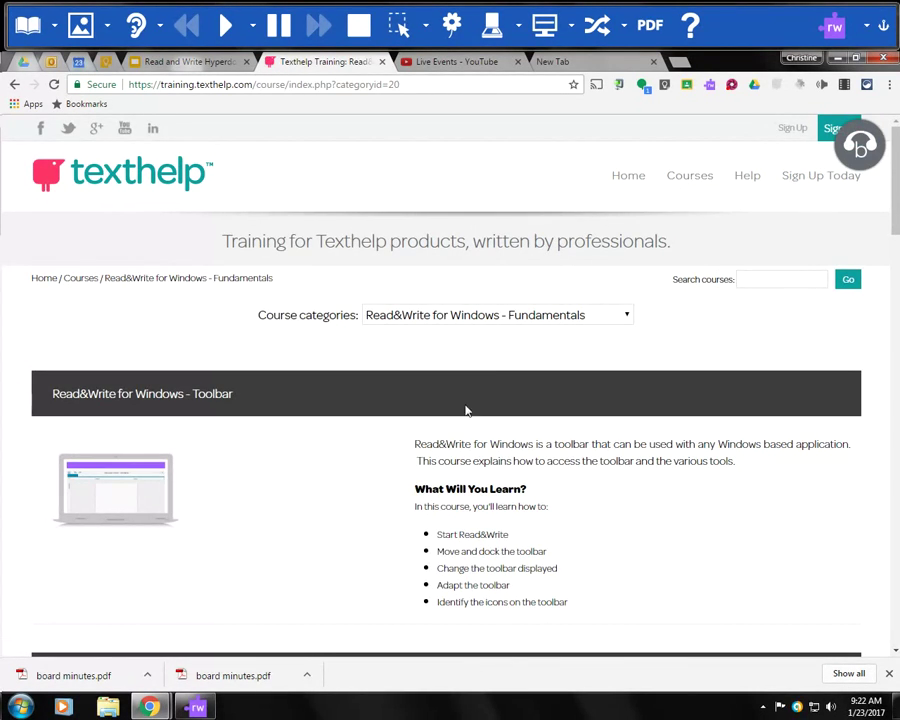
pyautogui.click(472, 320)
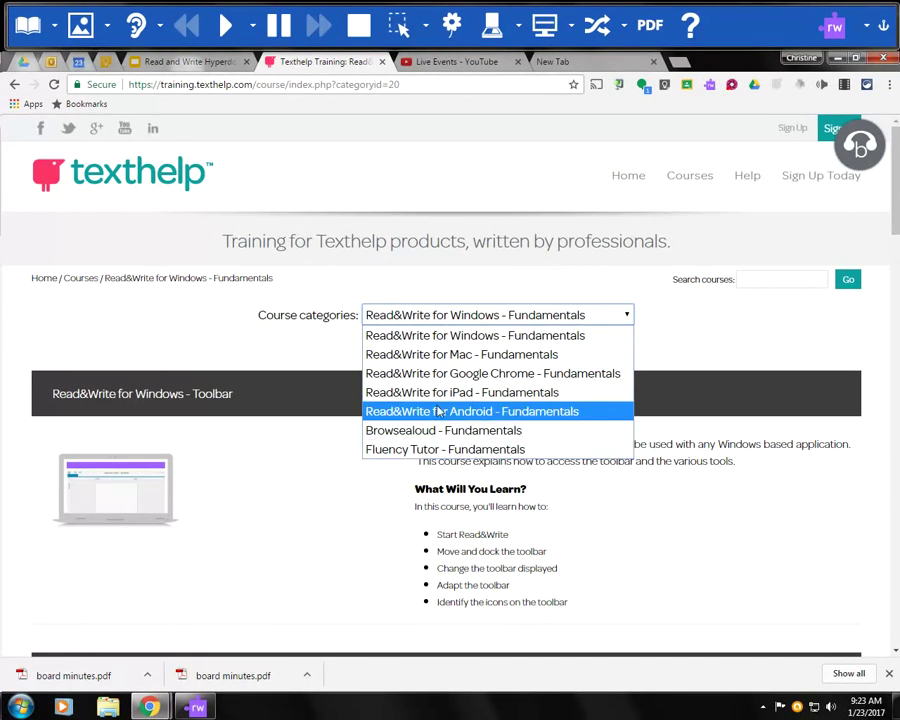
pyautogui.click(157, 476)
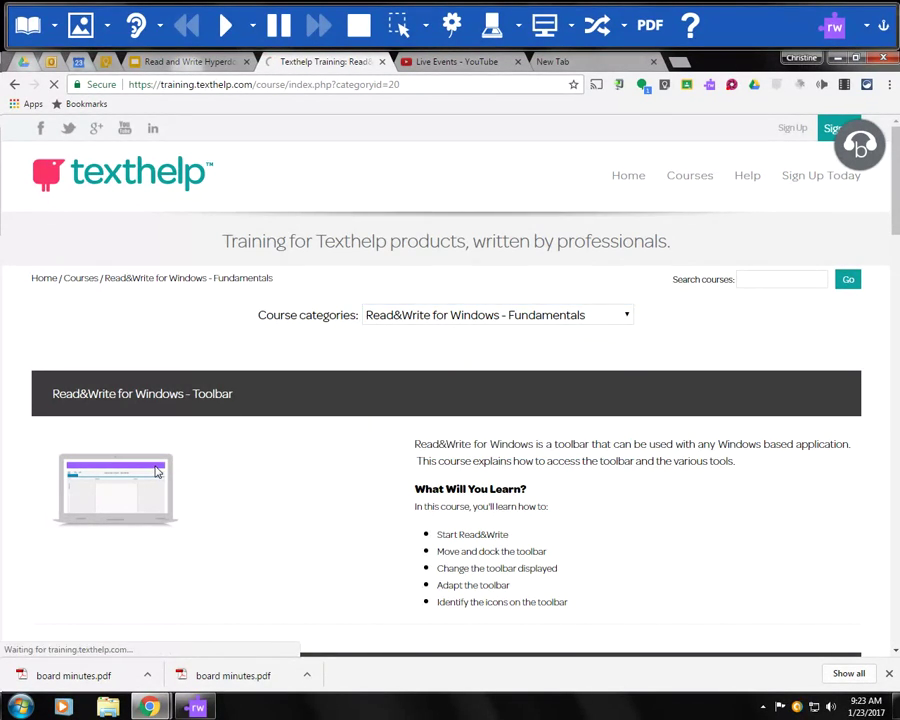
# Look through the Toolbar course's topics, quizzes, videos and exercises, and close the training site to return to the hyperdoc slides.
pyautogui.scroll(-3, 251, 480)
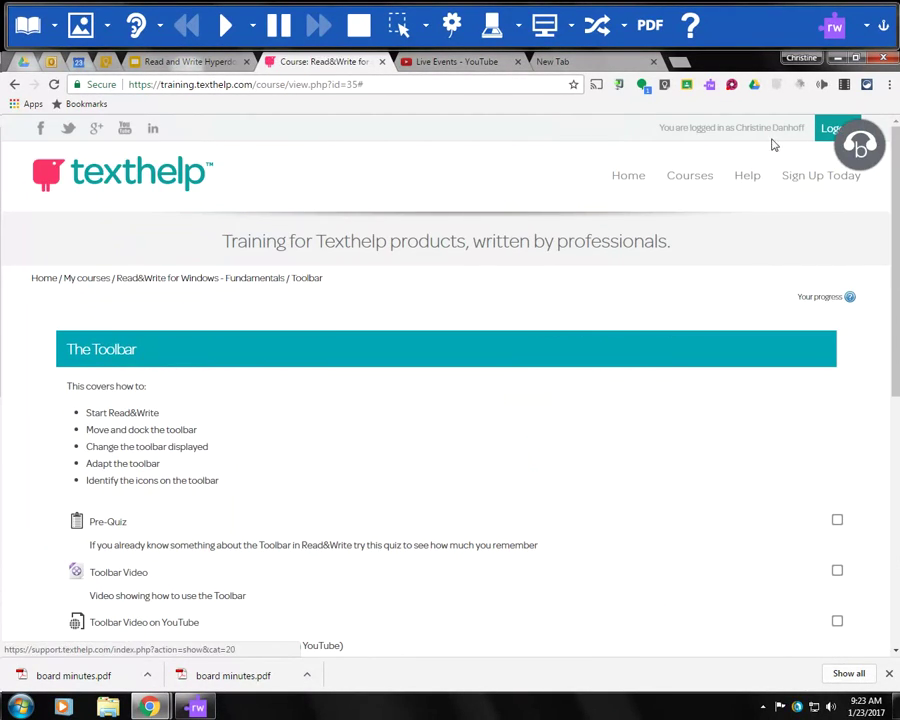
pyautogui.scroll(-1, 185, 354)
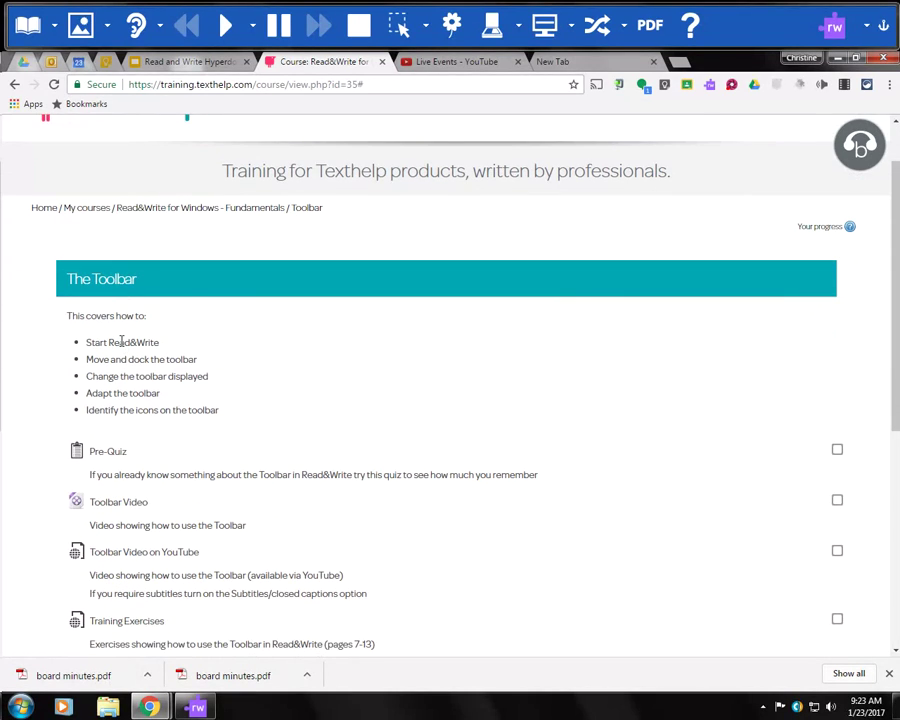
pyautogui.scroll(-2, 153, 405)
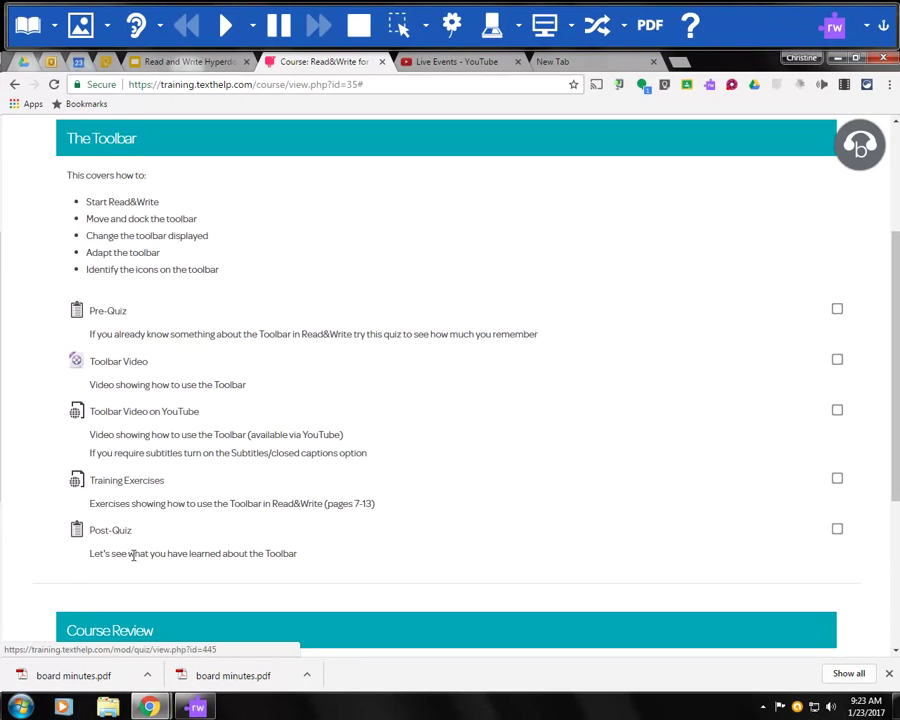
pyautogui.scroll(-1, 175, 548)
pyautogui.scroll(3, 352, 420)
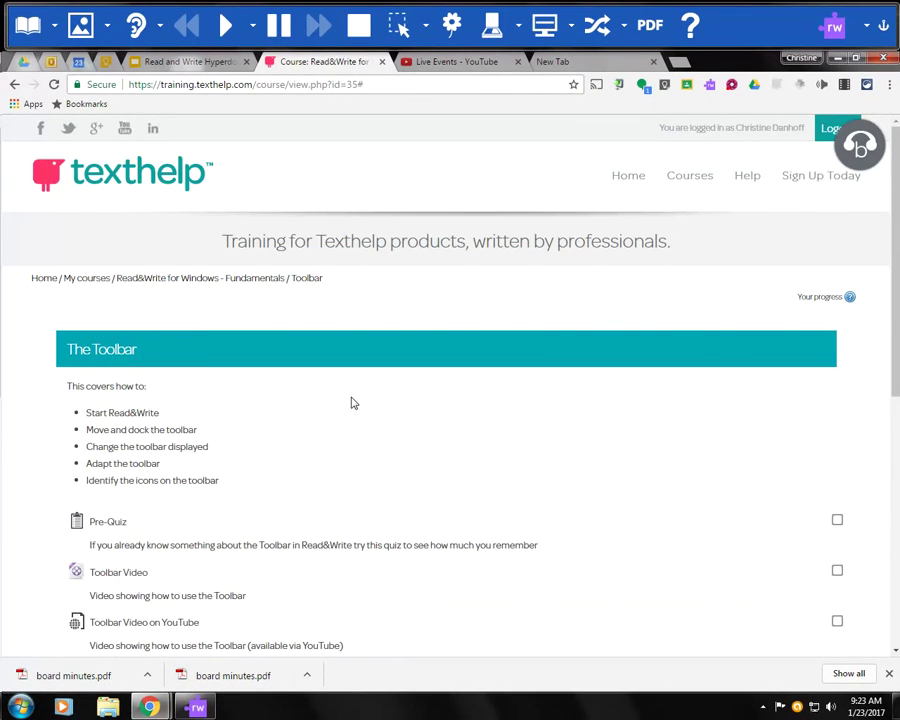
pyautogui.click(380, 62)
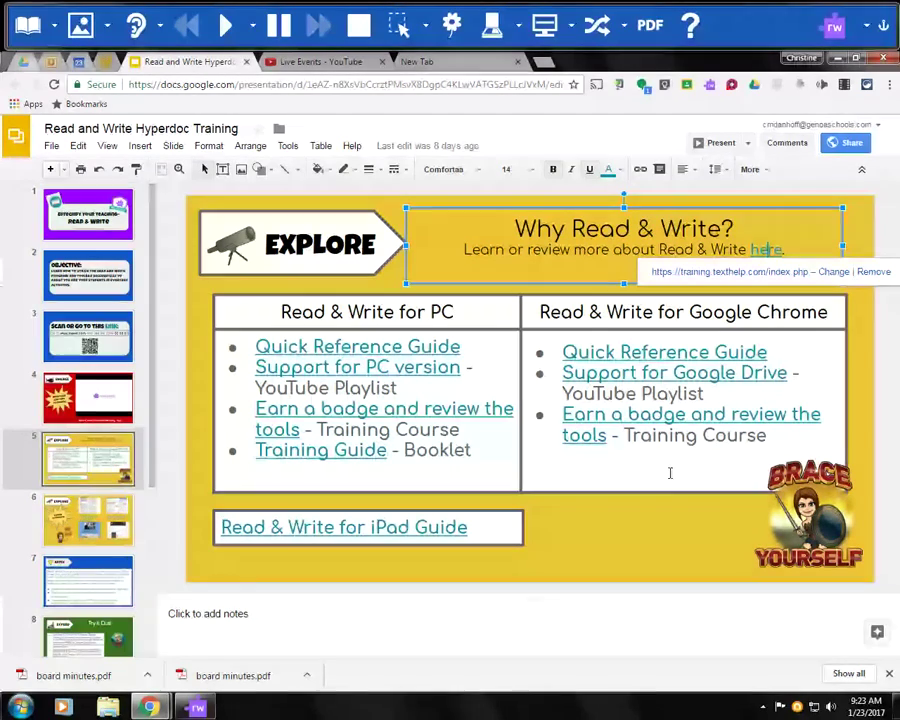
pyautogui.click(679, 521)
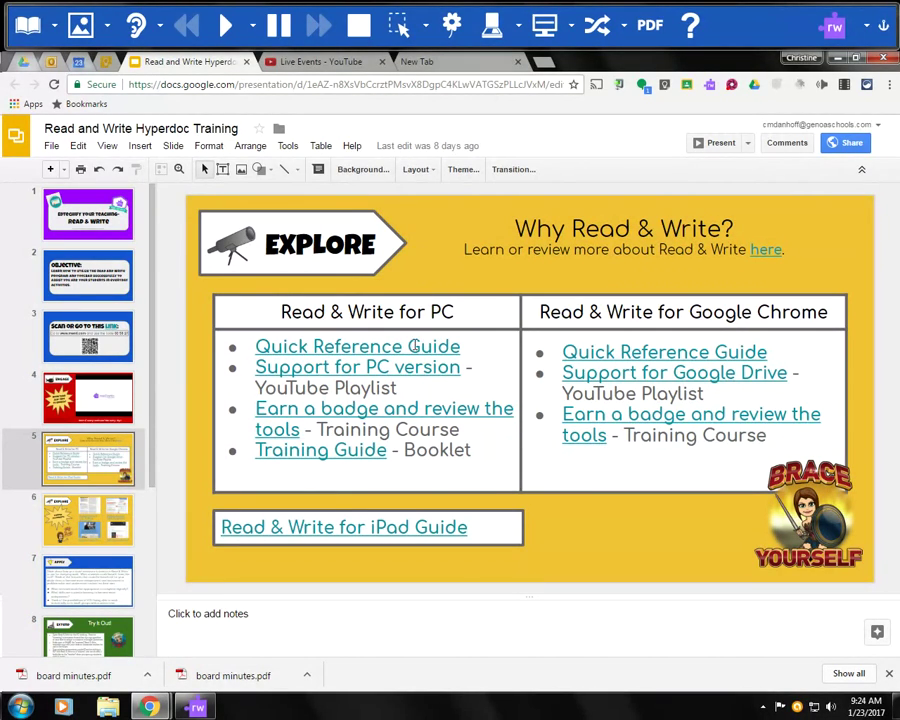
# Open the Quick Reference Guide linked for Read & Write for PC, skim the PDF, and close it.
pyautogui.click(415, 346)
pyautogui.click(386, 374)
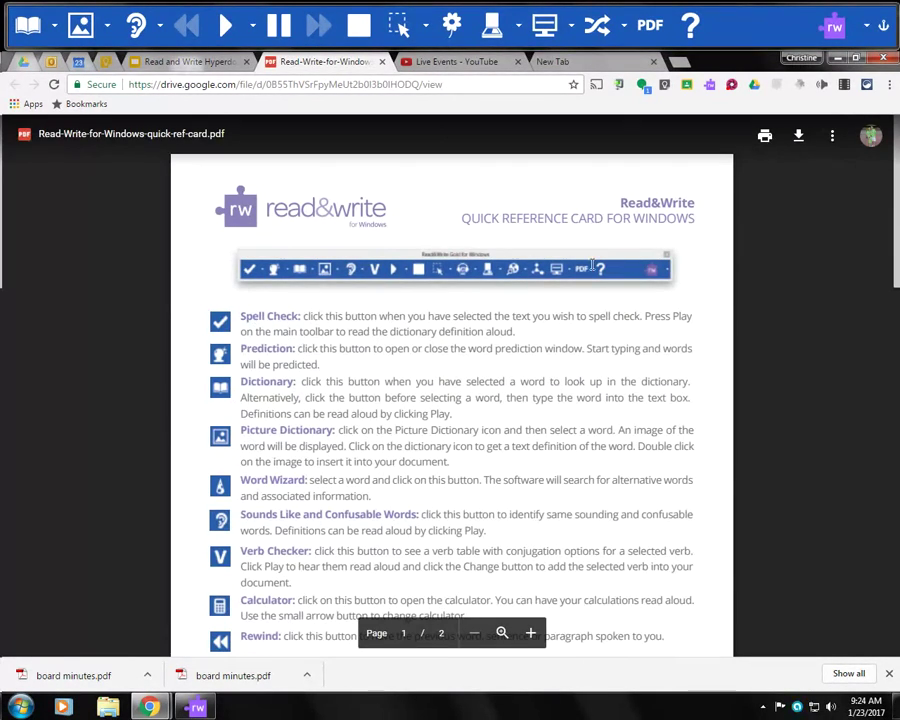
pyautogui.scroll(-7, 314, 426)
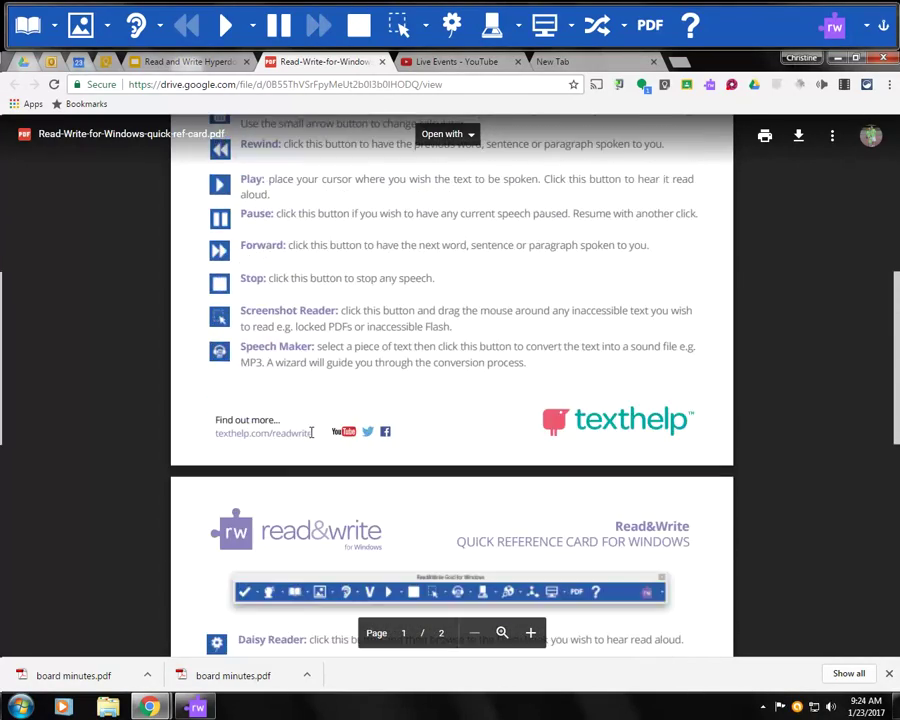
pyautogui.click(382, 62)
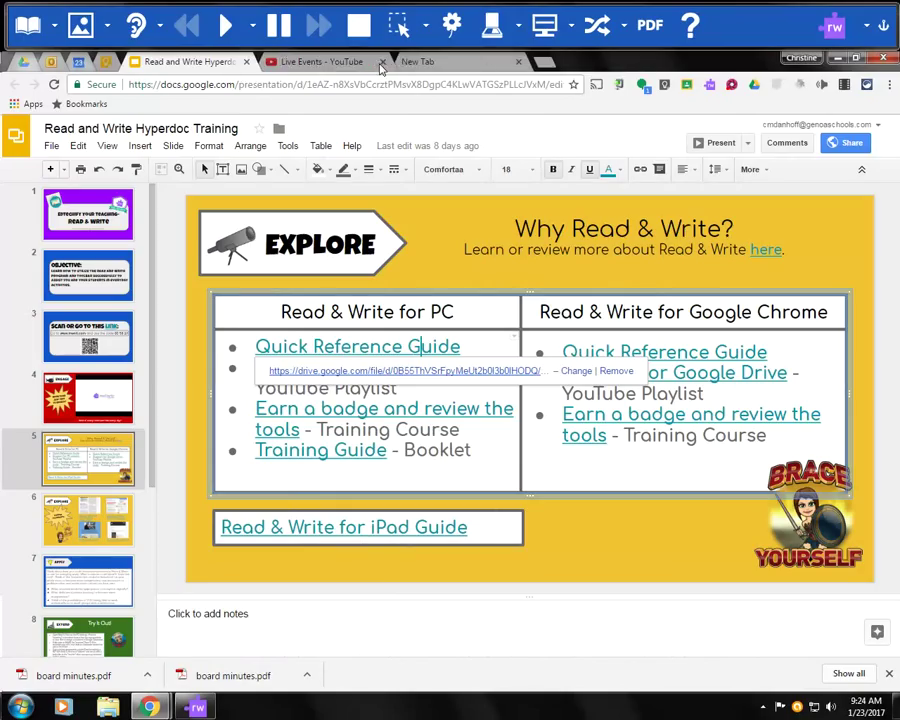
# Open the Support for PC version YouTube playlist from the slide, pause its first video, and close the playlist.
pyautogui.click(458, 393)
pyautogui.click(320, 369)
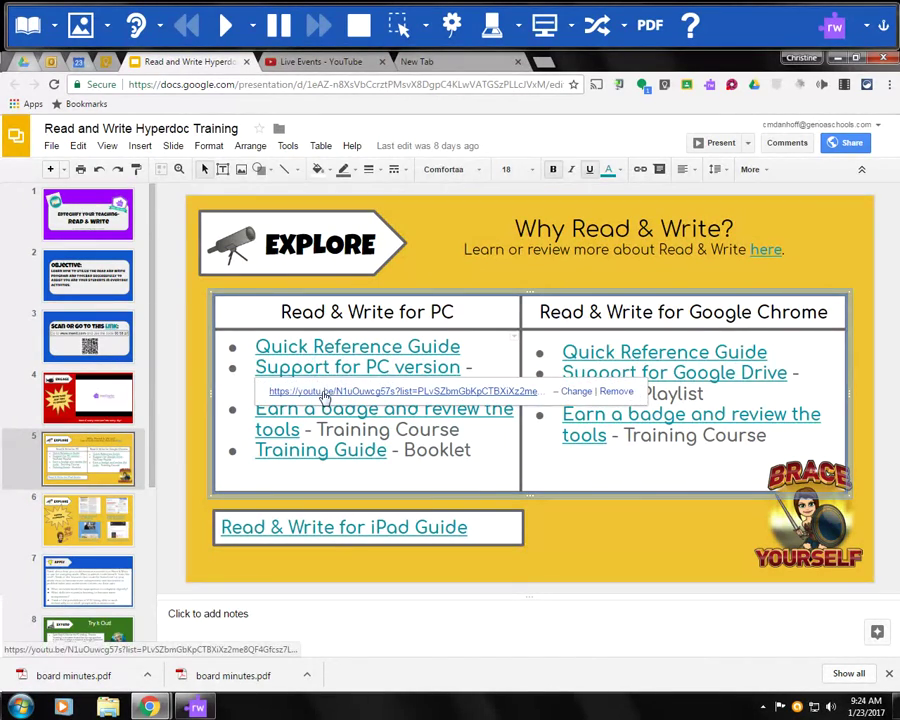
pyautogui.click(324, 395)
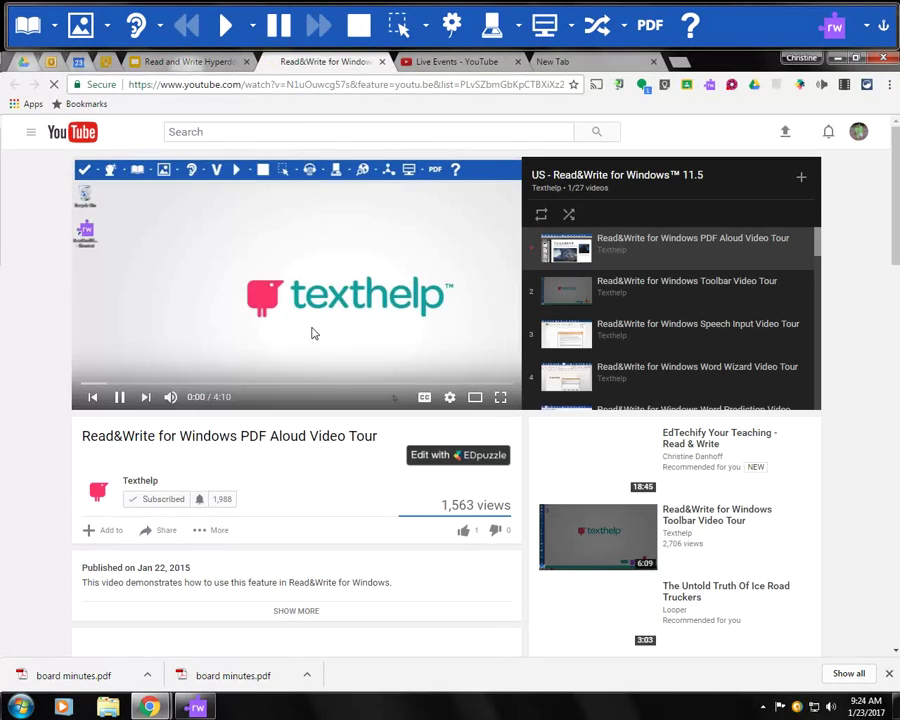
pyautogui.click(119, 400)
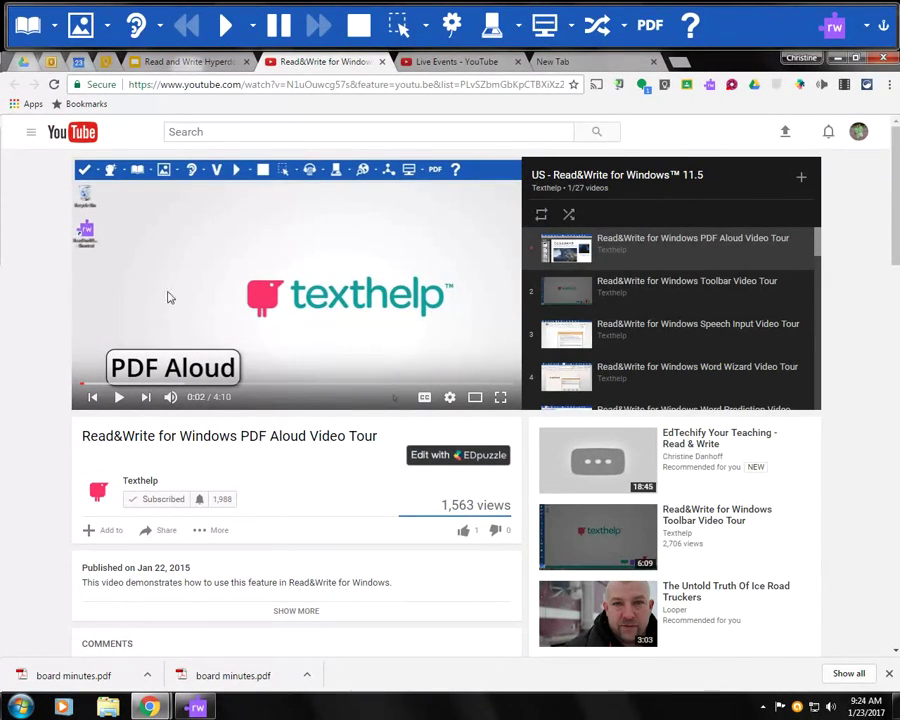
pyautogui.click(382, 62)
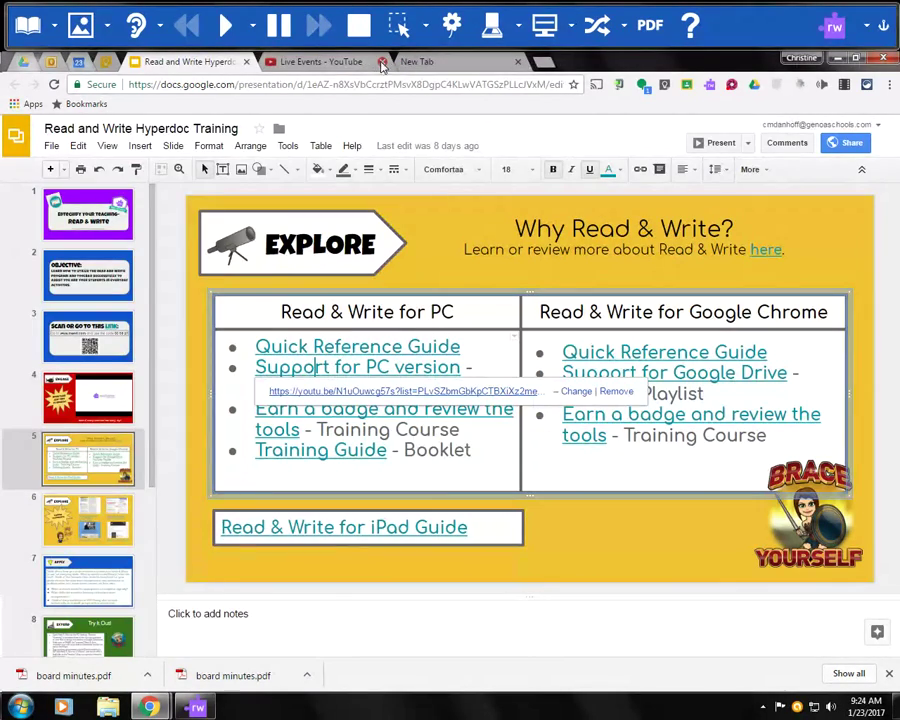
pyautogui.click(482, 448)
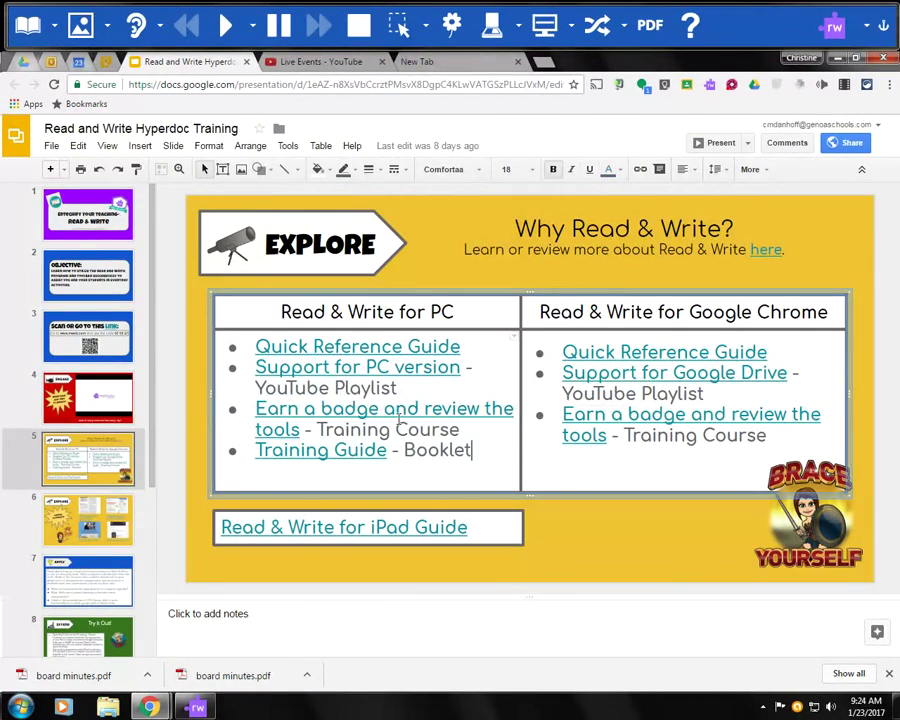
# Open the PC Training Guide booklet, skim its table of contents, close it, and show the Sample Documents slide.
pyautogui.click(343, 450)
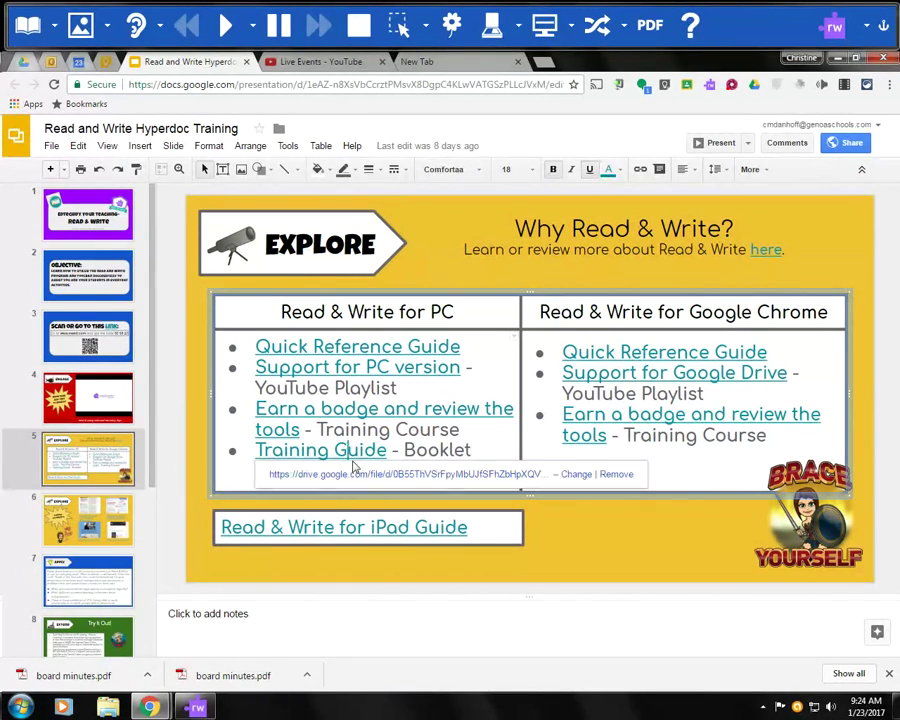
pyautogui.click(362, 472)
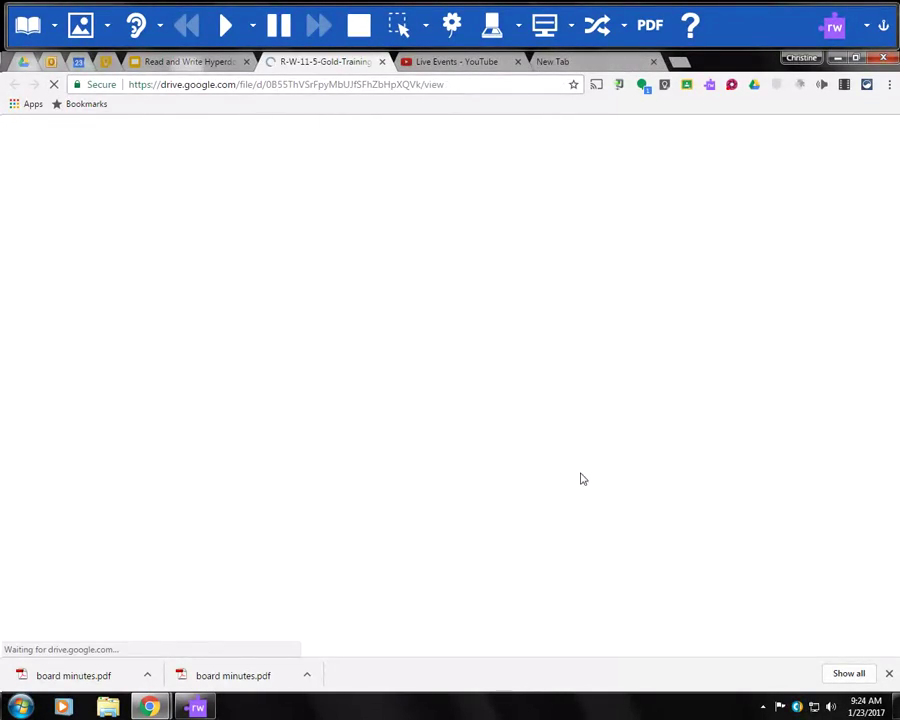
pyautogui.scroll(-10, 492, 313)
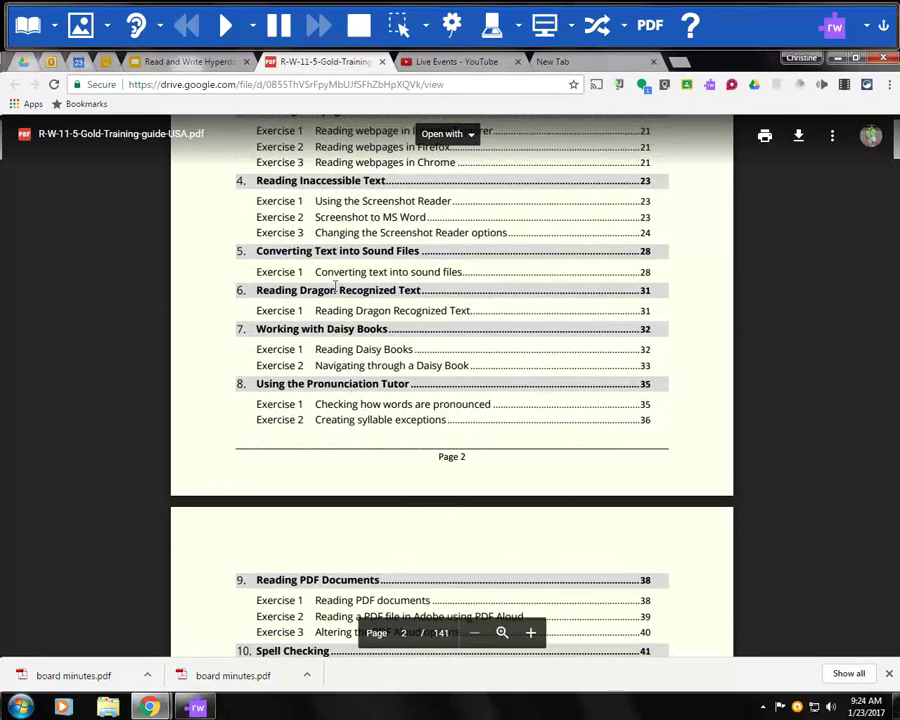
pyautogui.scroll(-5, 336, 298)
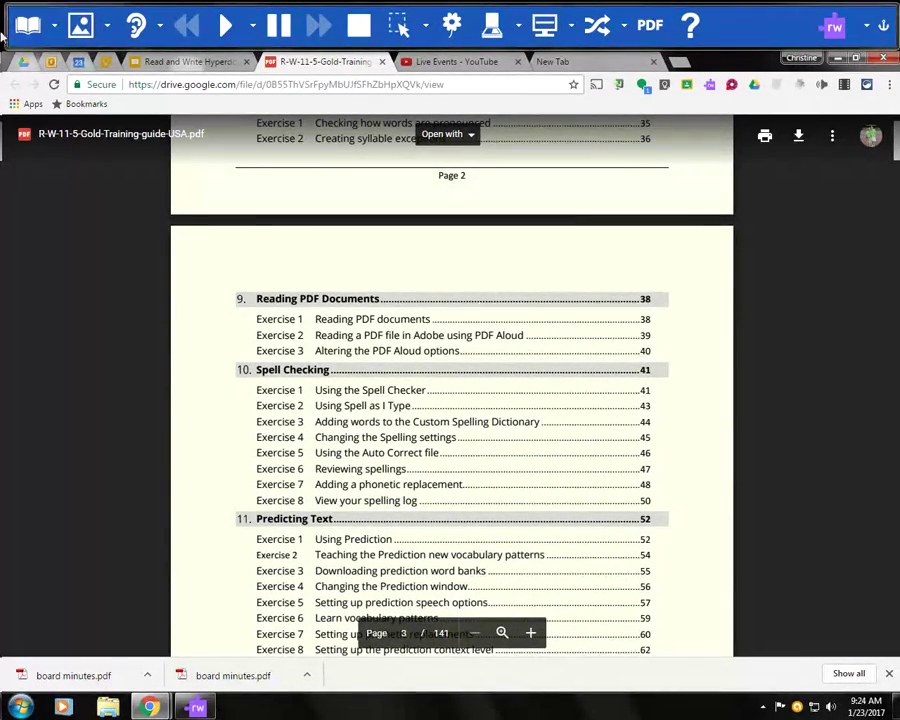
pyautogui.click(382, 62)
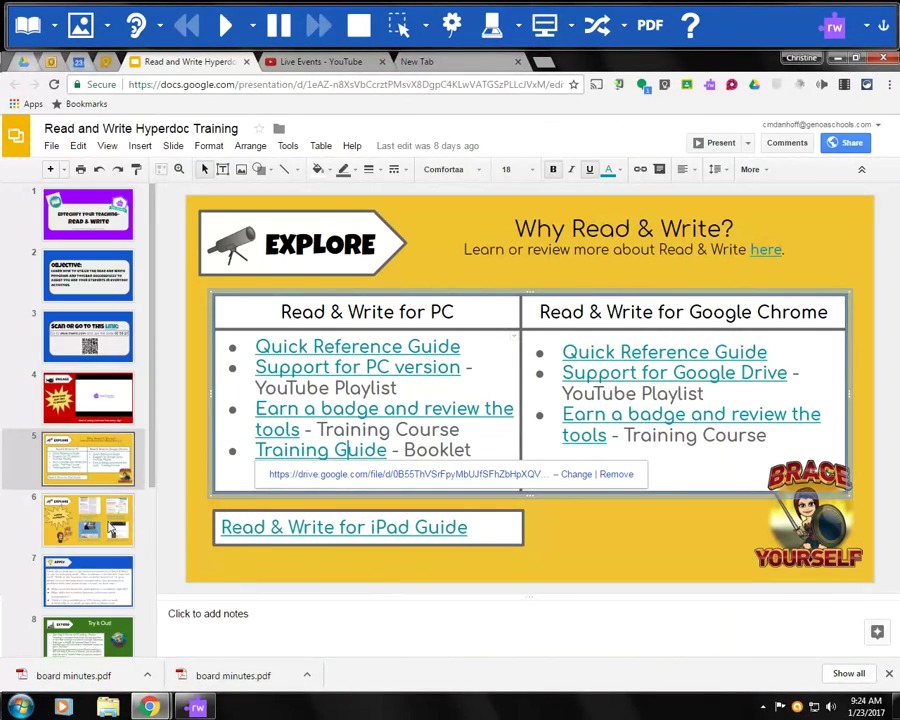
pyautogui.click(110, 517)
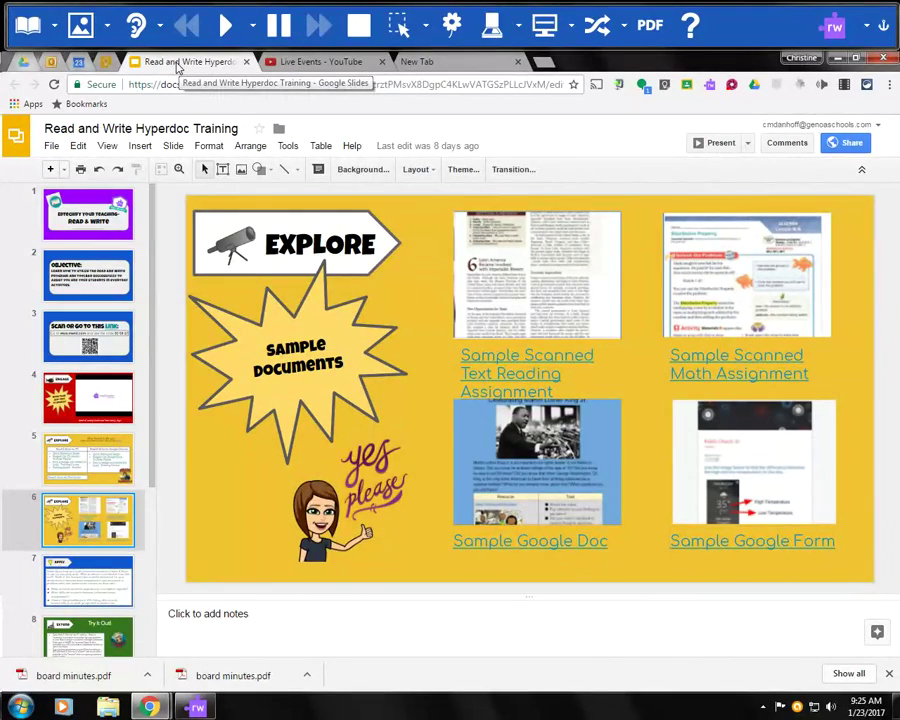
# Switch to the Outlook Web App mailbox and search it for "scan".
pyautogui.click(50, 62)
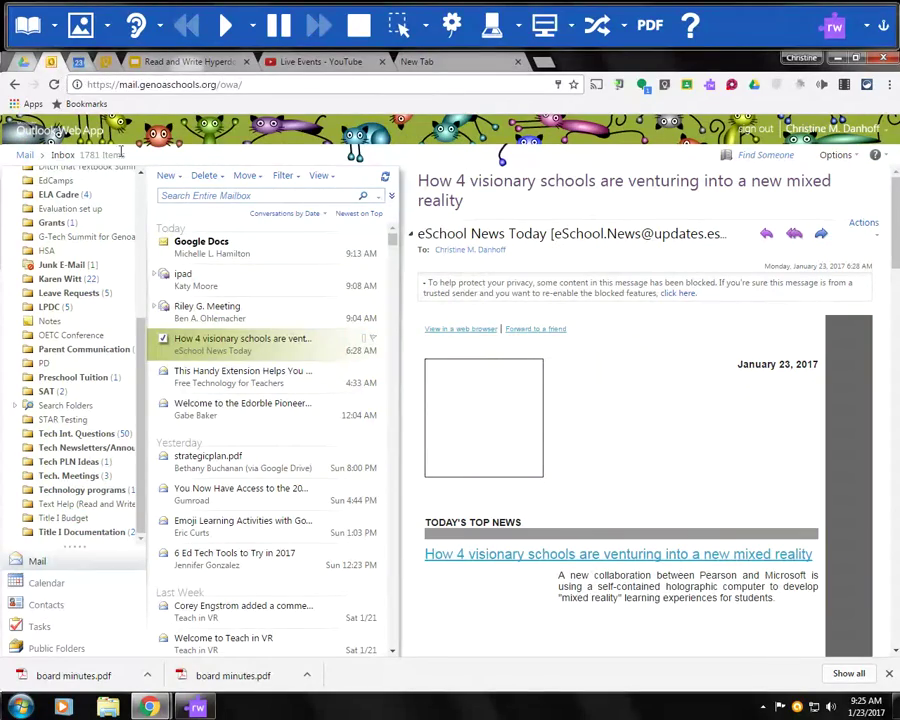
pyautogui.click(203, 195)
pyautogui.write('scan')
pyautogui.press('Return')
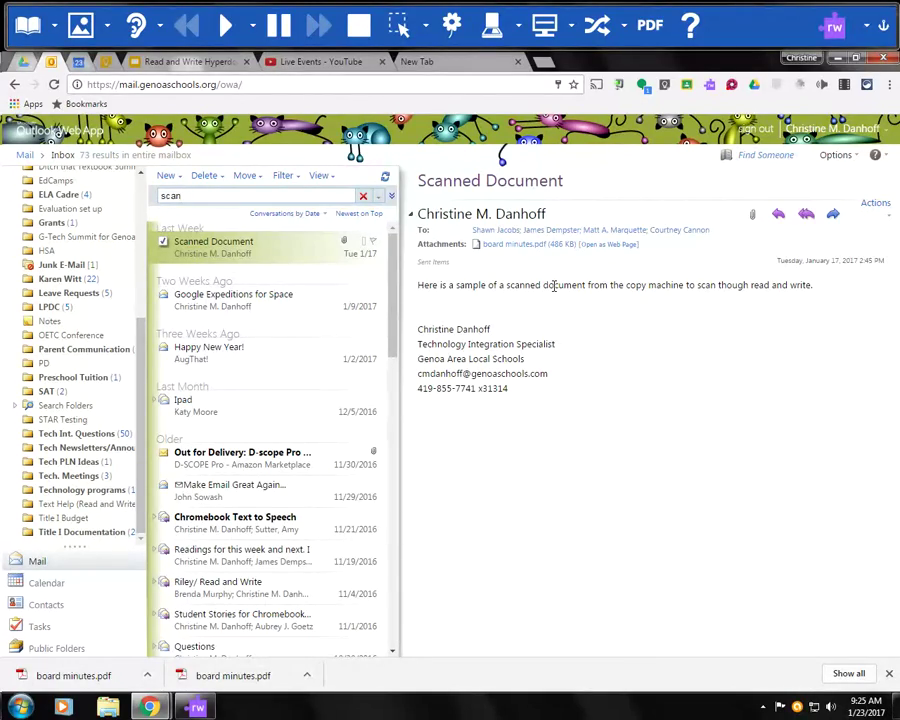
# Save the board minutes.pdf attachment of the Scanned Document e-mail to the Desktop as "board minutes (1)".
pyautogui.rightClick(500, 250)
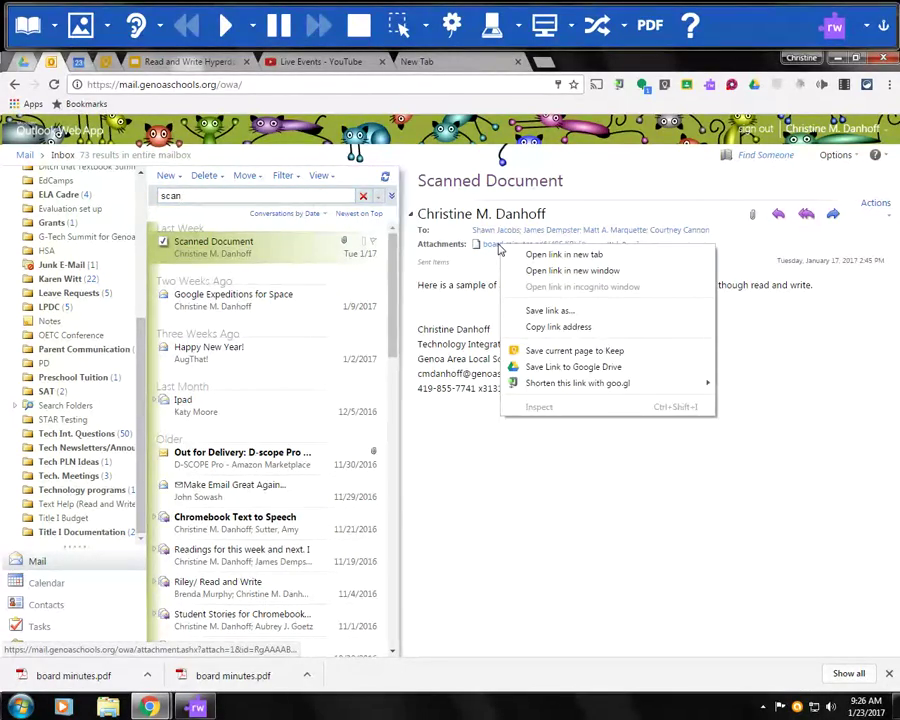
pyautogui.click(536, 311)
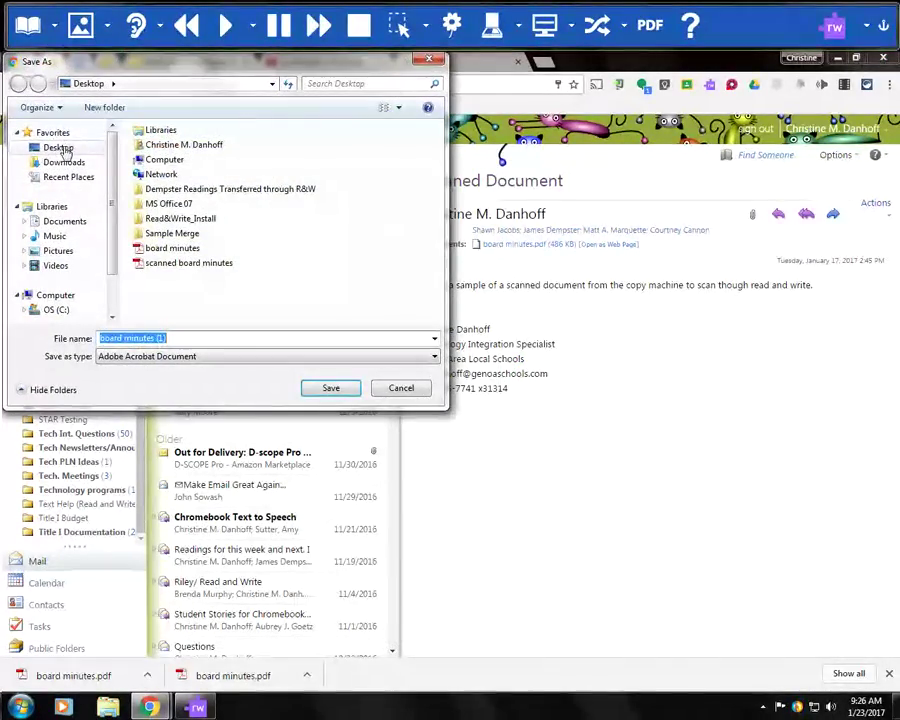
pyautogui.click(44, 146)
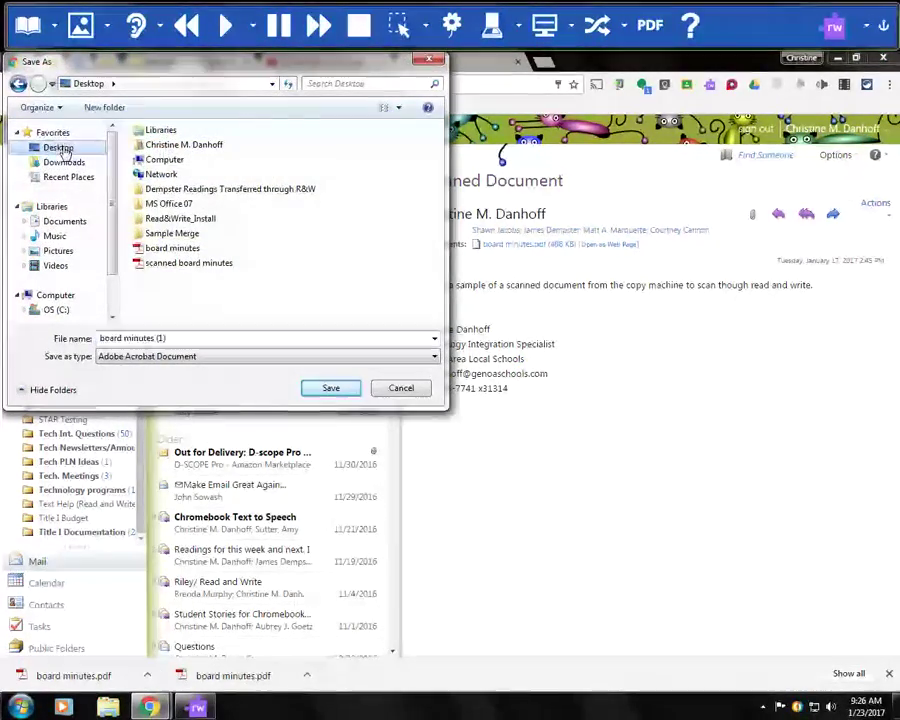
pyautogui.click(183, 337)
pyautogui.click(173, 338)
pyautogui.moveTo(165, 338); pyautogui.dragTo(162, 338)
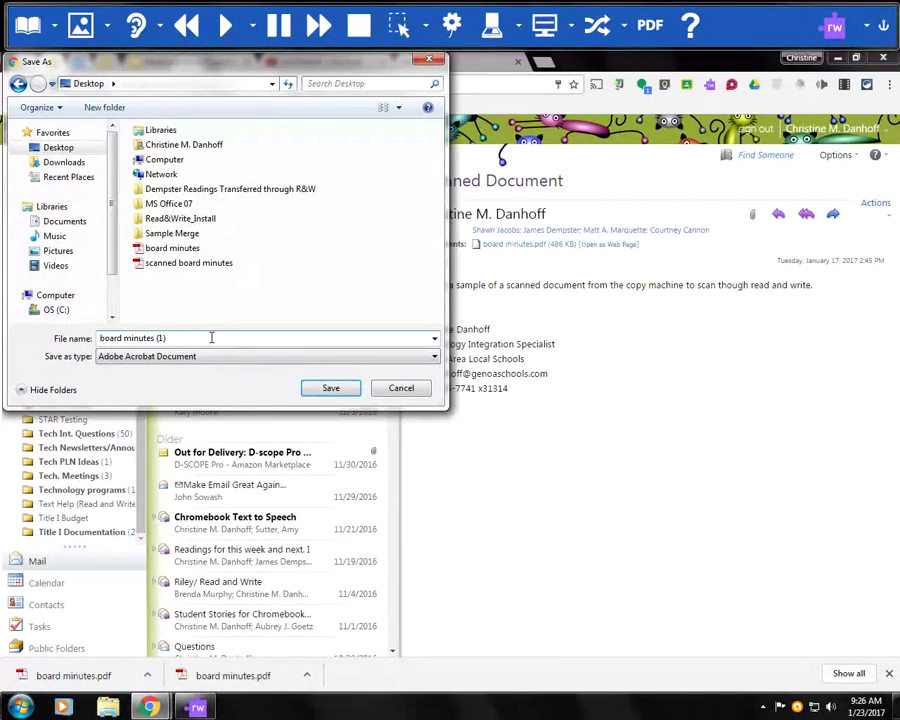
pyautogui.click(333, 389)
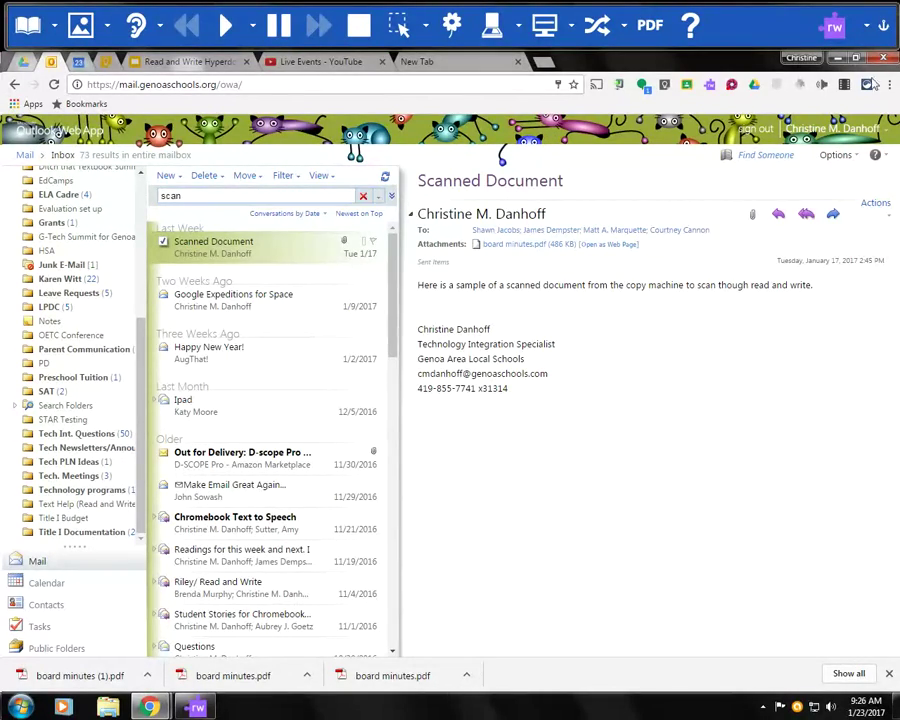
# Minimise the browser, cycle the Read&Write toolbar to the My Features set, and show its hidden tools.
pyautogui.click(837, 58)
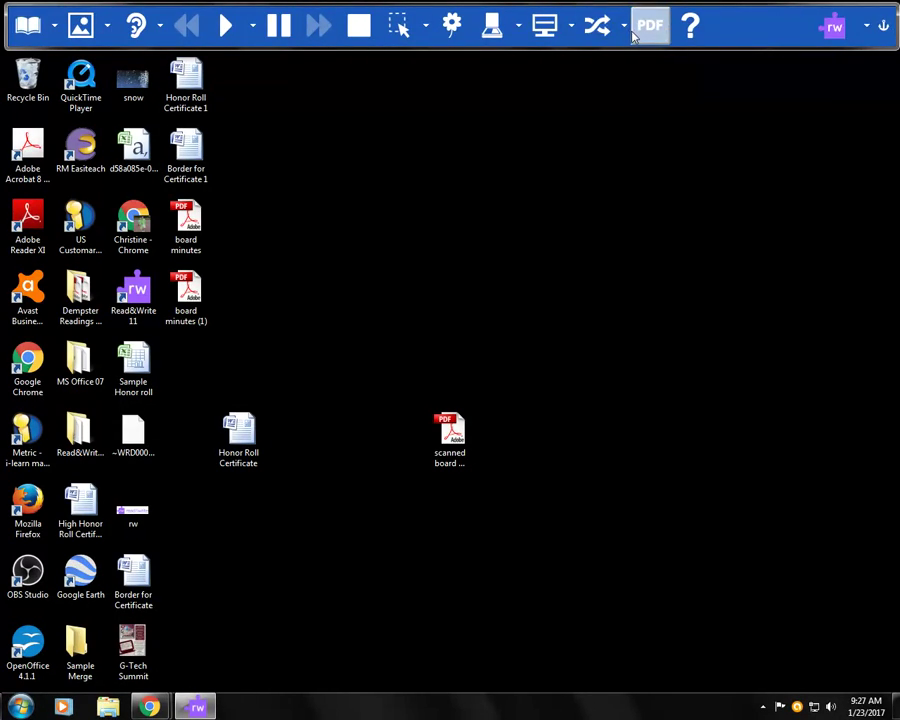
pyautogui.click(834, 27)
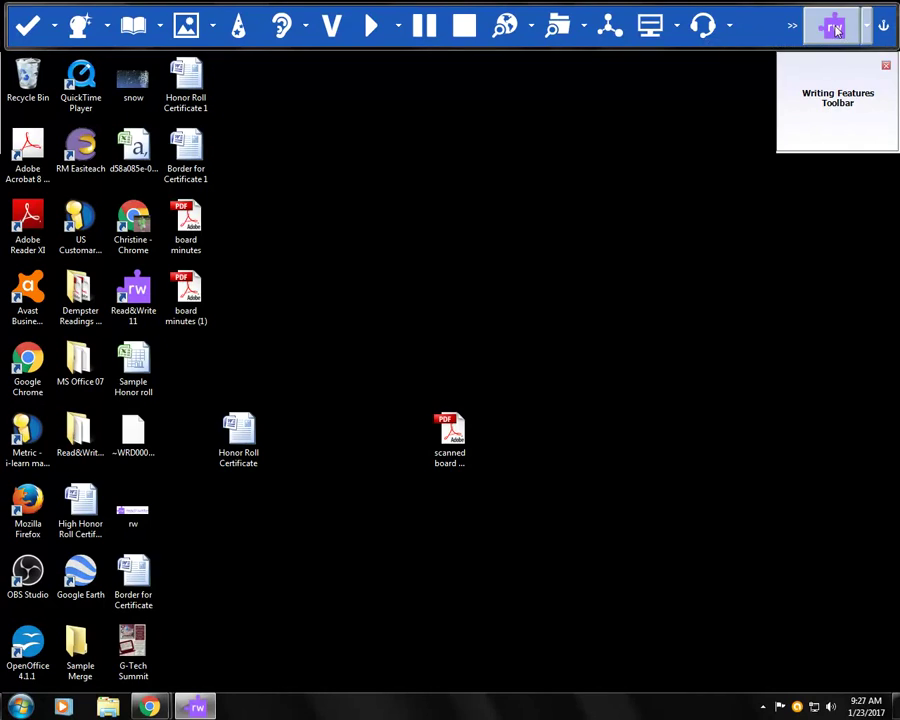
pyautogui.click(834, 27)
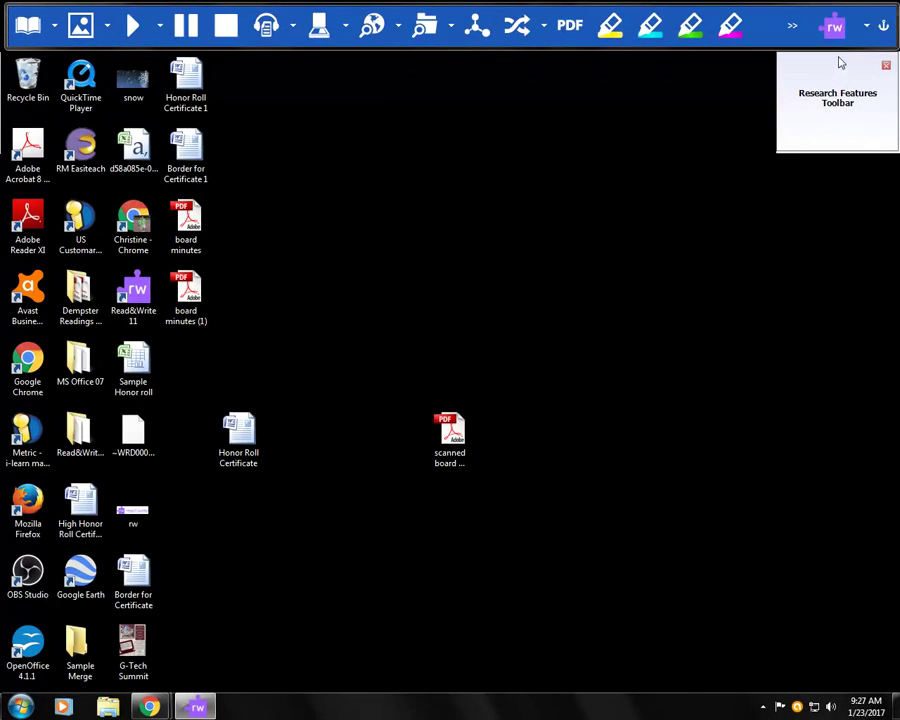
pyautogui.click(834, 30)
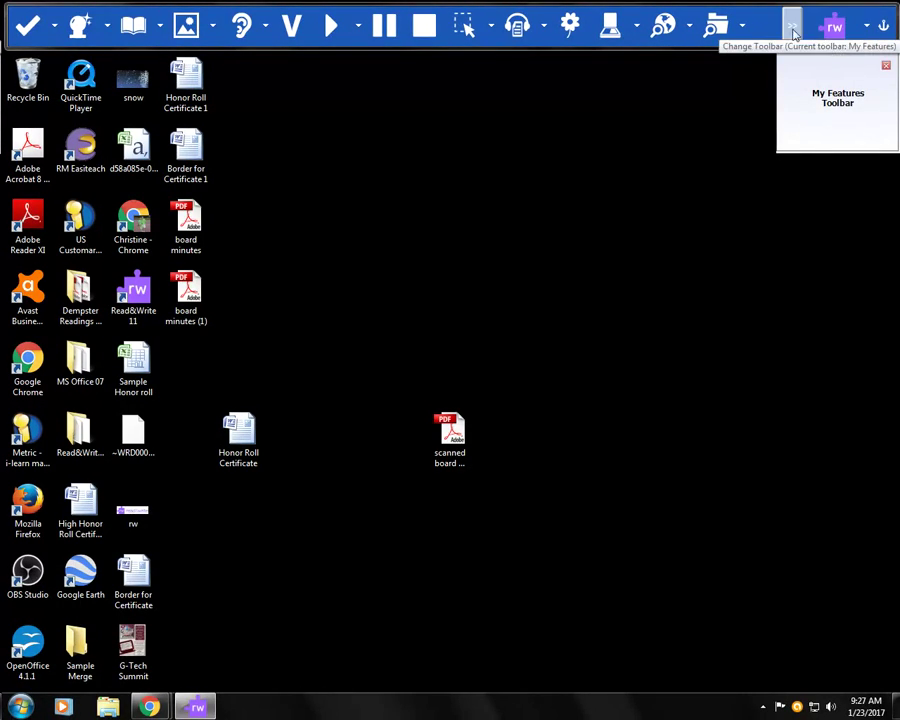
pyautogui.click(791, 28)
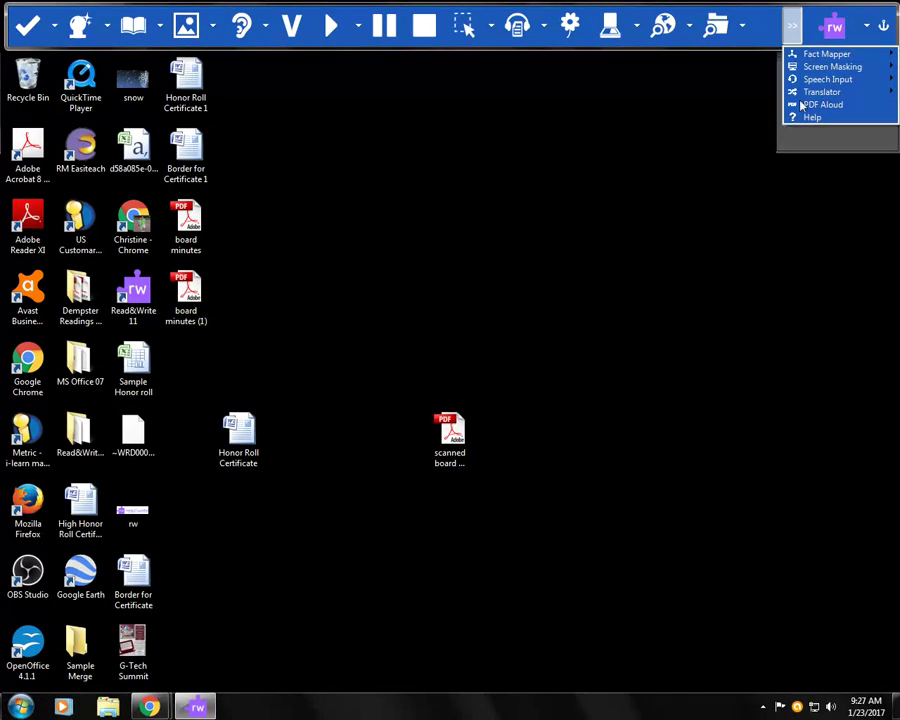
# Cycle the Read&Write toolbar through Study Skills and All Features, view the hidden All Features tools, and end on the Reading Features set.
pyautogui.click(789, 30)
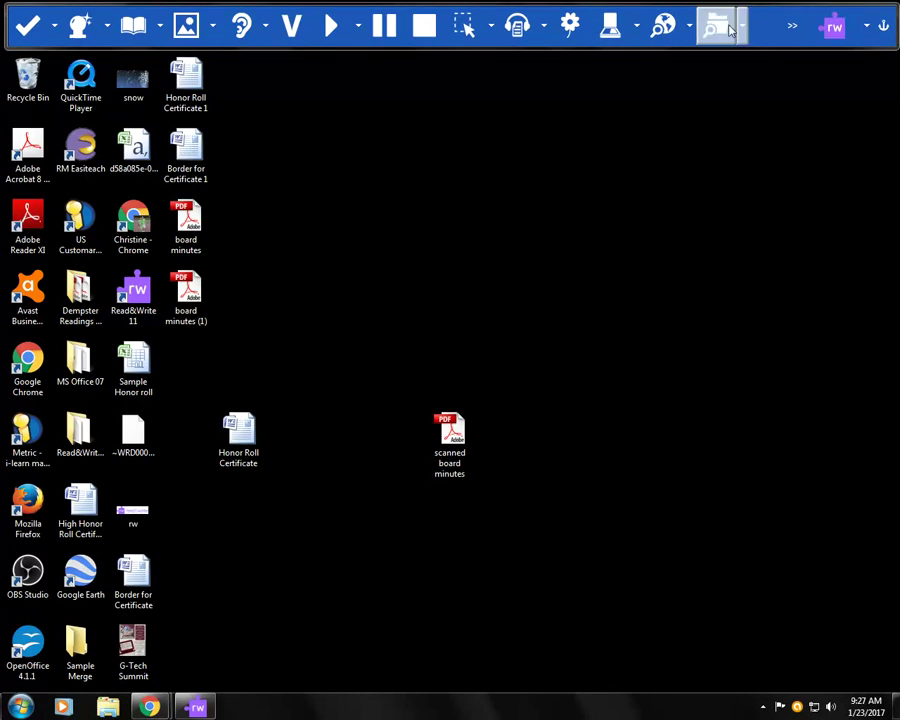
pyautogui.click(835, 27)
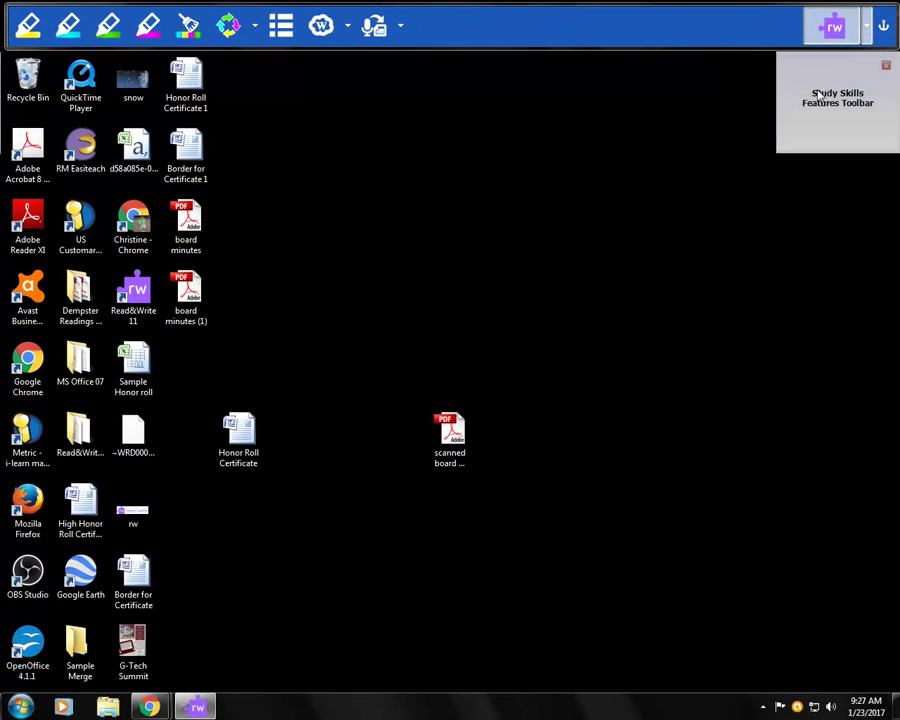
pyautogui.click(835, 27)
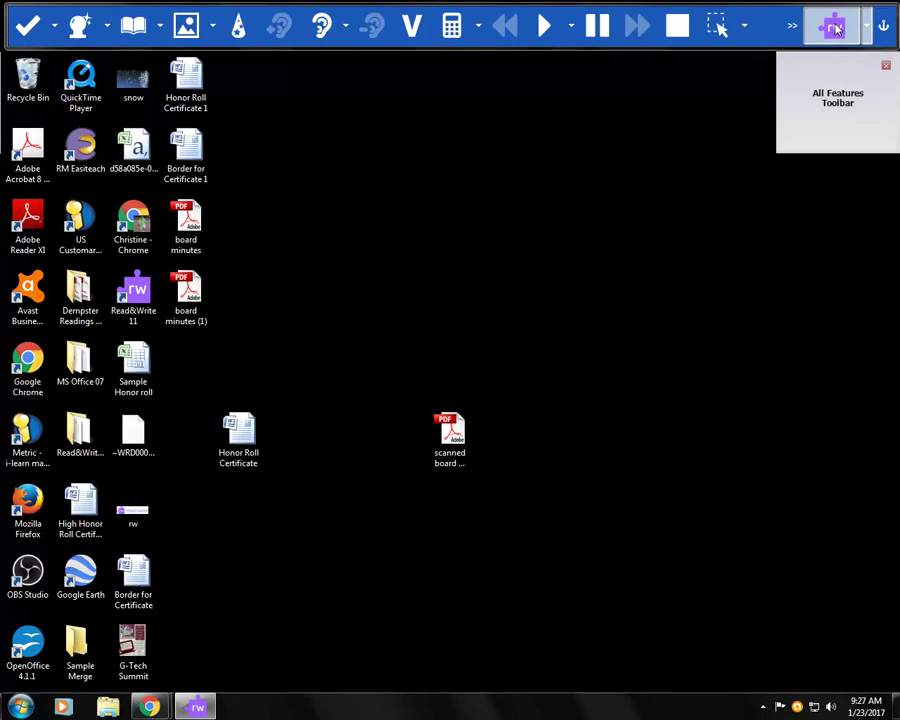
pyautogui.click(792, 27)
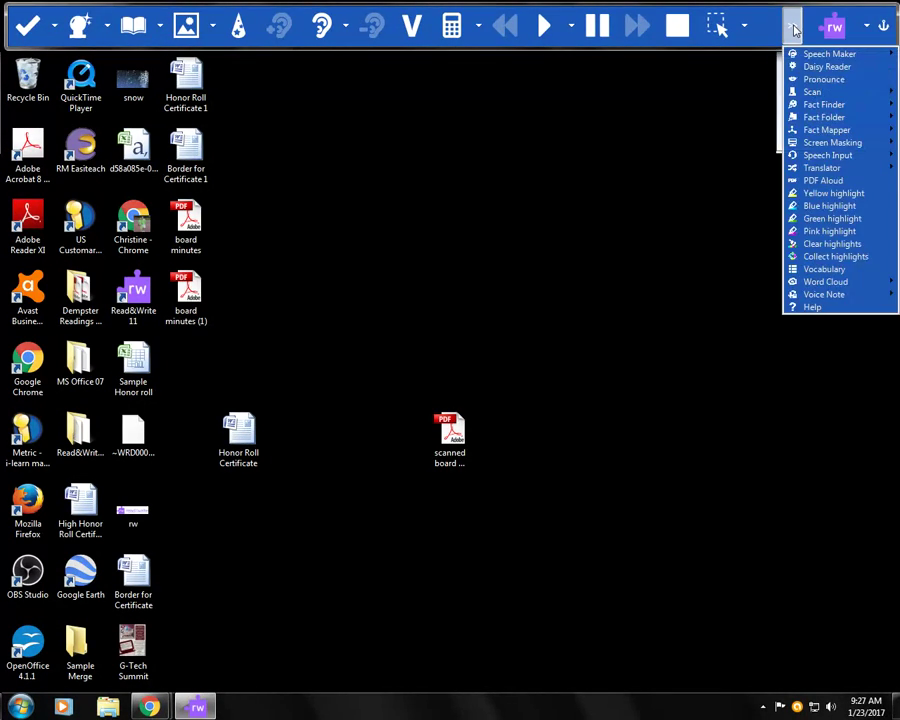
pyautogui.click(703, 325)
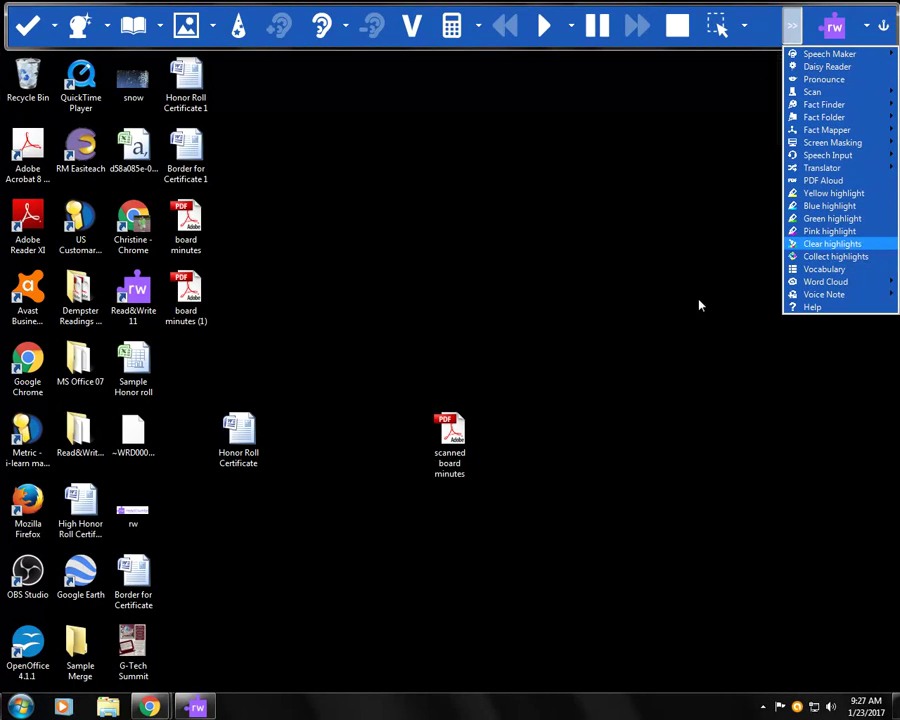
pyautogui.click(832, 26)
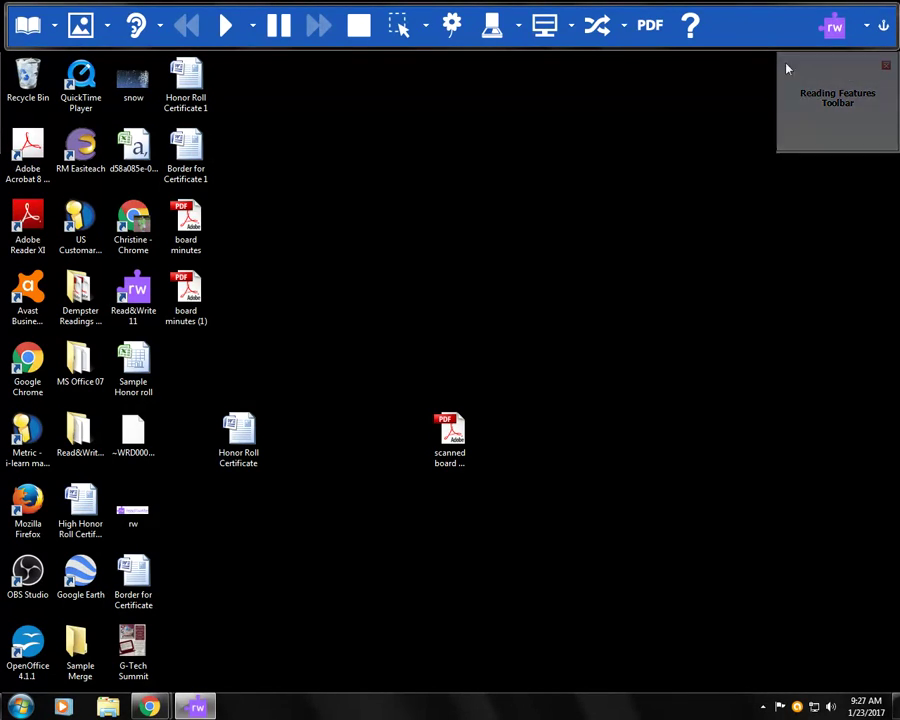
# Check the Scan to PDF and Scan from file(s) options, and scan pages 1 to 17 of board minutes from the Desktop.
pyautogui.click(517, 31)
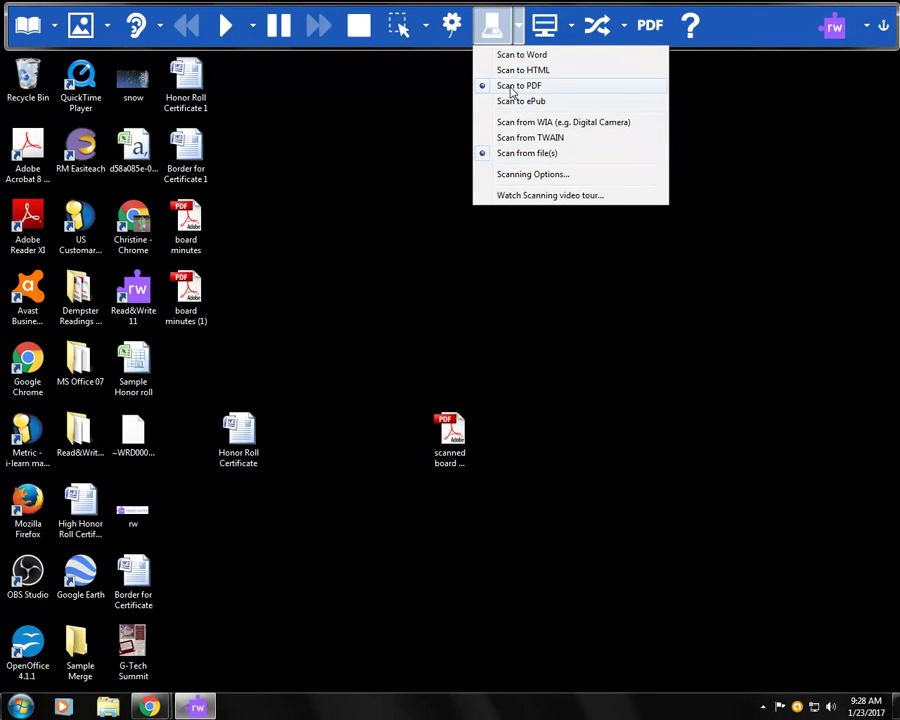
pyautogui.click(729, 144)
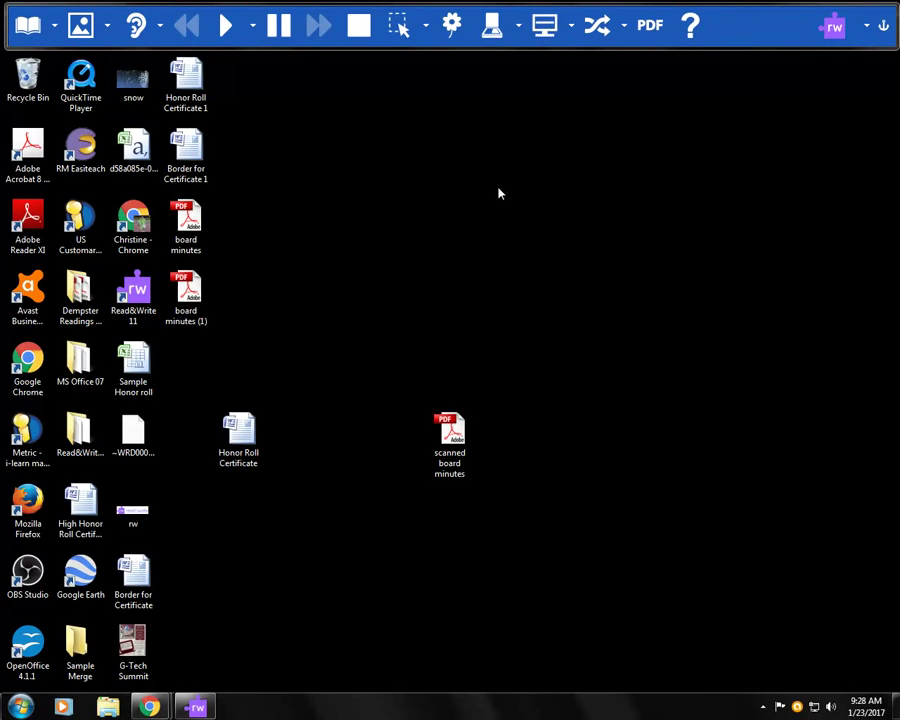
pyautogui.click(491, 29)
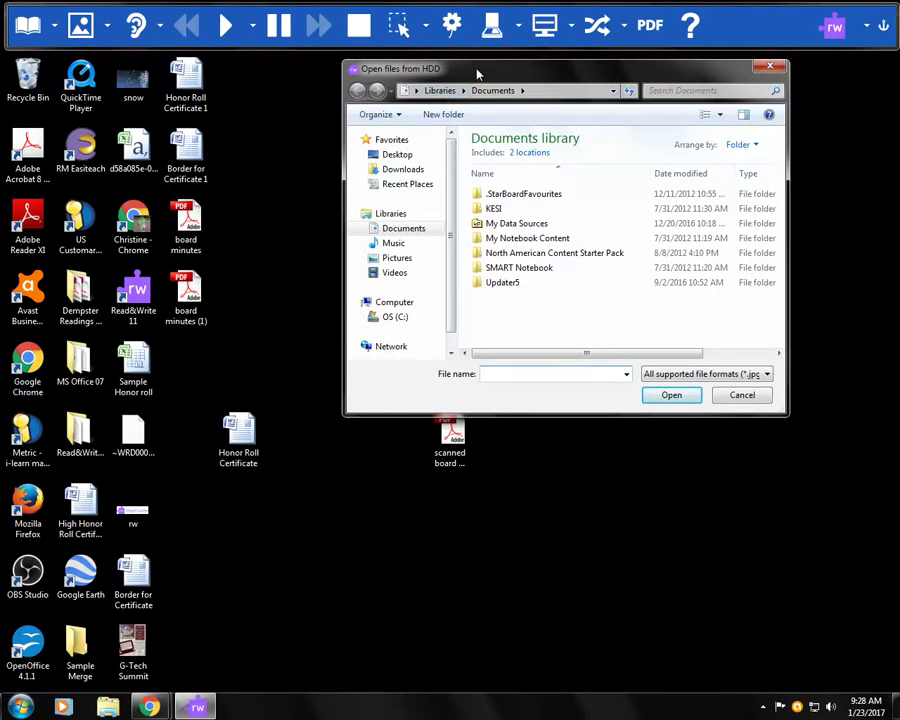
pyautogui.moveTo(478, 73); pyautogui.dragTo(450, 66)
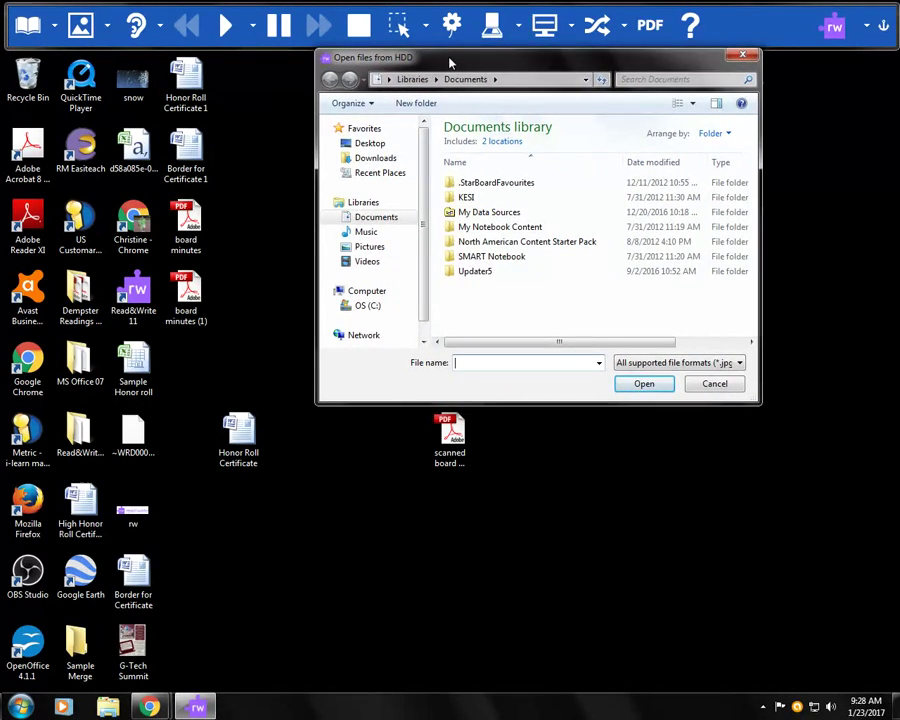
pyautogui.click(370, 147)
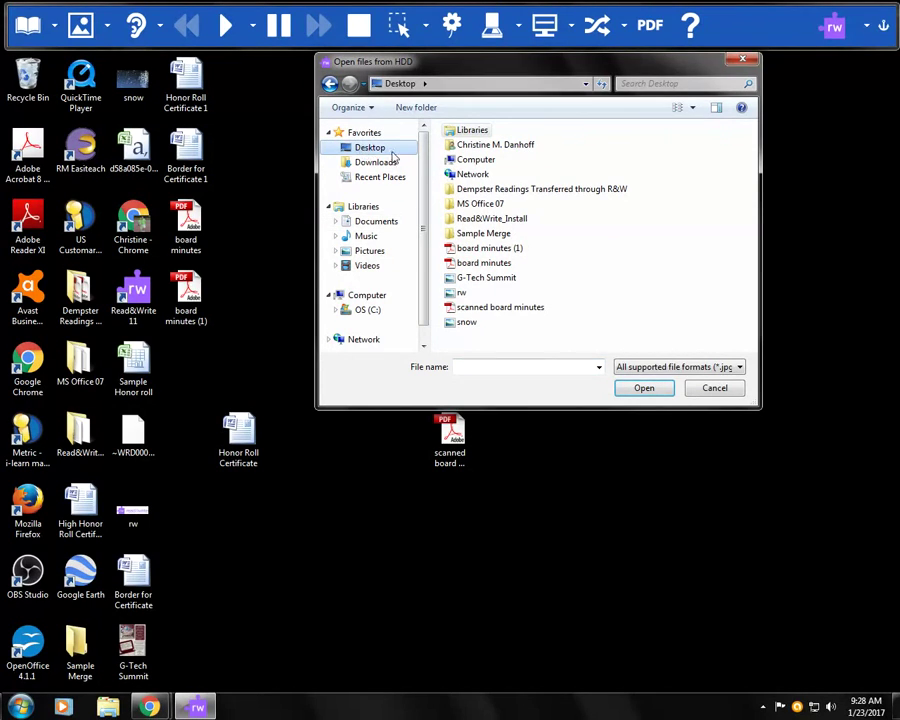
pyautogui.doubleClick(487, 270)
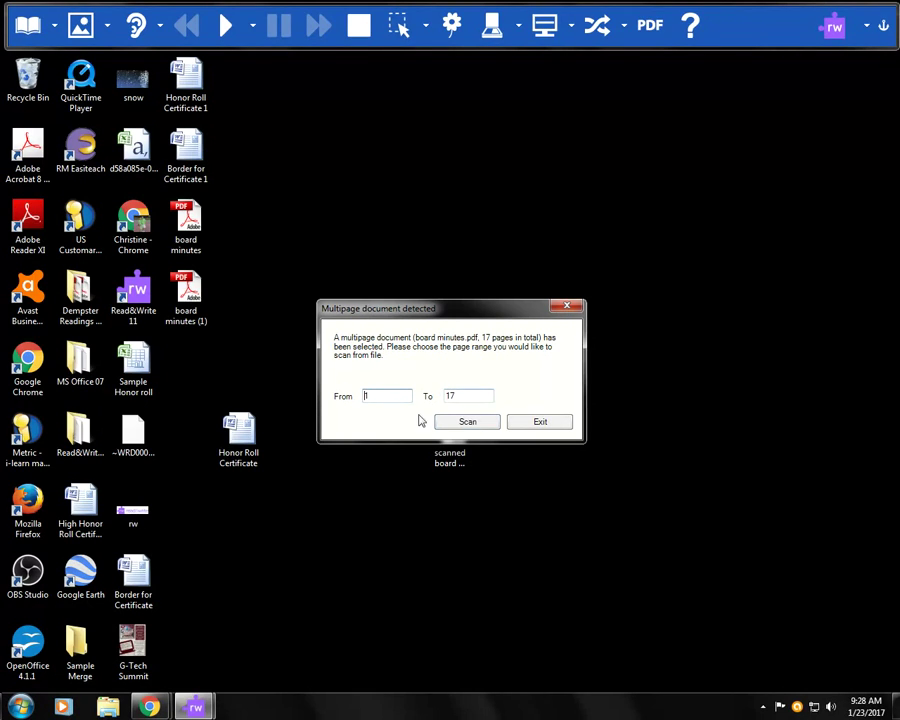
pyautogui.click(466, 423)
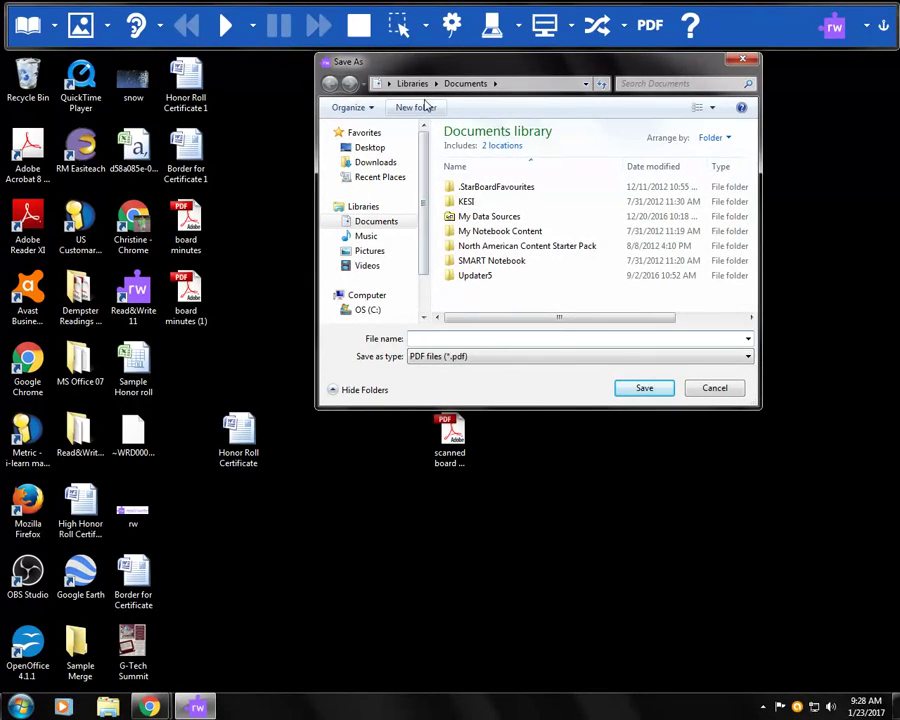
# Save the scan on the Desktop as "scanned board minutes" in PDF format, replacing the existing file.
pyautogui.click(378, 150)
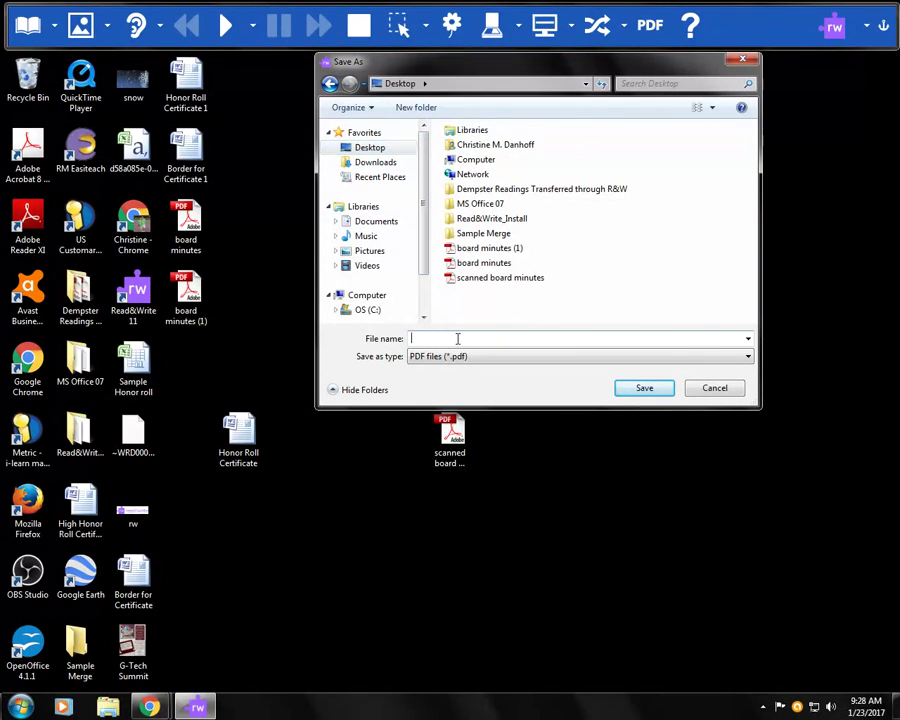
pyautogui.click(505, 280)
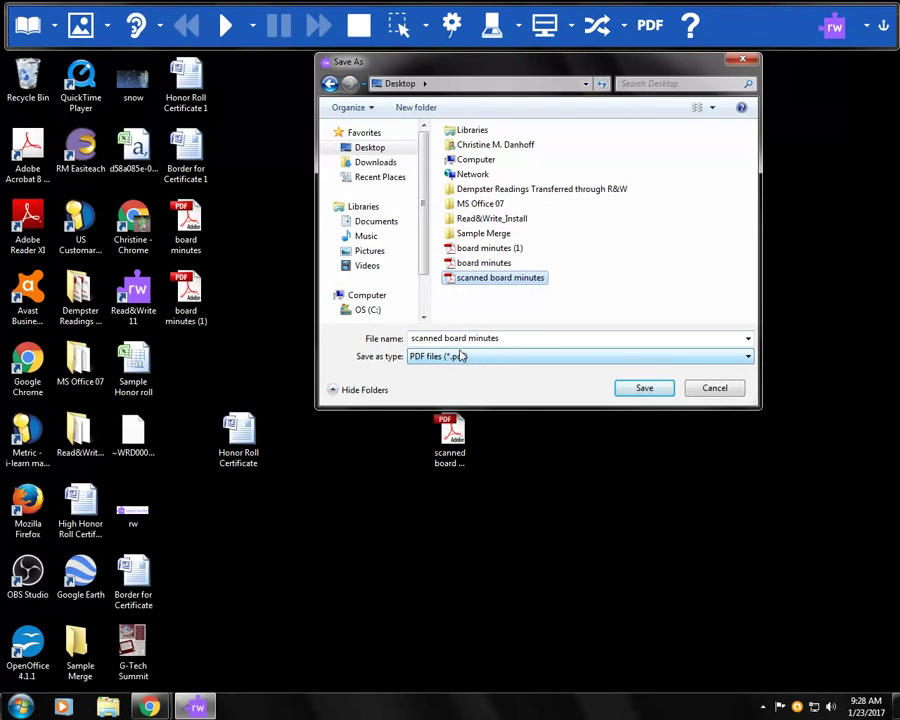
pyautogui.click(646, 392)
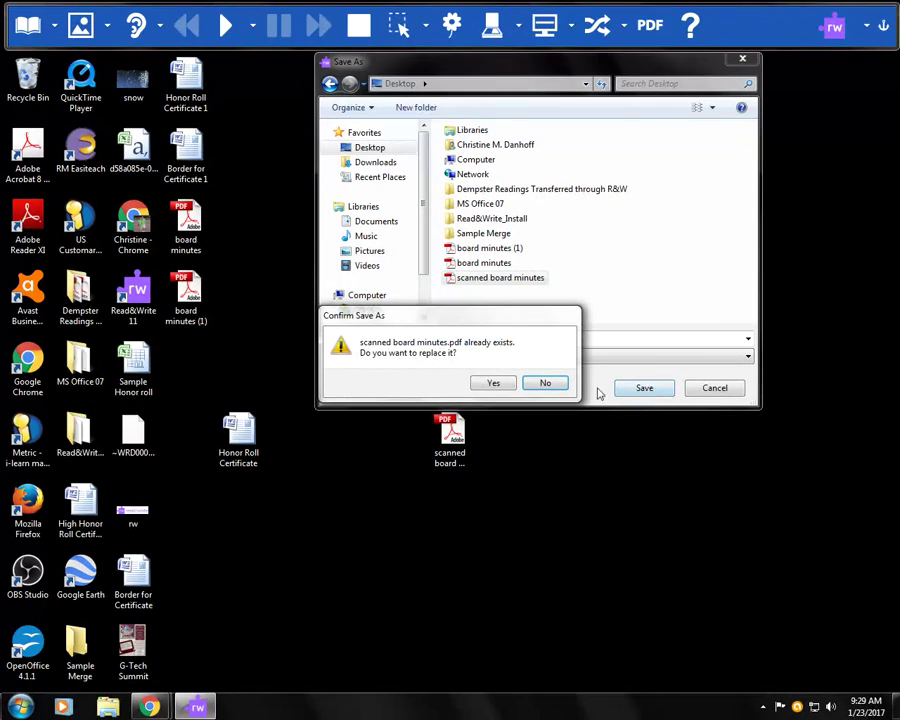
pyautogui.click(489, 383)
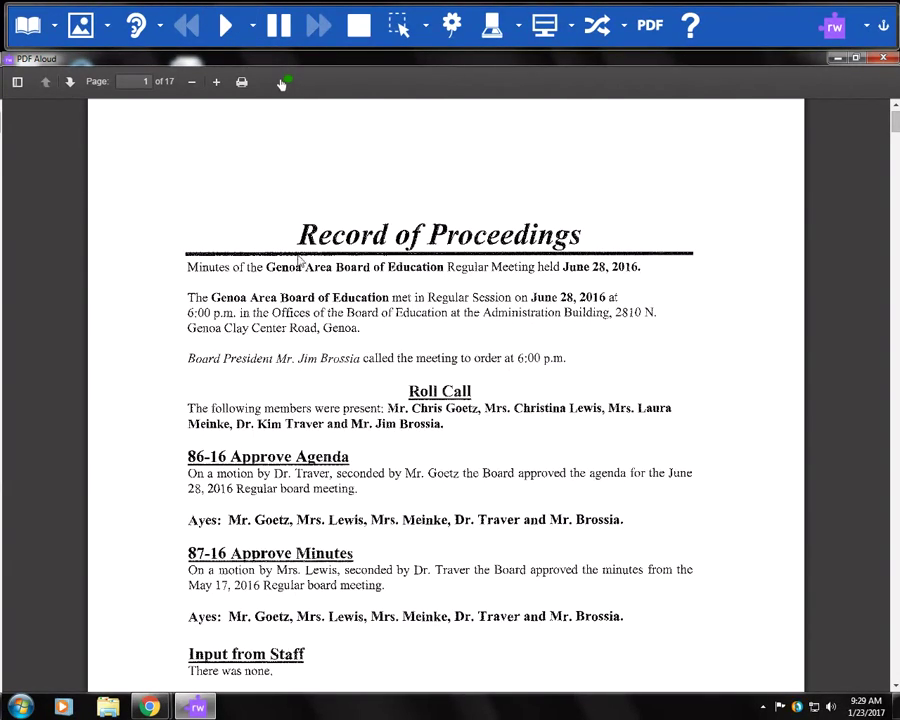
# Minimise PDF Aloud and switch to the Read and Write folder of Google Drive in Chrome.
pyautogui.click(839, 60)
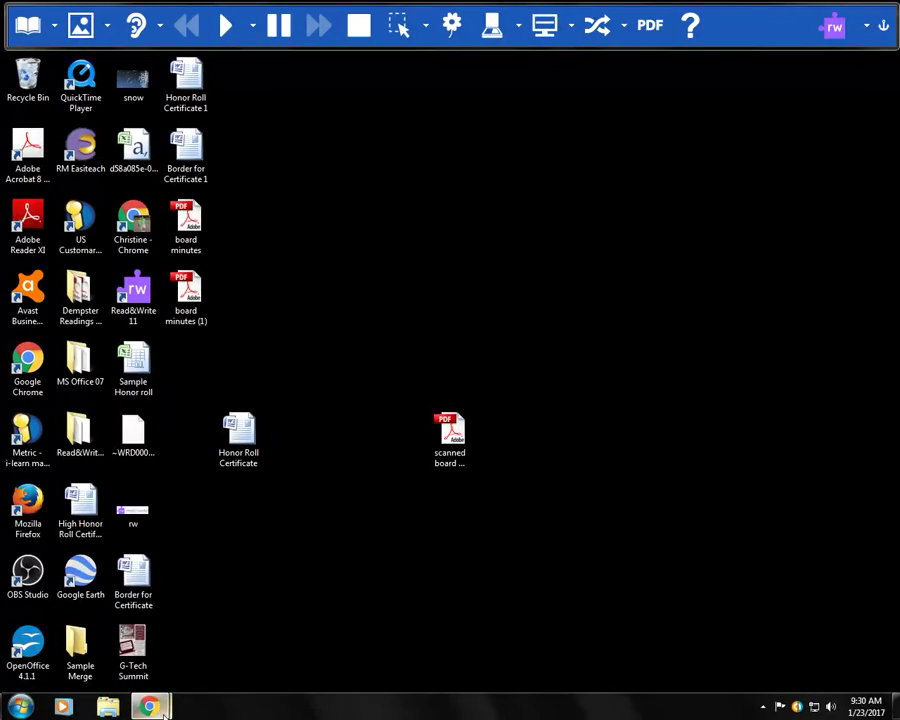
pyautogui.moveTo(150, 707)
pyautogui.click(135, 617)
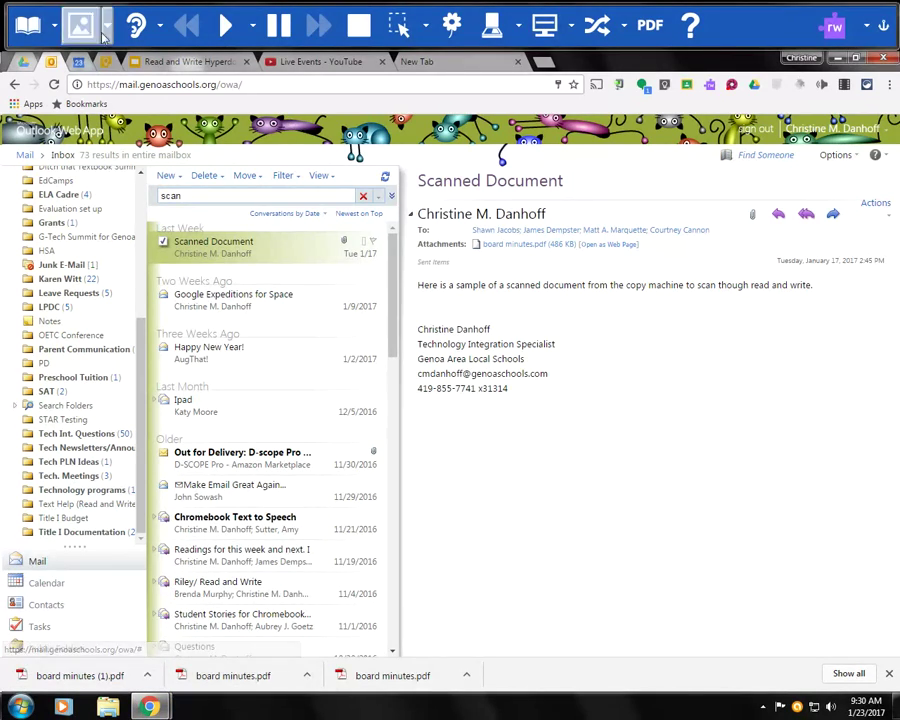
pyautogui.click(31, 63)
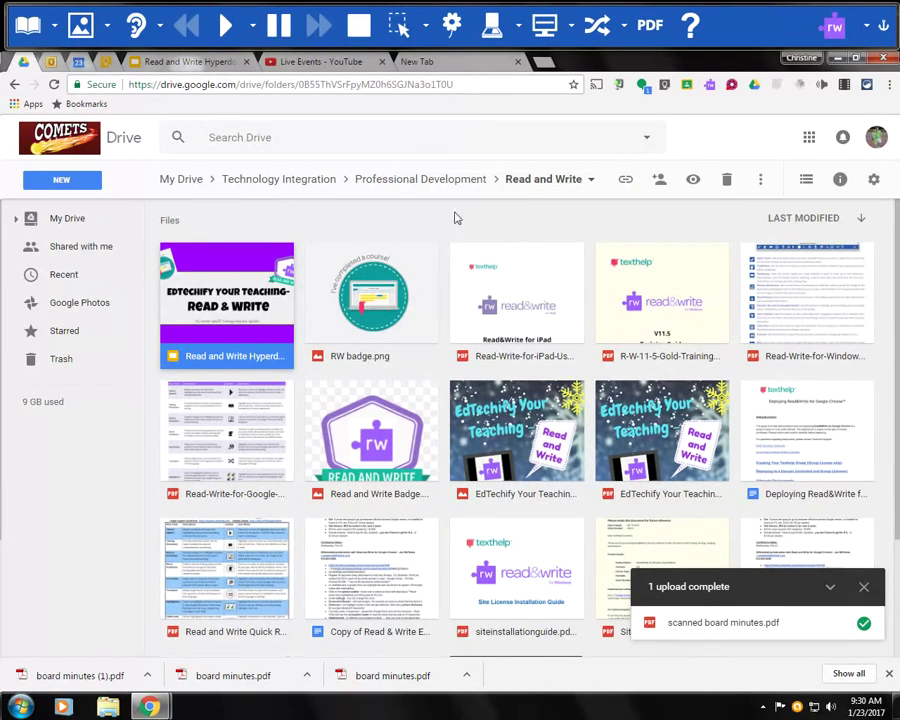
# Shrink the browser window to expose the desktop, move the scanned board minutes icon farther away from it, and maximise the window again.
pyautogui.click(857, 57)
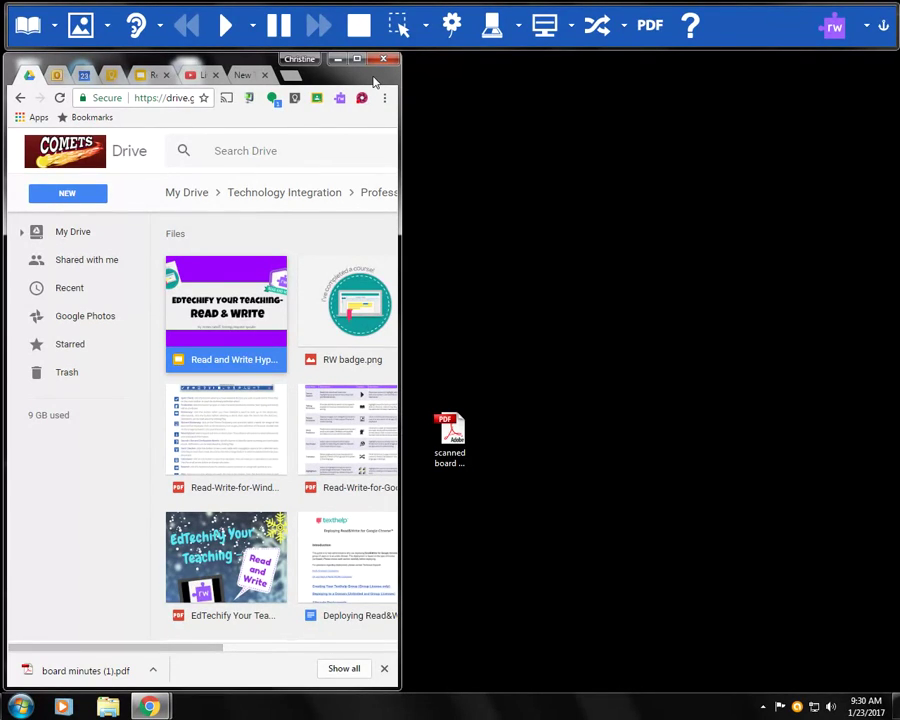
pyautogui.moveTo(401, 83); pyautogui.dragTo(407, 161)
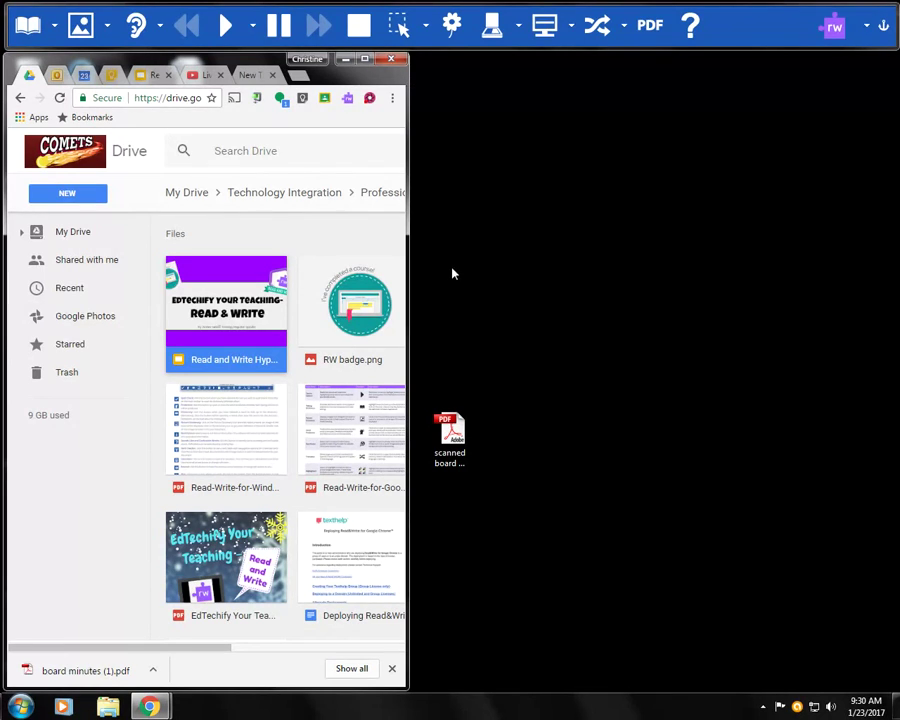
pyautogui.moveTo(450, 432); pyautogui.dragTo(766, 290)
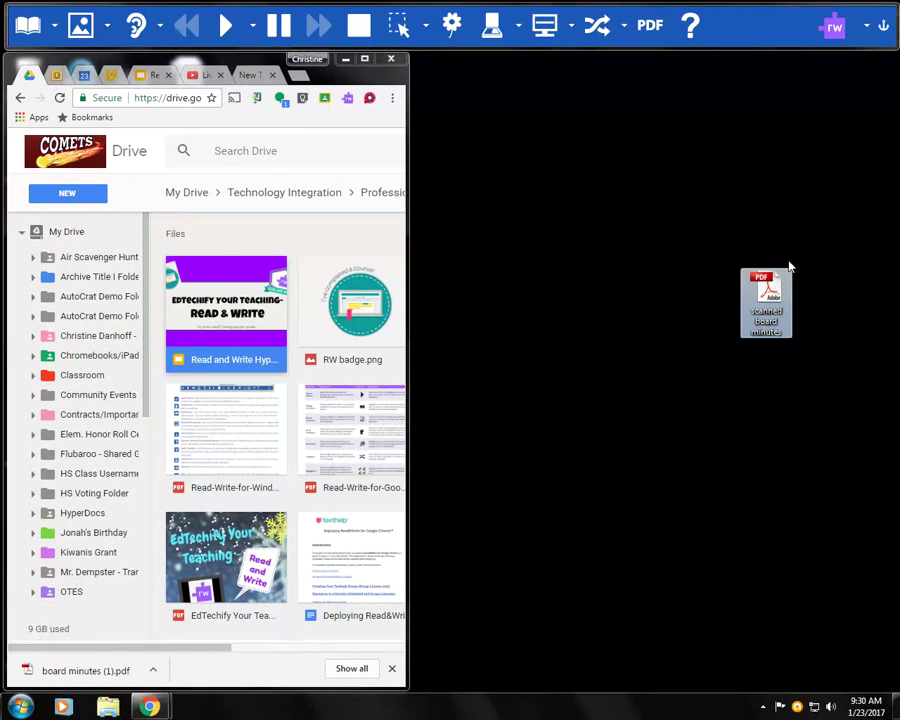
pyautogui.doubleClick(257, 48)
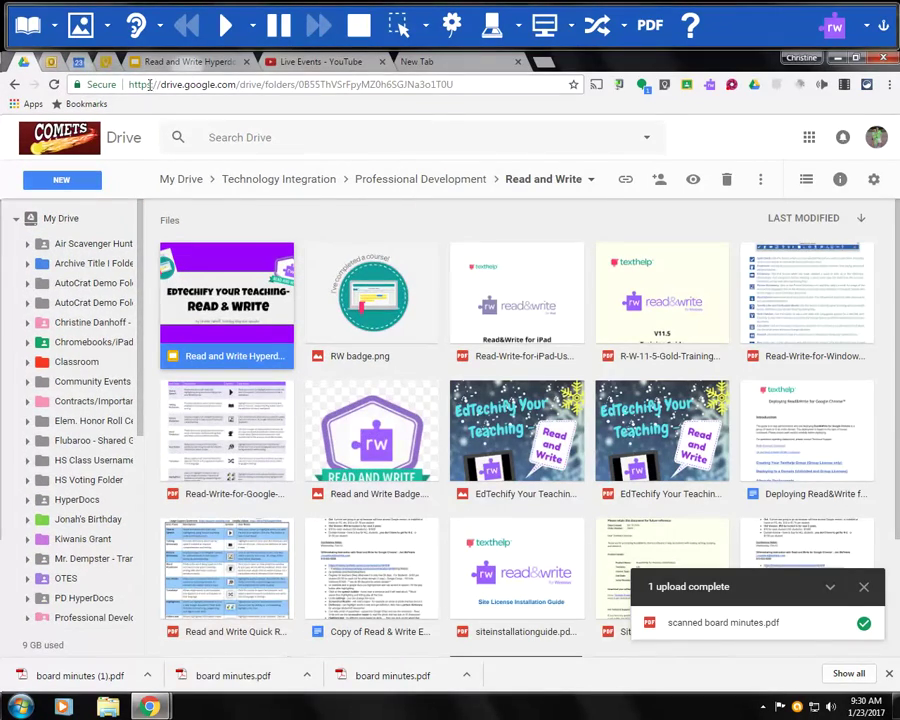
# Upload scanned board minutes from the Desktop to the Read and Write folder in Drive and dismiss the upload notice.
pyautogui.click(49, 184)
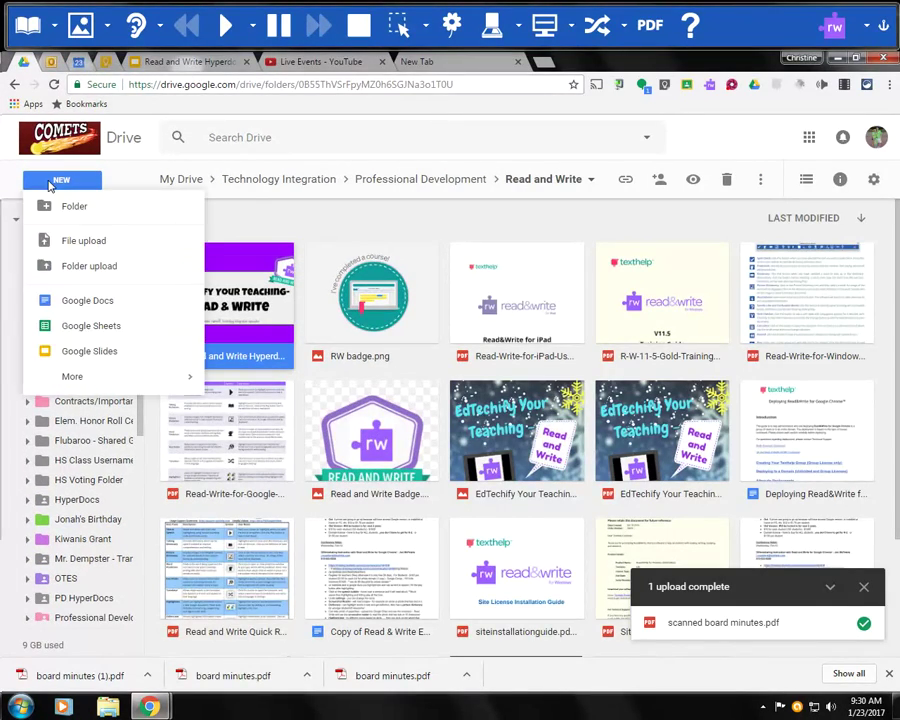
pyautogui.click(56, 244)
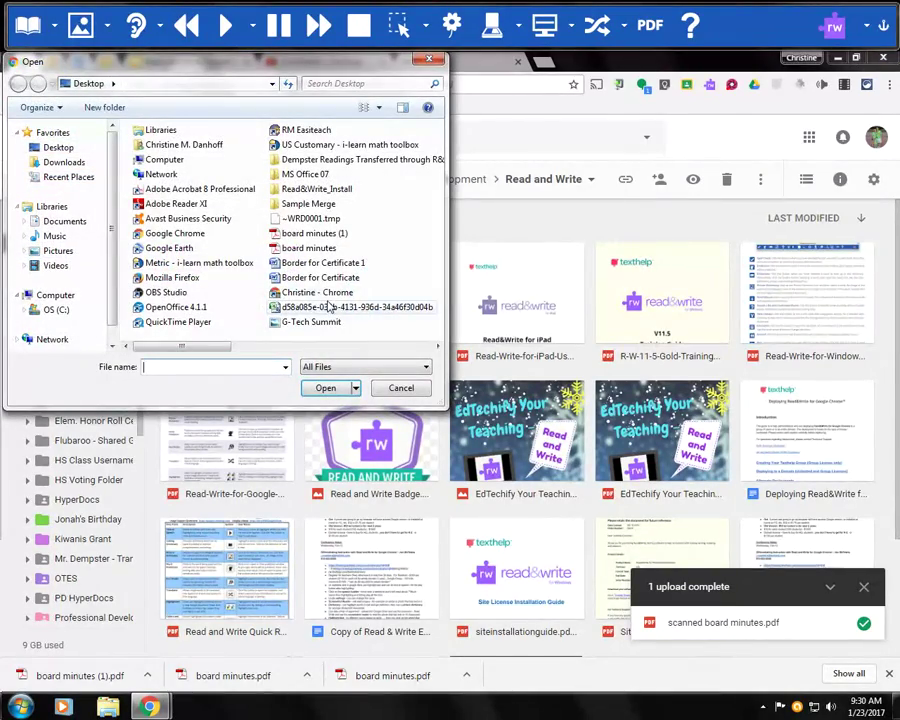
pyautogui.click(408, 346)
pyautogui.click(355, 224)
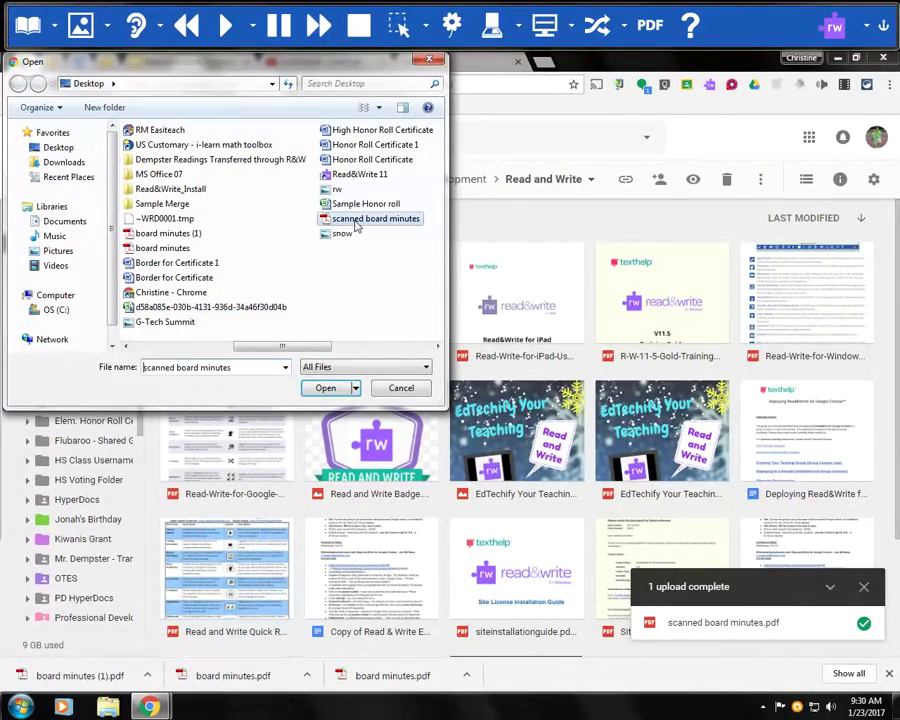
pyautogui.click(325, 388)
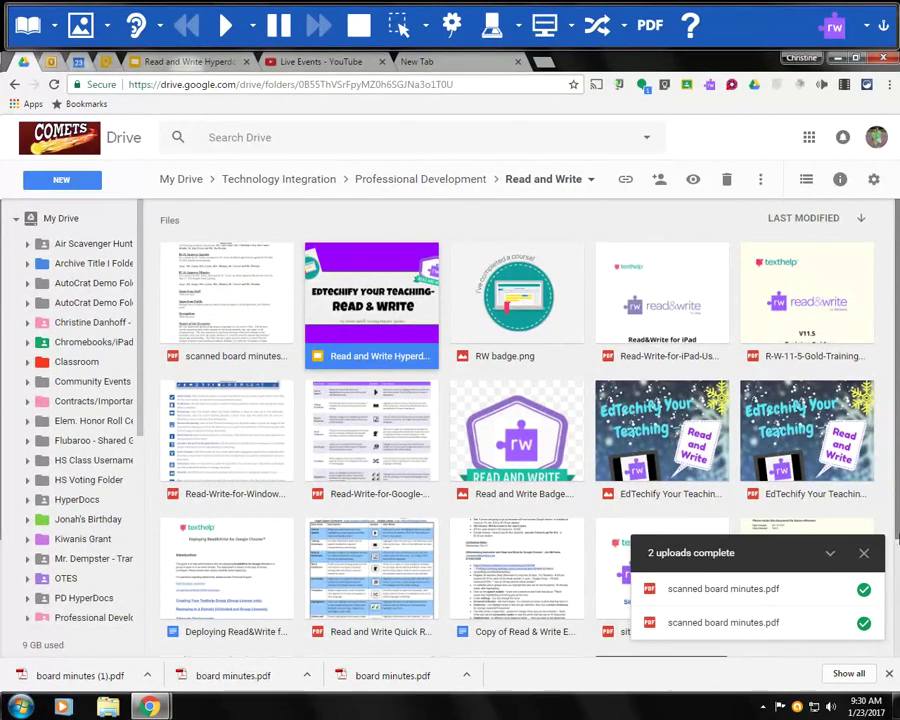
pyautogui.click(862, 552)
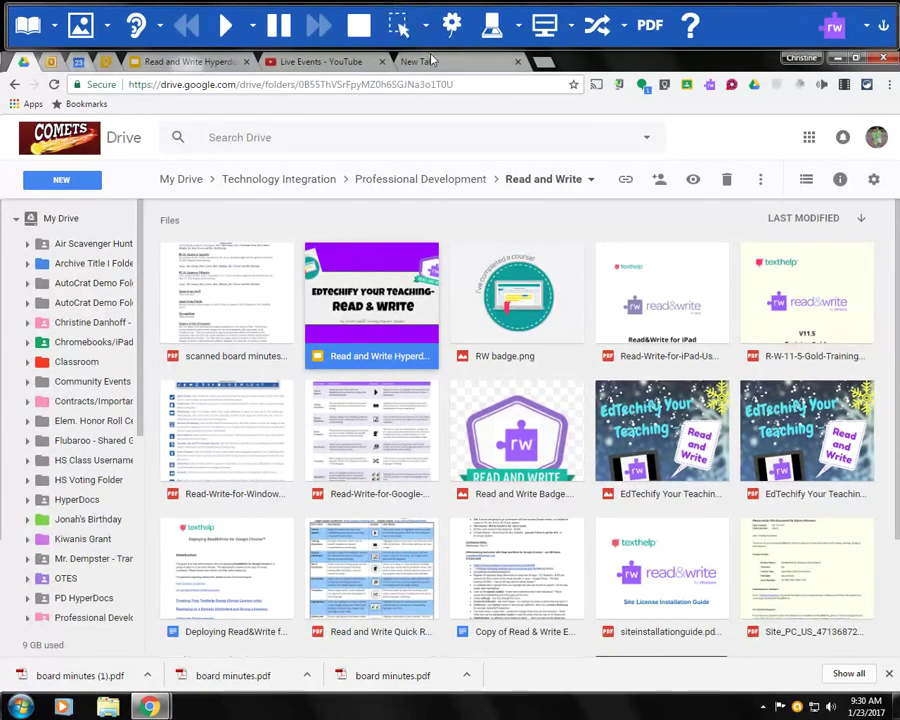
# Open Google Classroom in the empty browser tab.
pyautogui.click(440, 63)
pyautogui.write('class')
pyautogui.press('Return')
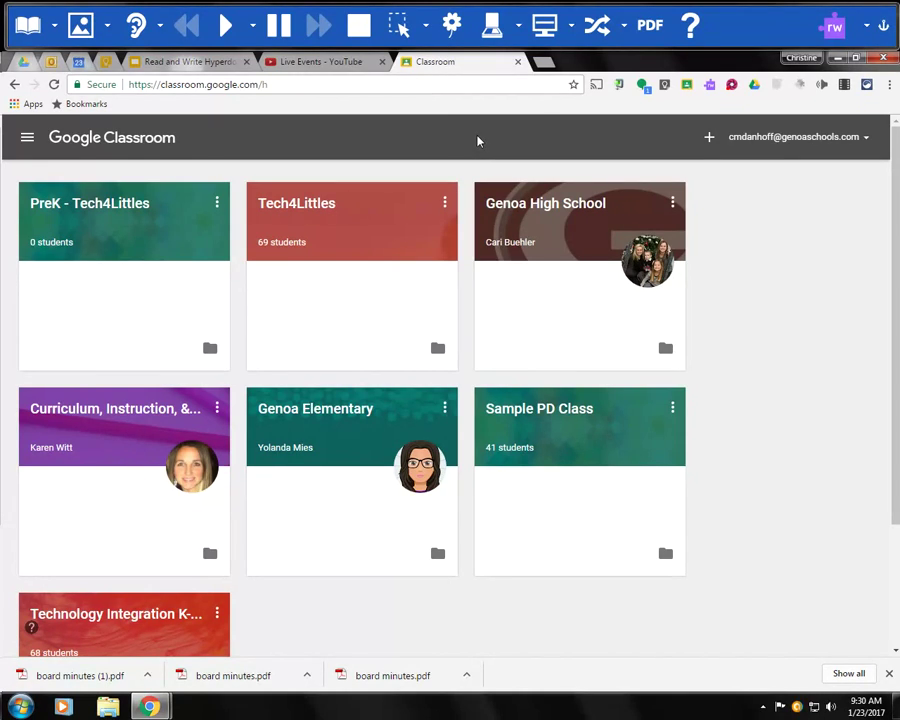
# Review the sharing permission choices for the scanned board minutes PDF in Drive, close them without adding anyone, and return to Google Classroom.
pyautogui.click(190, 61)
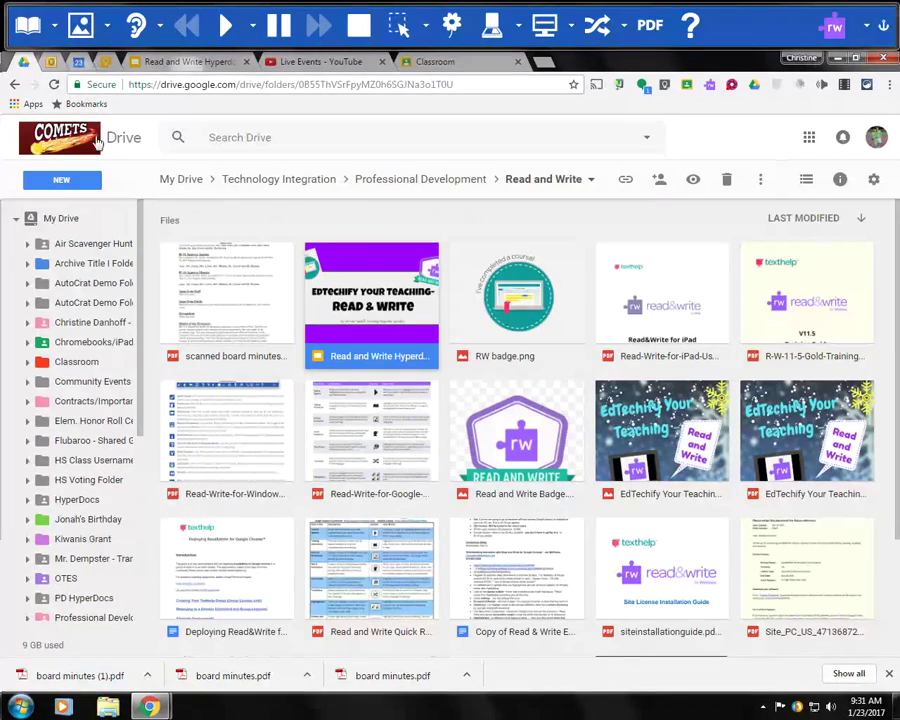
pyautogui.rightClick(238, 298)
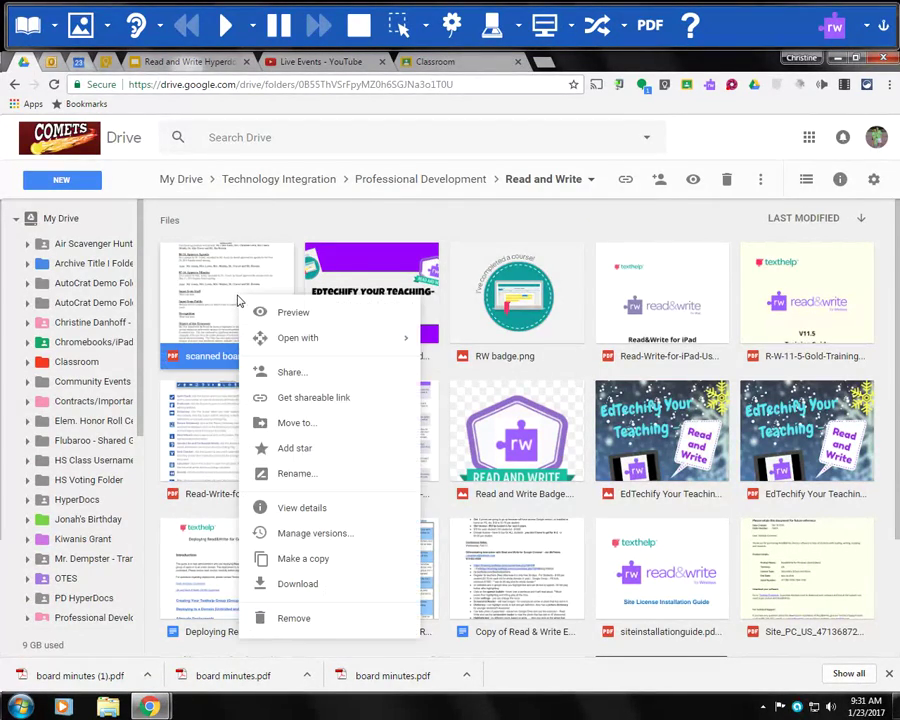
pyautogui.click(290, 372)
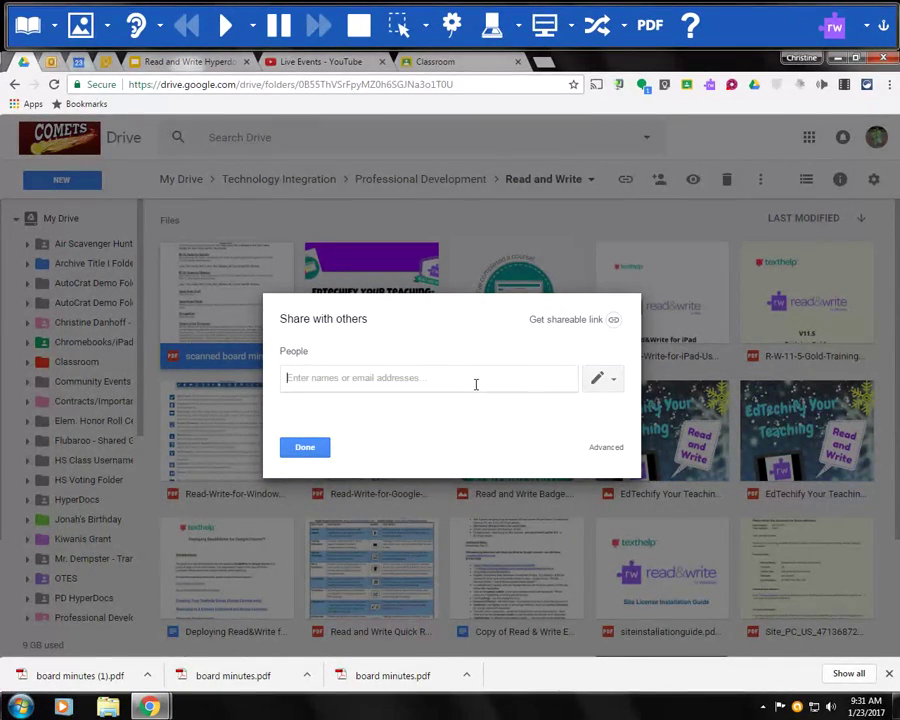
pyautogui.click(614, 385)
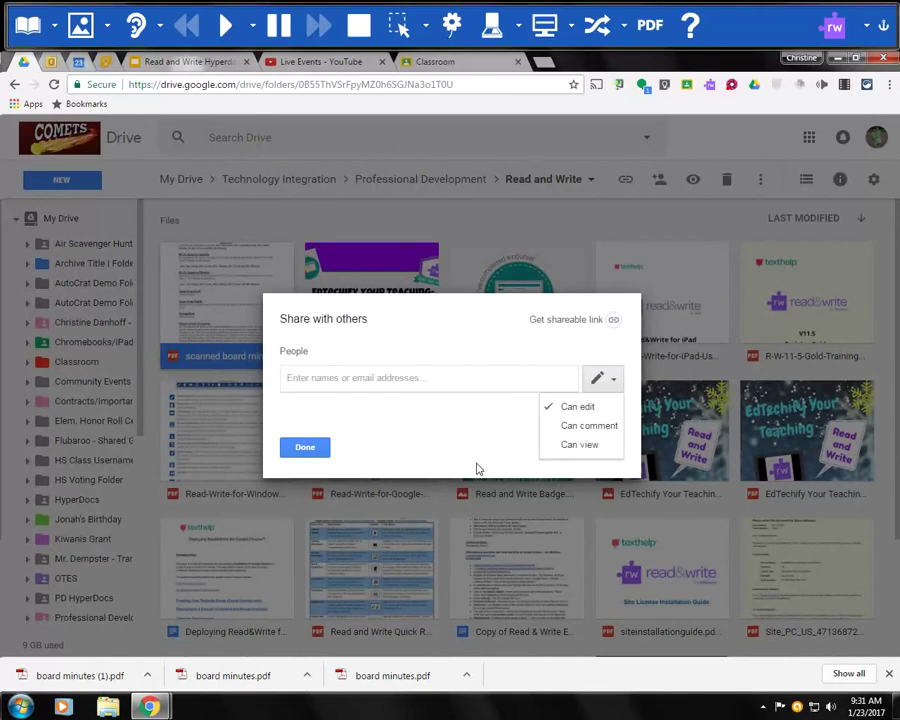
pyautogui.click(318, 448)
pyautogui.click(462, 64)
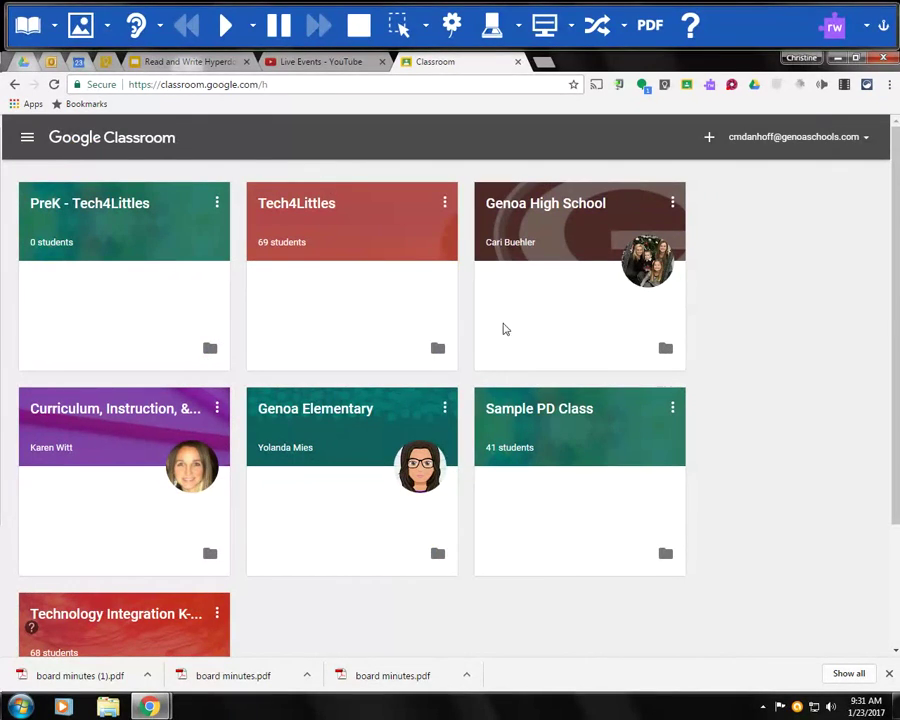
# Open the Technology Integration K-12 class and start a new assignment.
pyautogui.click(122, 624)
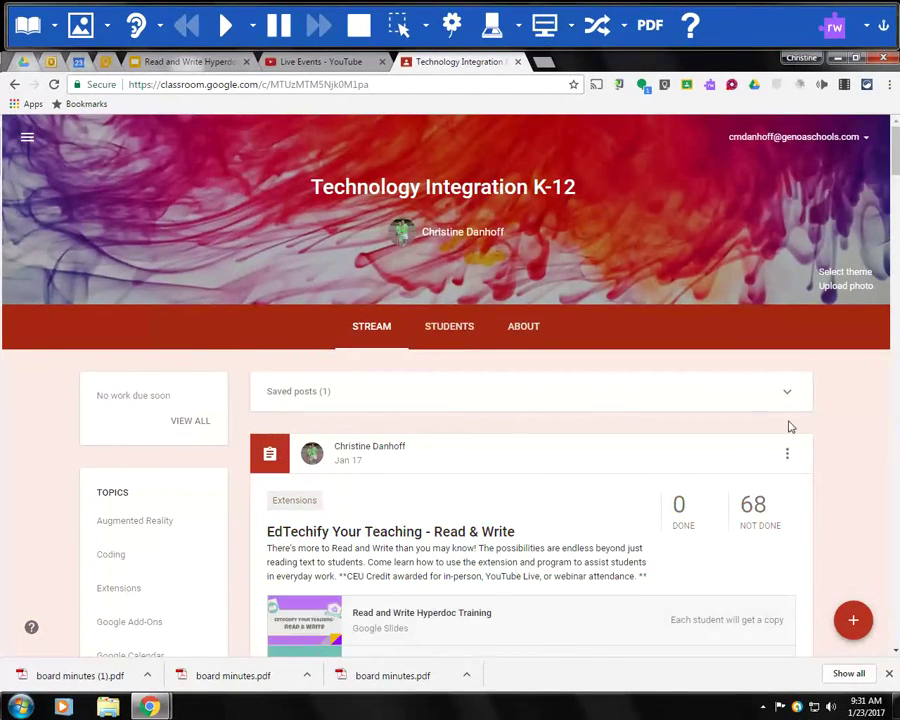
pyautogui.moveTo(852, 618)
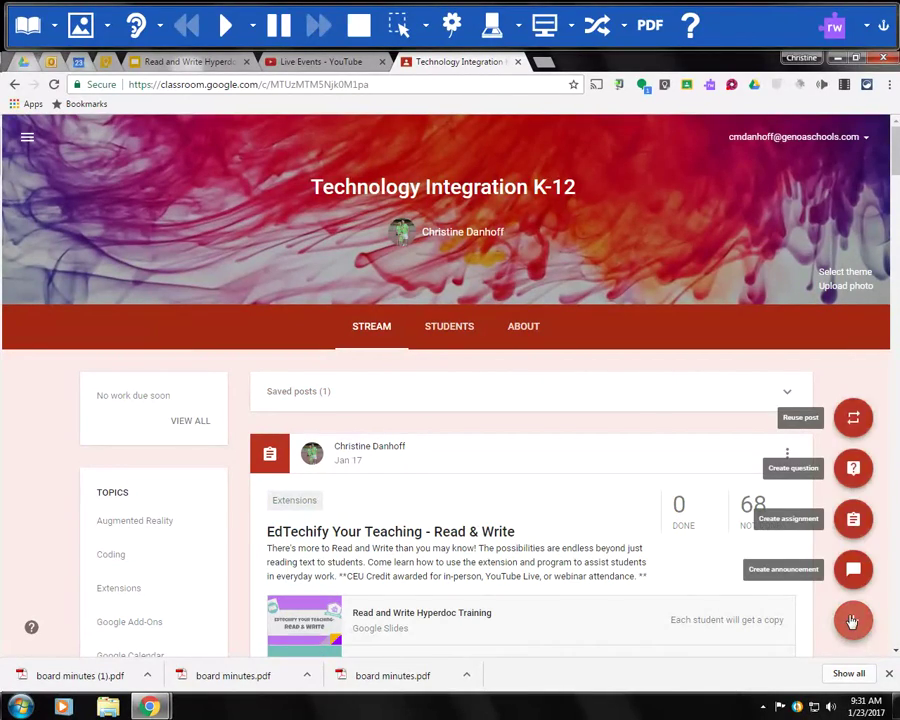
pyautogui.click(854, 521)
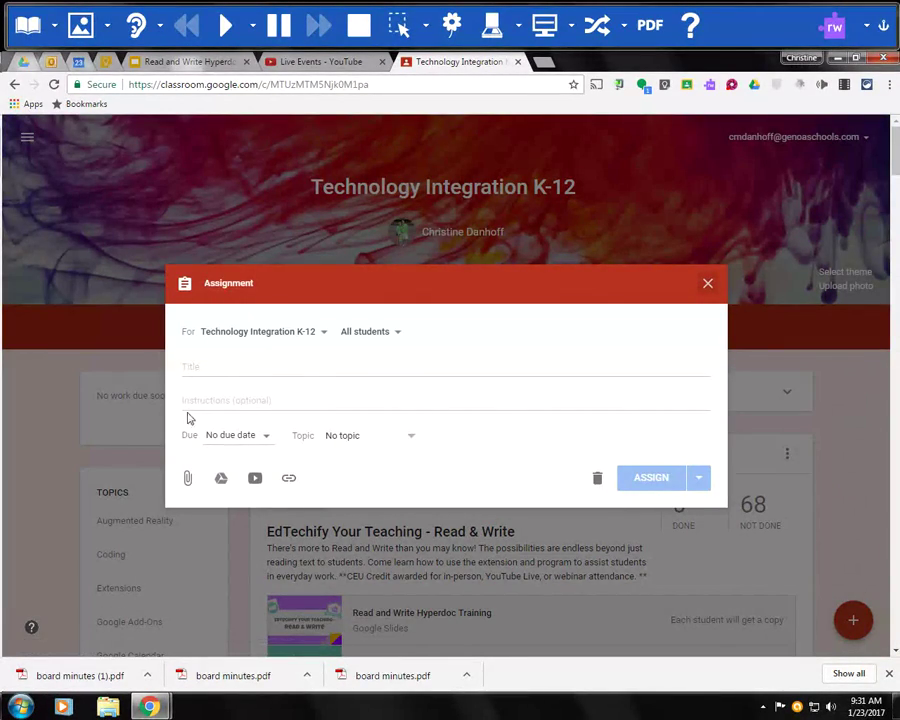
# Review which classes and which individual students the assignment can go to, leaving the selection as it is.
pyautogui.click(225, 336)
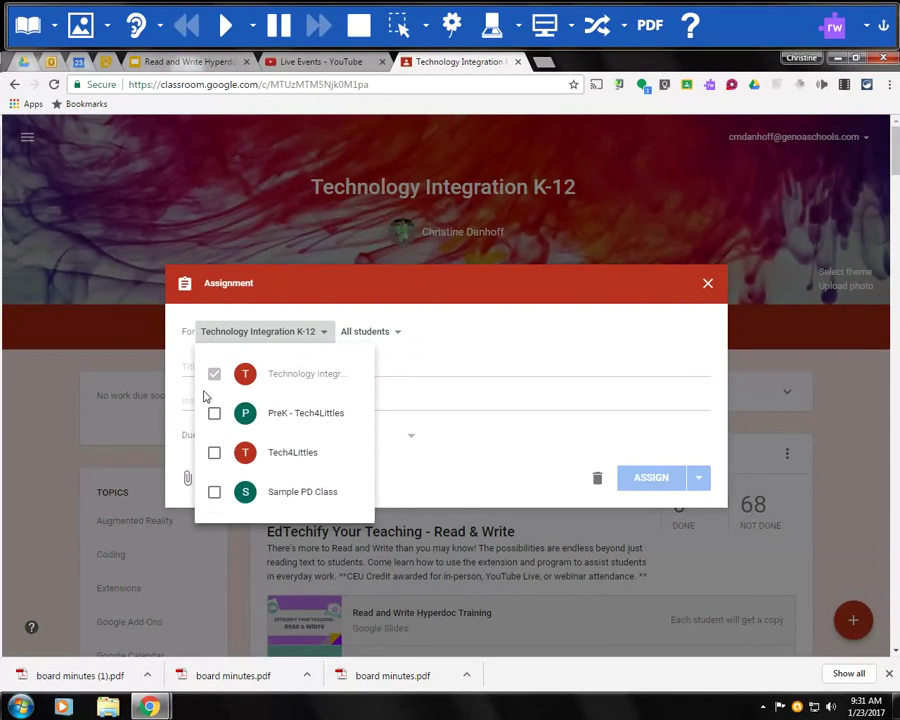
pyautogui.click(383, 336)
pyautogui.click(384, 336)
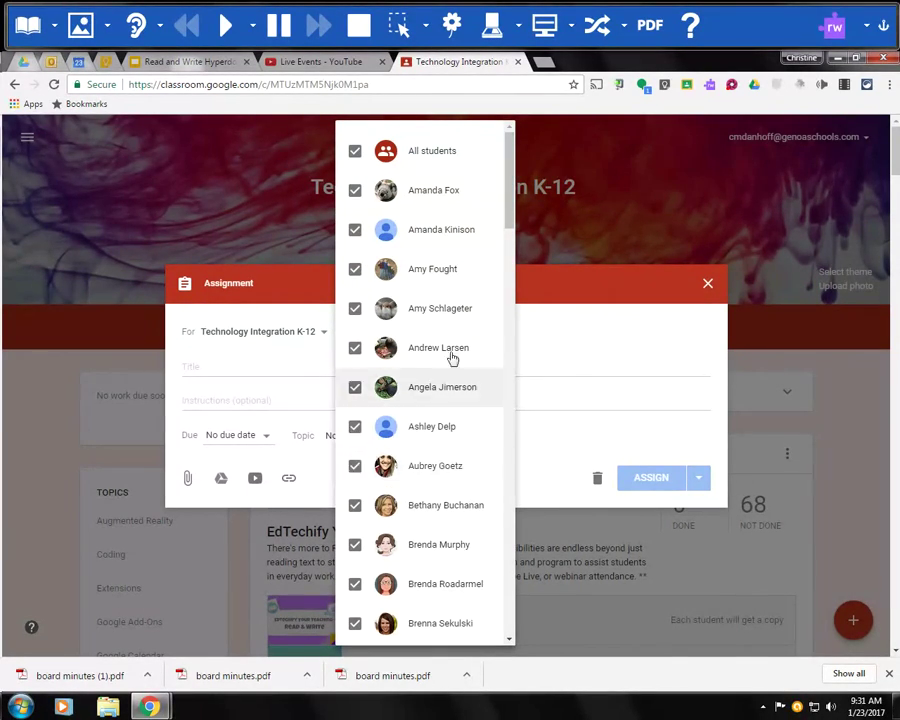
pyautogui.click(573, 285)
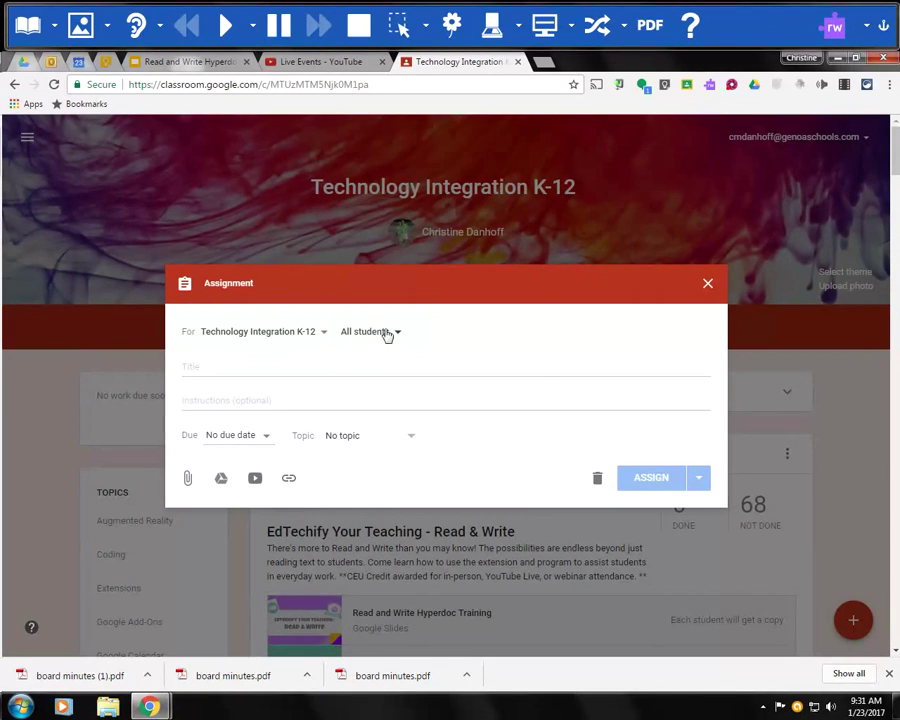
# Title the assignment "Read and Write Sample" and leave its instructions empty.
pyautogui.click(297, 370)
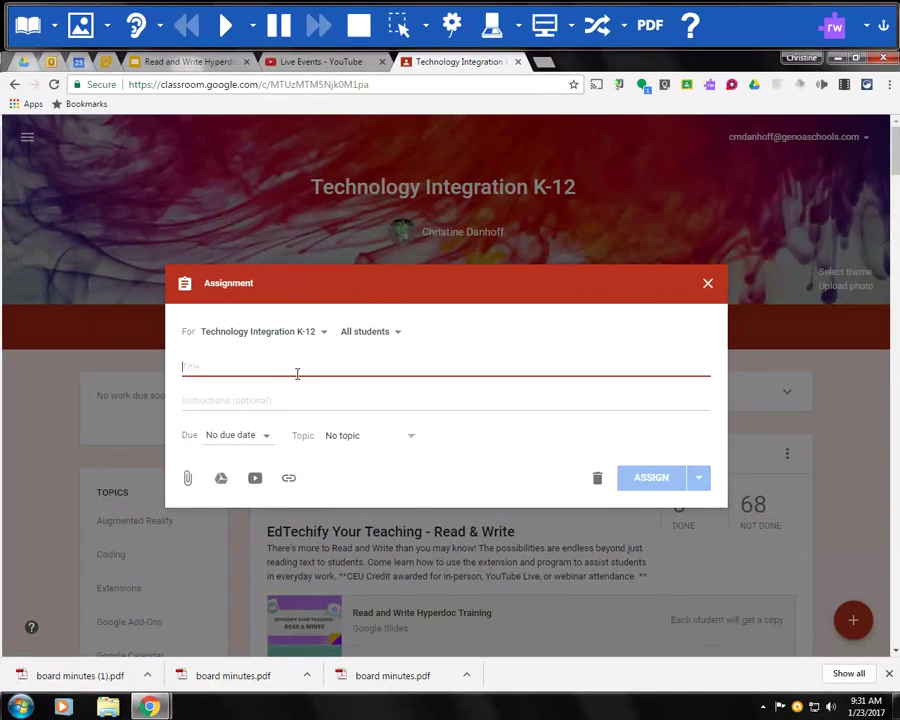
pyautogui.write('Read and Write Sample')
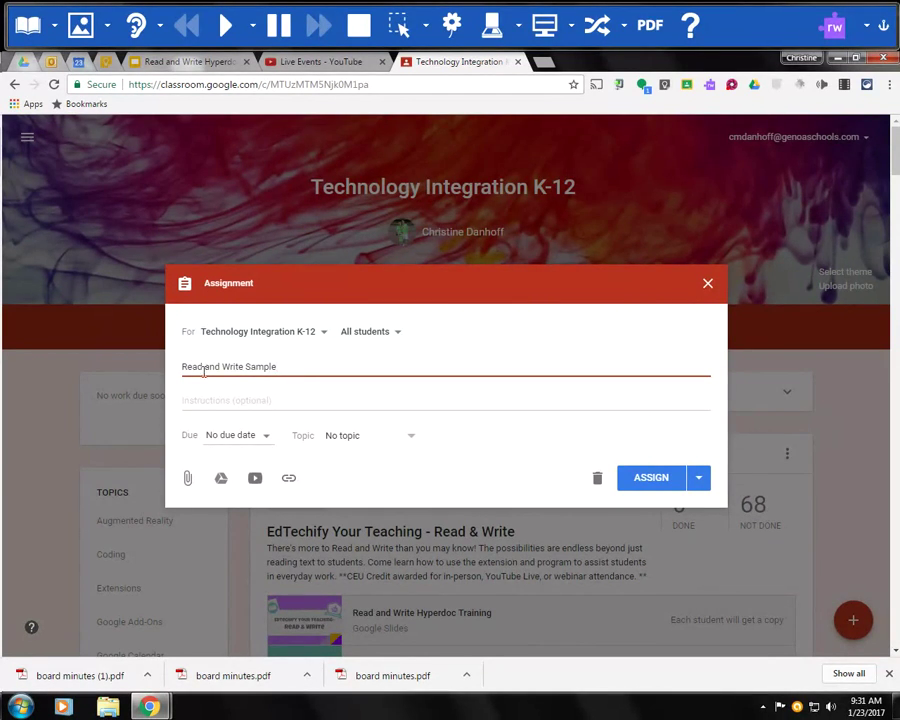
pyautogui.click(214, 402)
# Review the assignment's due date and topic choices, closing both without choosing anything.
pyautogui.click(256, 437)
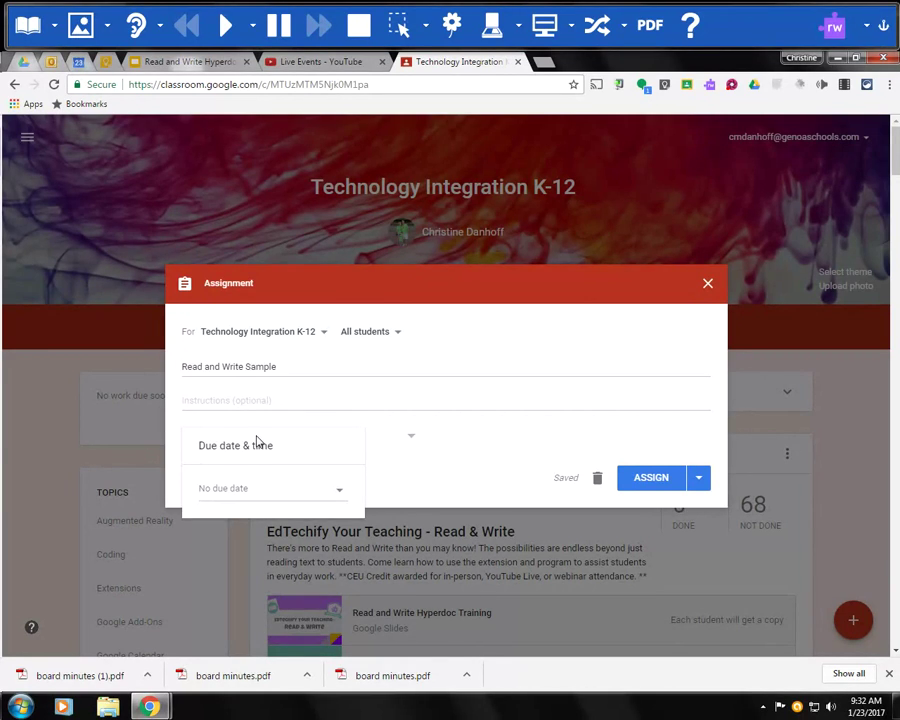
pyautogui.click(450, 465)
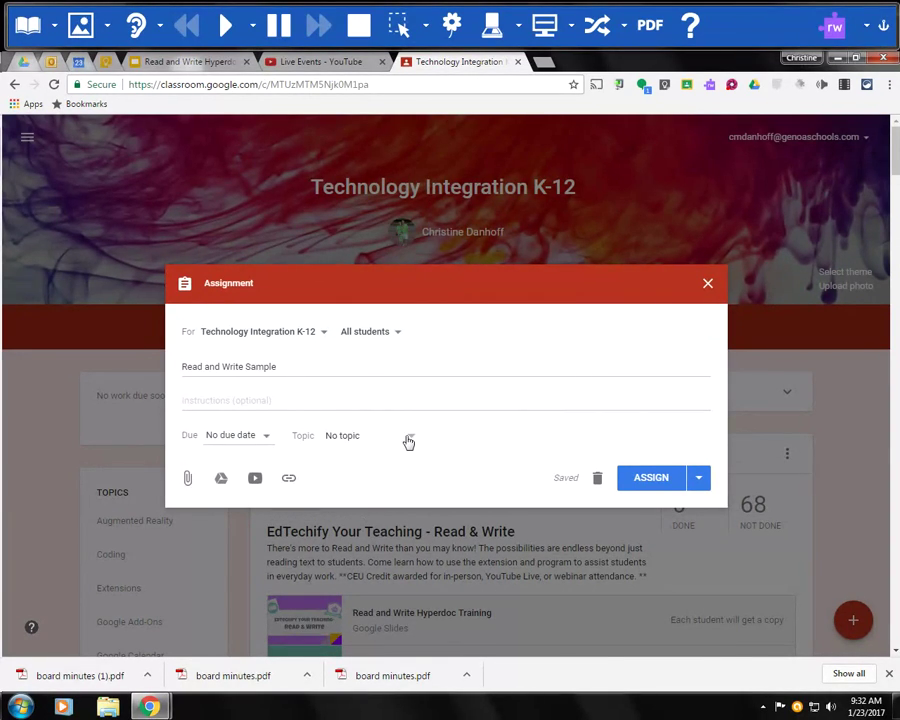
pyautogui.click(408, 442)
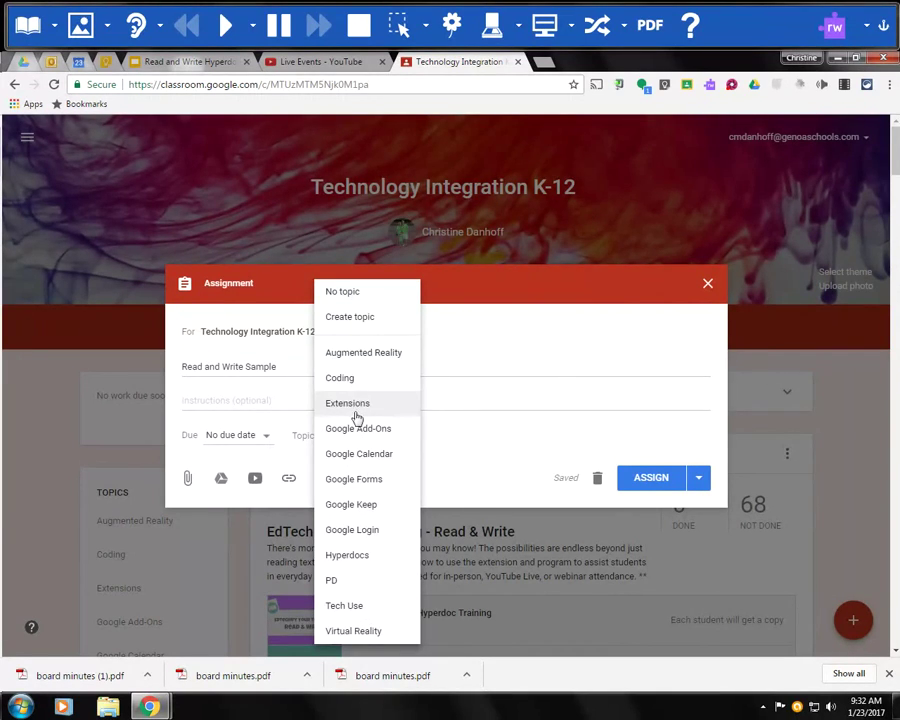
pyautogui.click(461, 443)
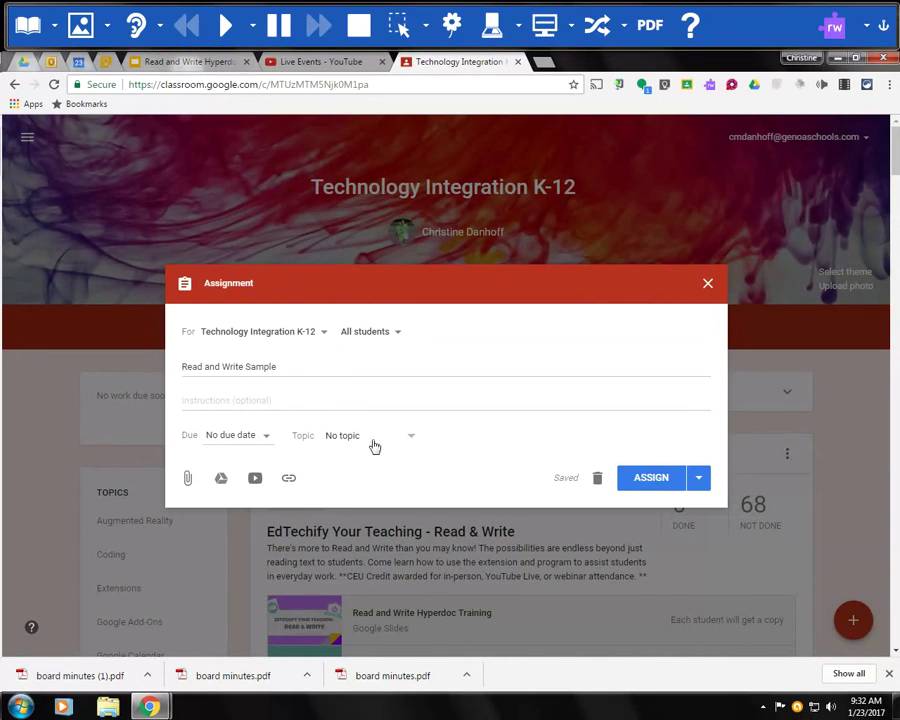
# Attach the scanned board minutes PDF from Google Drive to the assignment and have a copy made for each student.
pyautogui.click(221, 482)
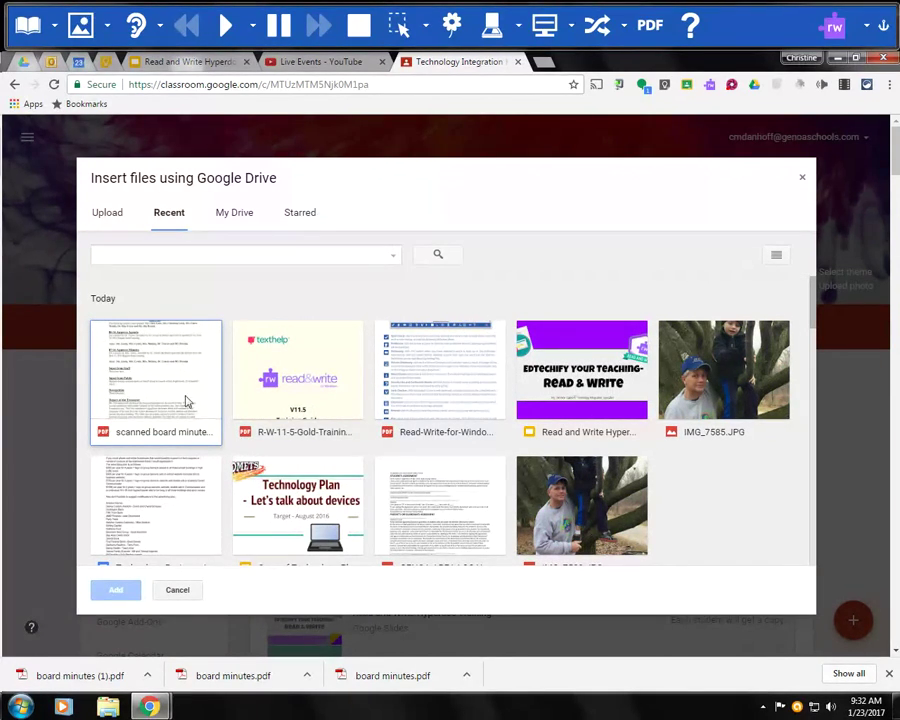
pyautogui.click(175, 255)
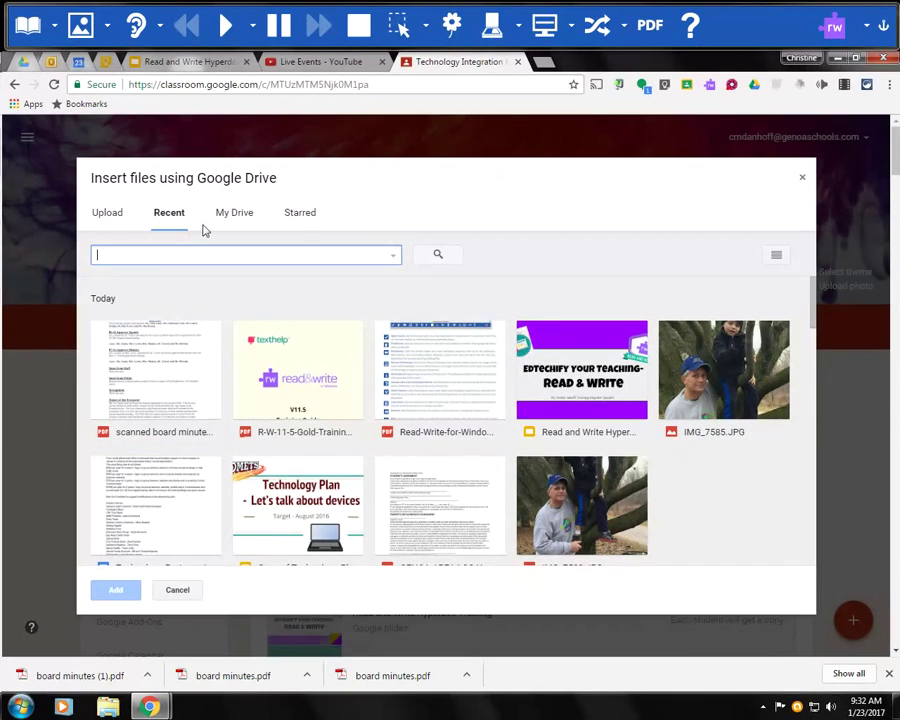
pyautogui.click(163, 392)
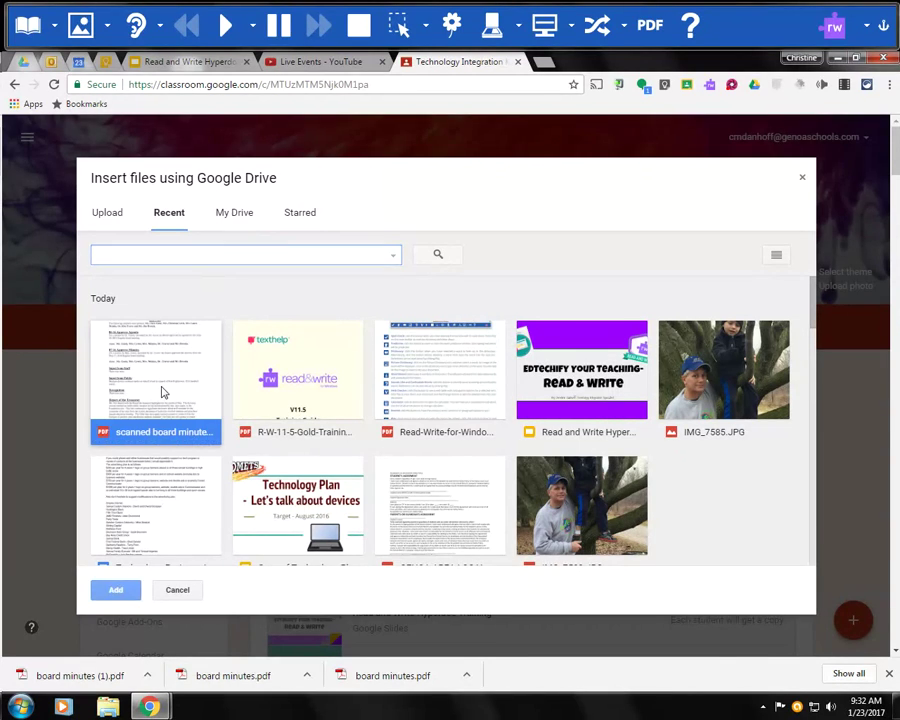
pyautogui.click(117, 590)
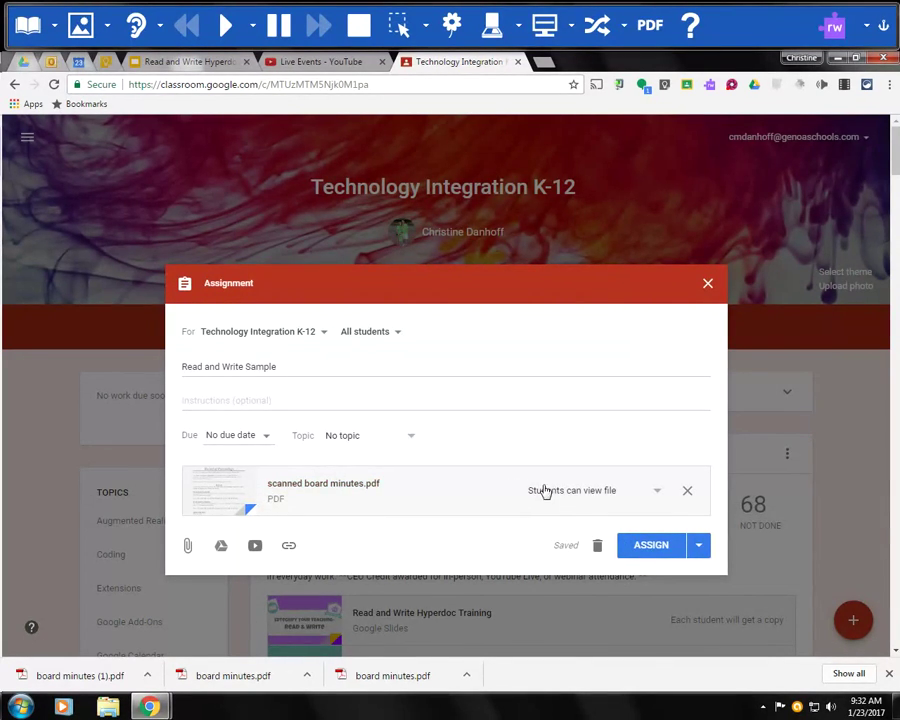
pyautogui.click(616, 495)
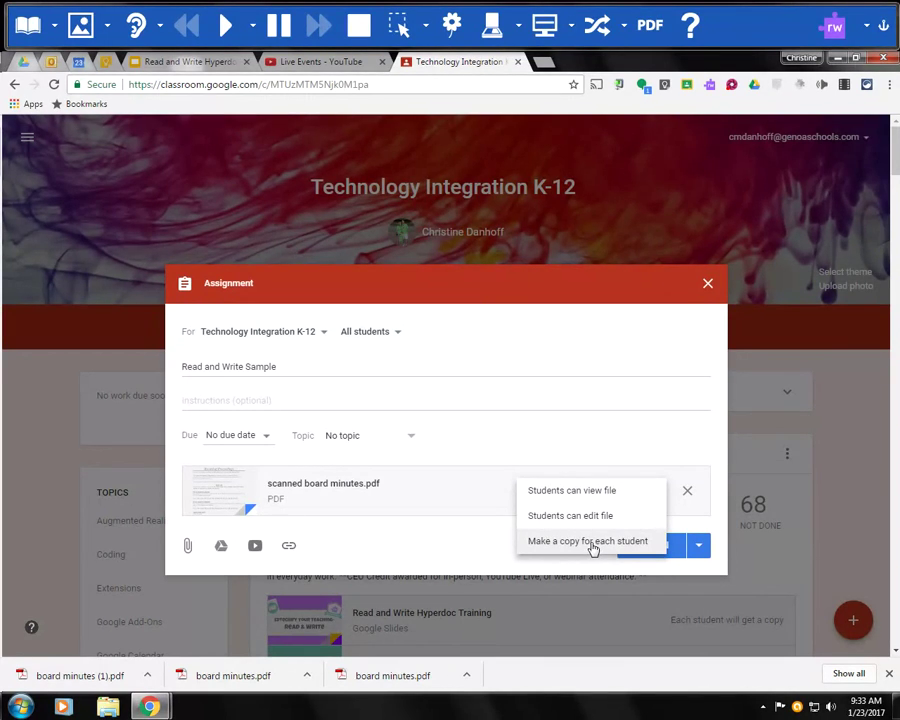
pyautogui.click(593, 541)
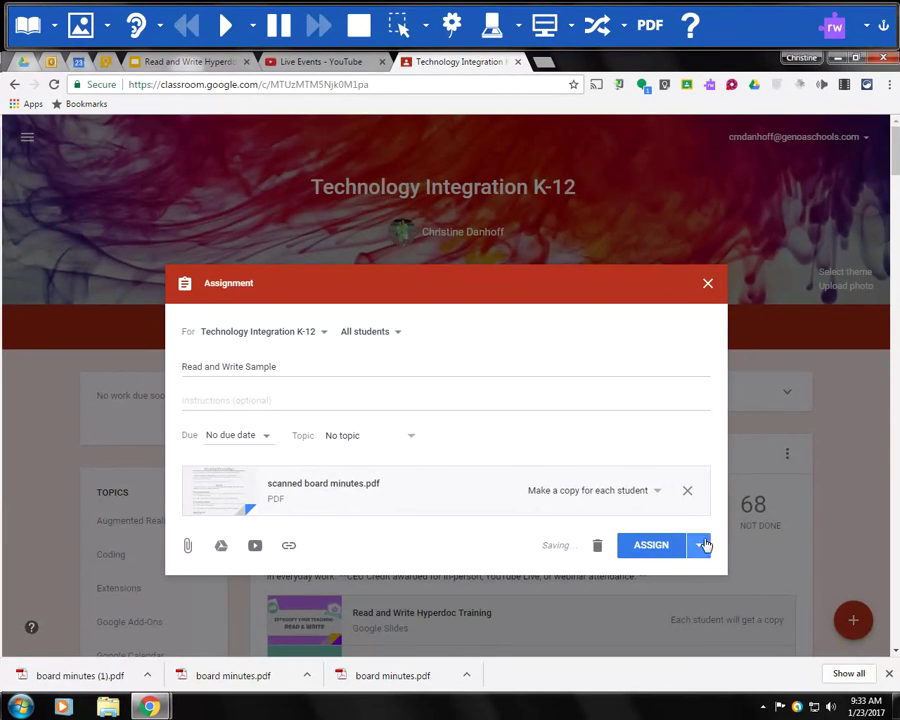
# Try scheduling the assignment for Jan 31, 2017, and go back to the assignment form without scheduling it.
pyautogui.click(700, 548)
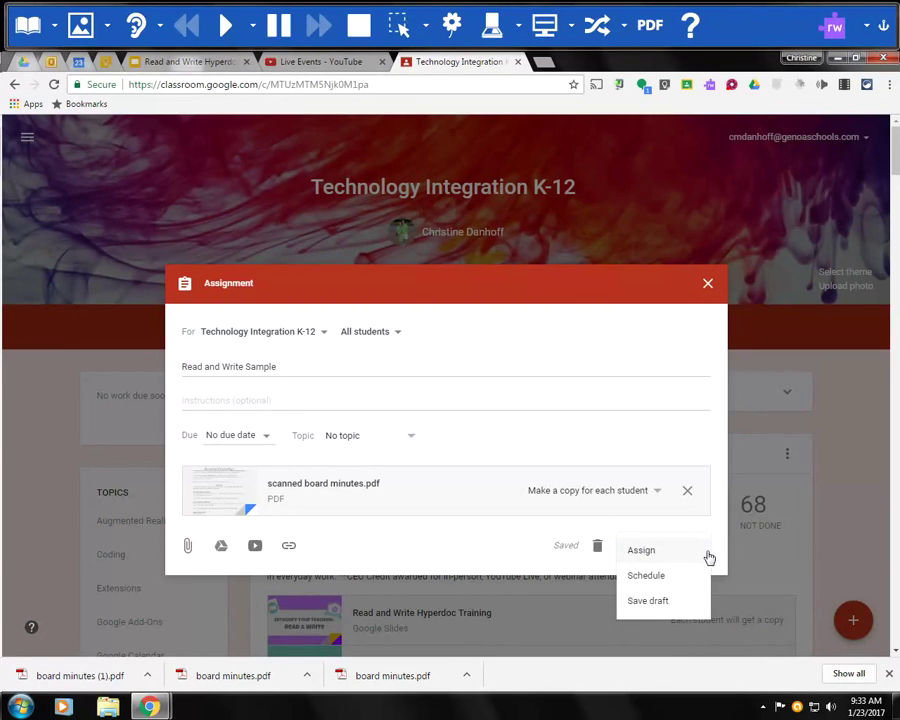
pyautogui.click(646, 576)
pyautogui.click(462, 361)
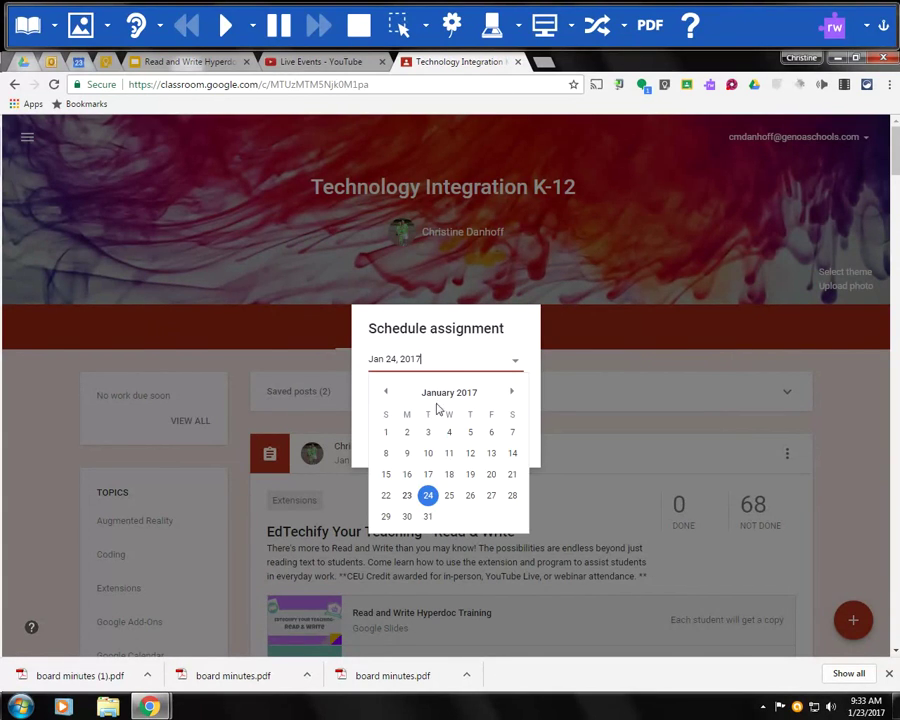
pyautogui.click(428, 516)
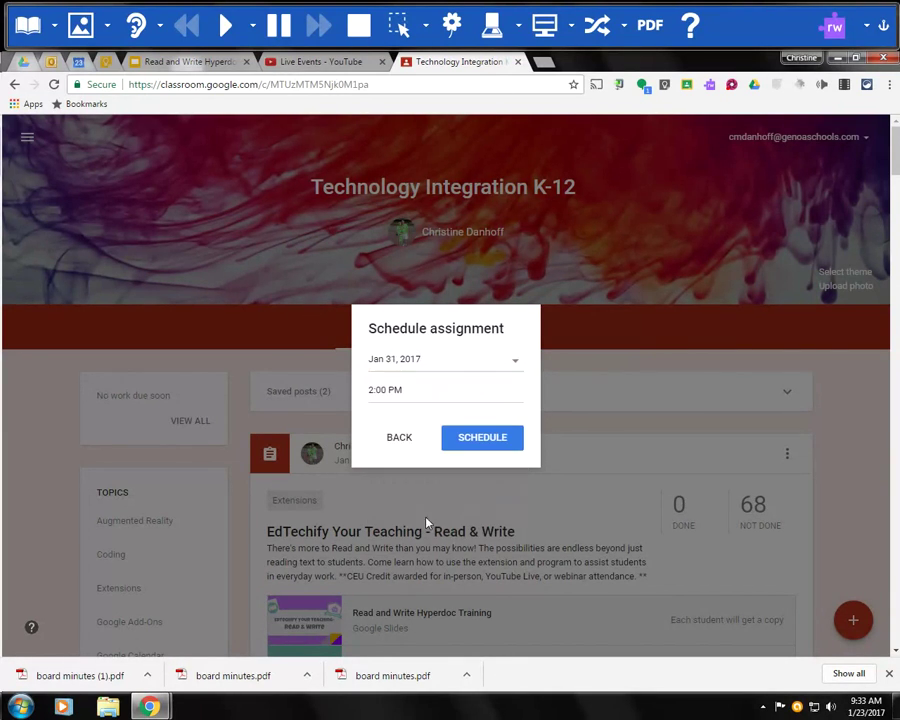
pyautogui.click(370, 390)
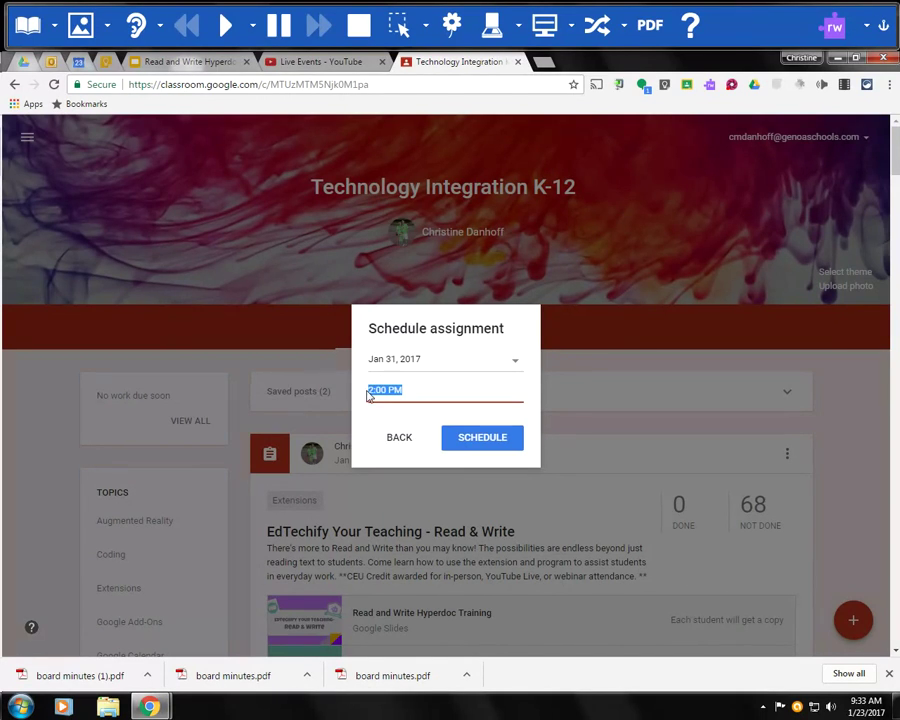
pyautogui.click(401, 440)
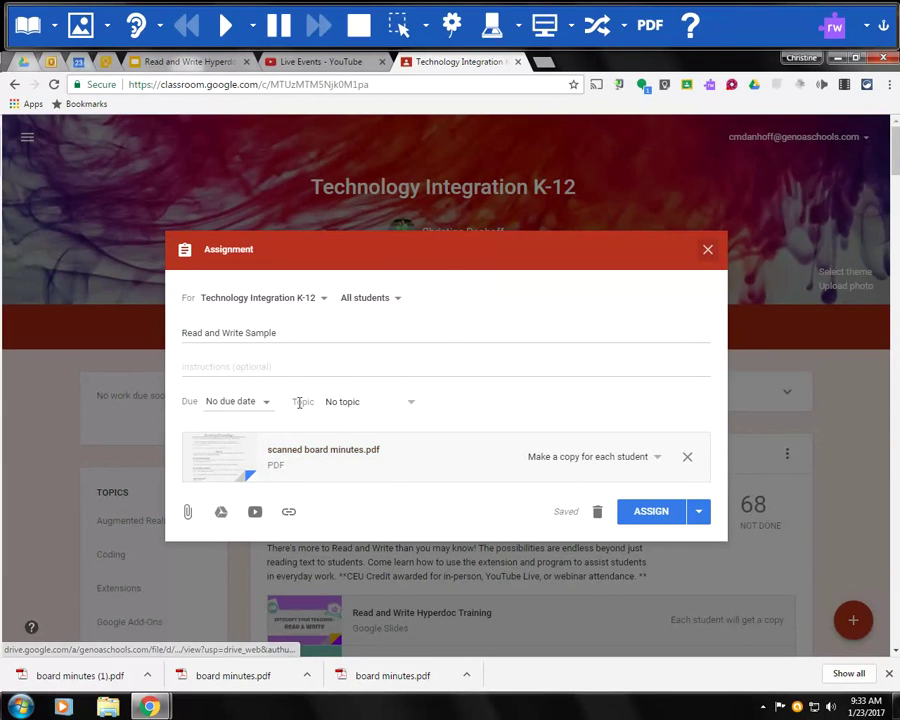
# Preview the attached scanned board minutes PDF and open it with Read&Write for Google Chrome.
pyautogui.click(288, 456)
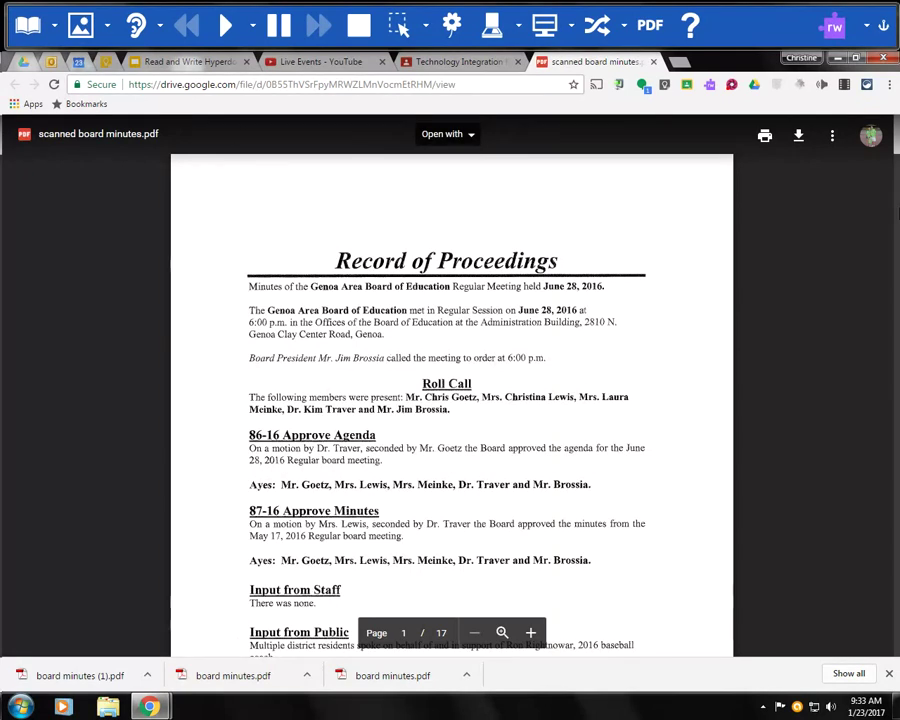
pyautogui.click(831, 140)
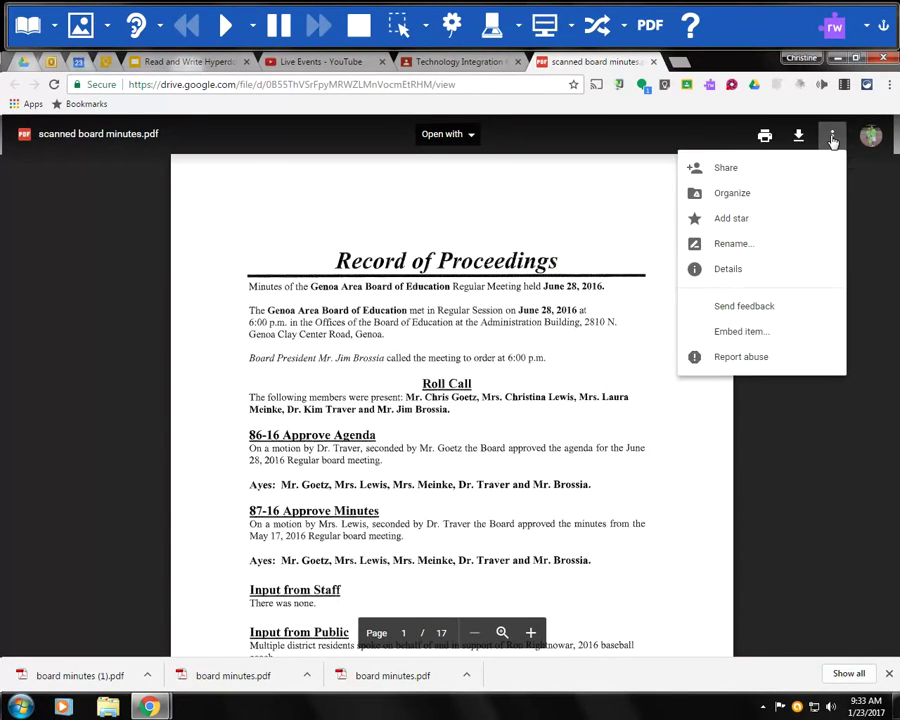
pyautogui.click(872, 211)
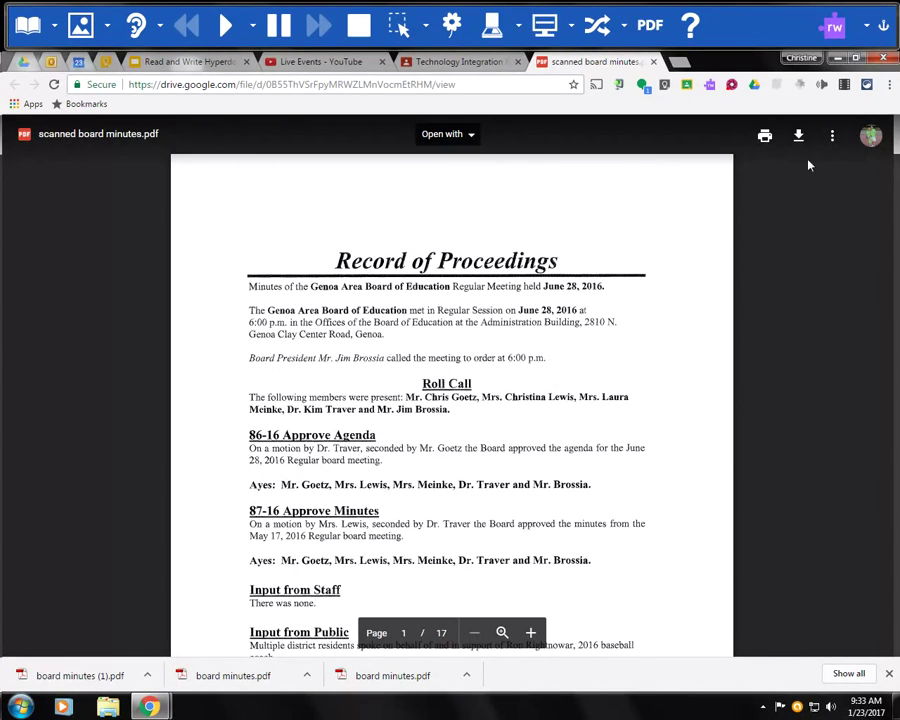
pyautogui.click(832, 136)
pyautogui.click(872, 317)
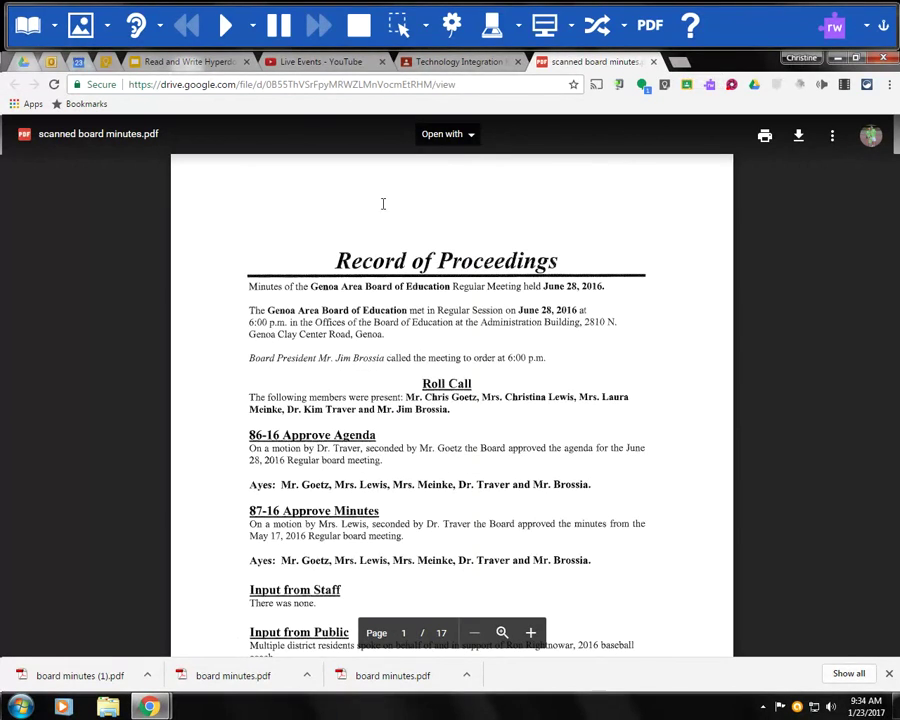
pyautogui.click(470, 137)
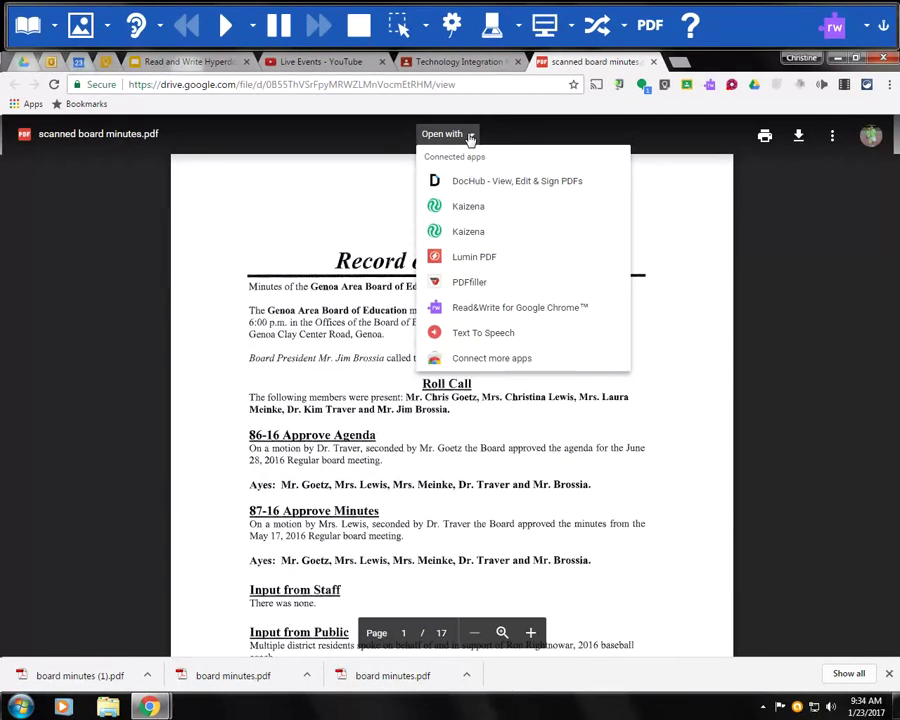
pyautogui.click(501, 314)
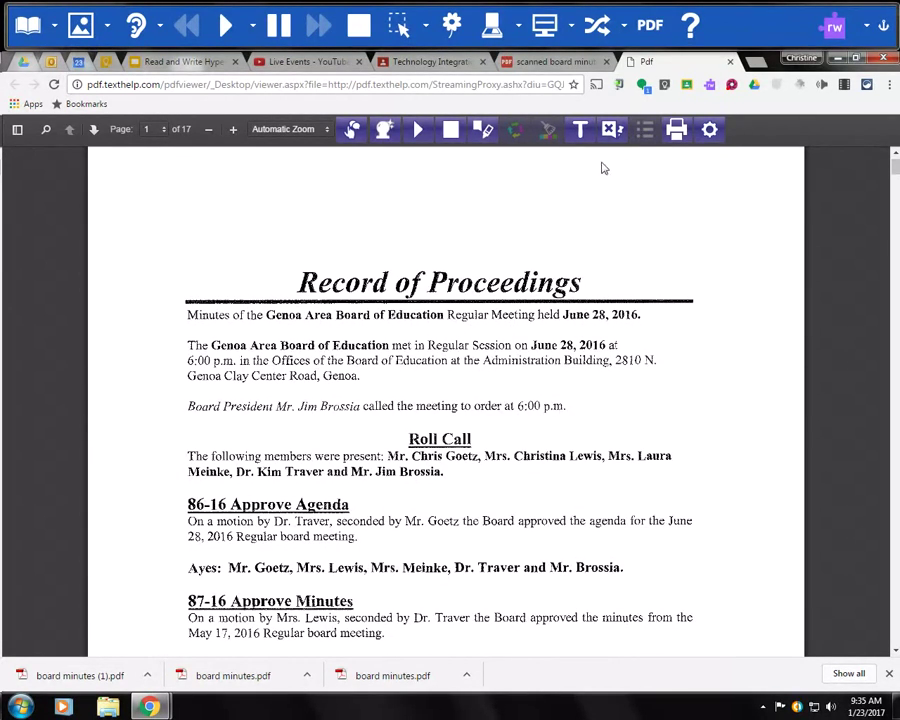
# Set the PDF reader's voice to US Samantha - Vocalizer and its voice speed to Medium.
pyautogui.click(708, 133)
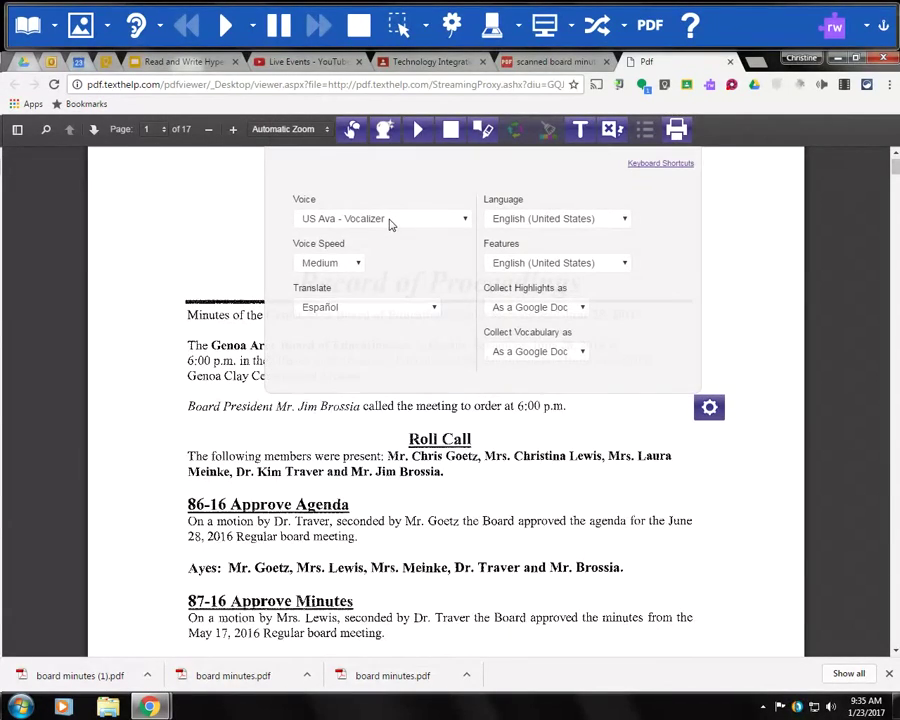
pyautogui.click(390, 221)
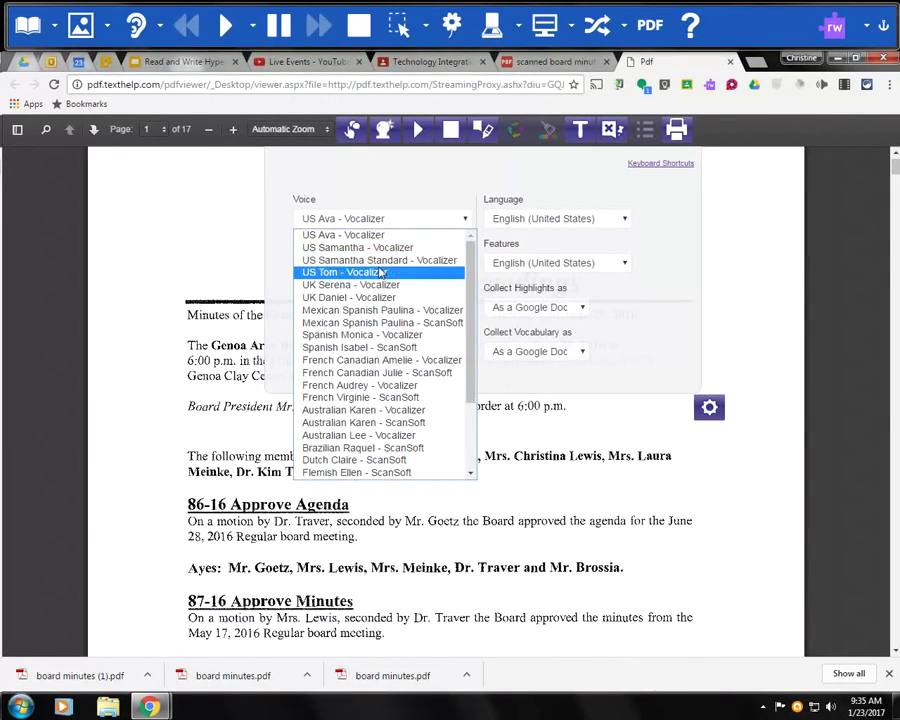
pyautogui.click(378, 248)
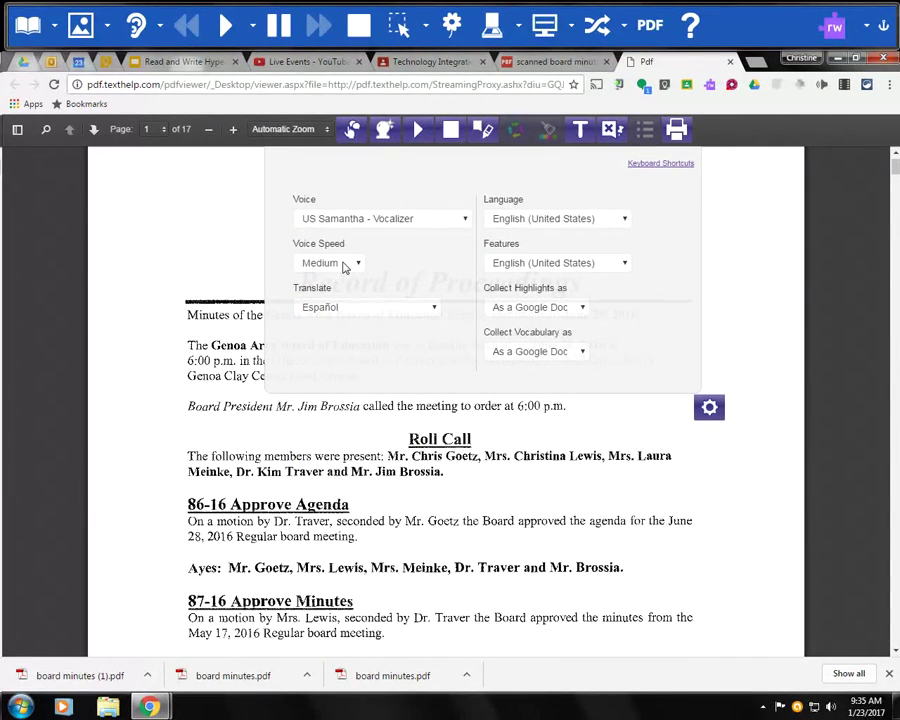
pyautogui.click(343, 265)
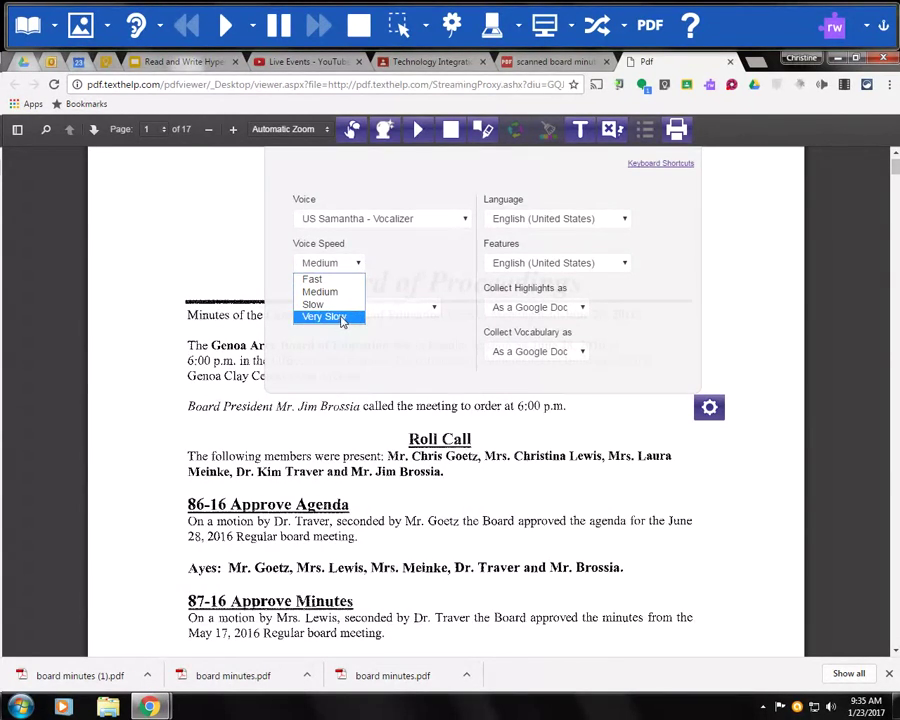
pyautogui.click(350, 292)
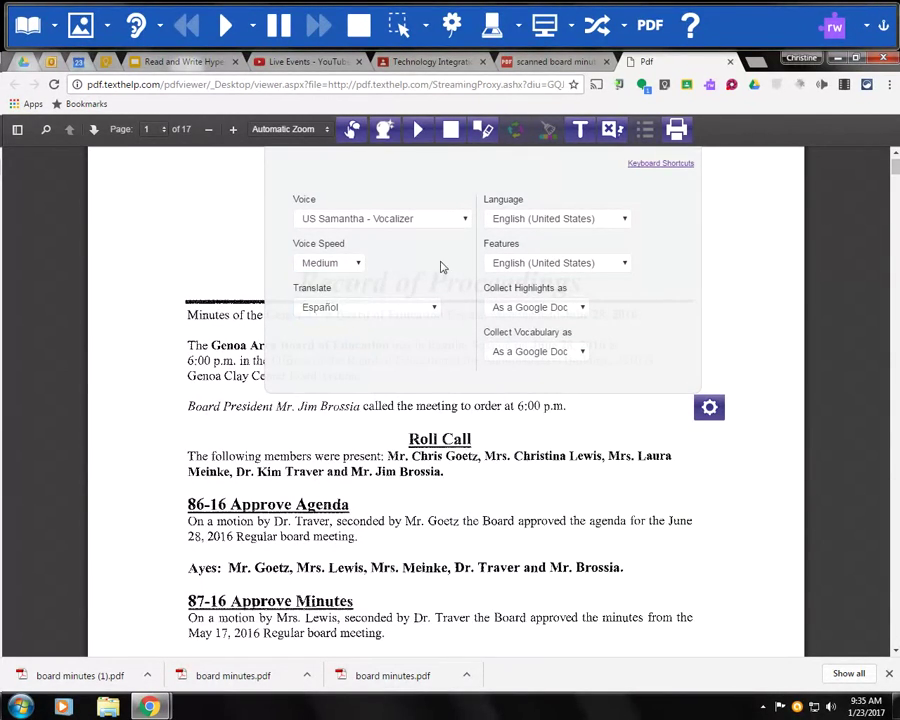
# Look through the PDF reader's keyboard shortcuts list, then close it and the options.
pyautogui.click(661, 166)
pyautogui.moveTo(636, 324); pyautogui.dragTo(636, 380)
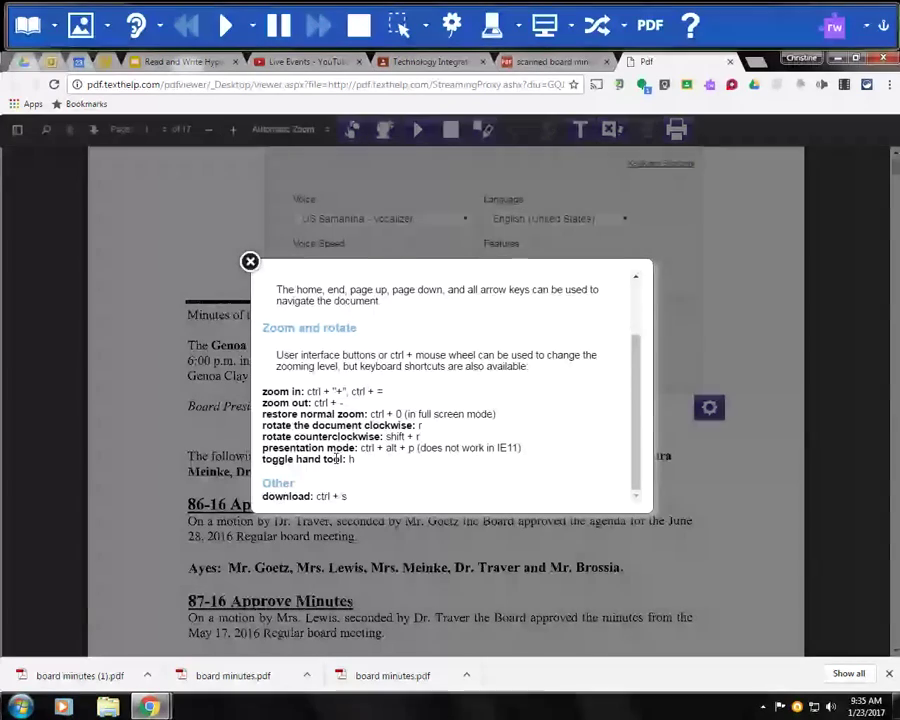
pyautogui.moveTo(635, 385); pyautogui.dragTo(639, 322)
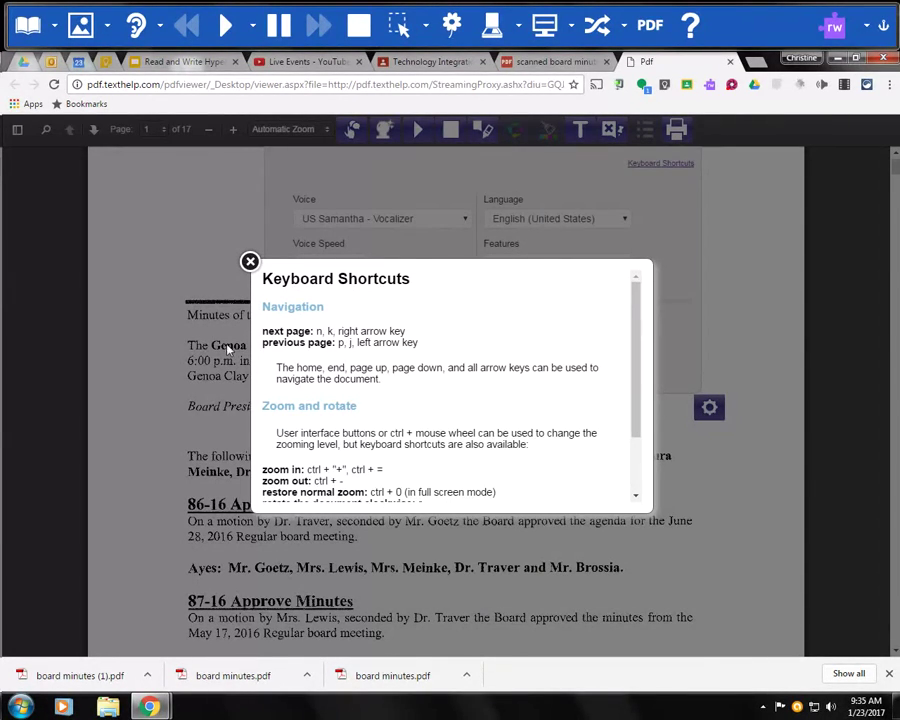
pyautogui.click(250, 262)
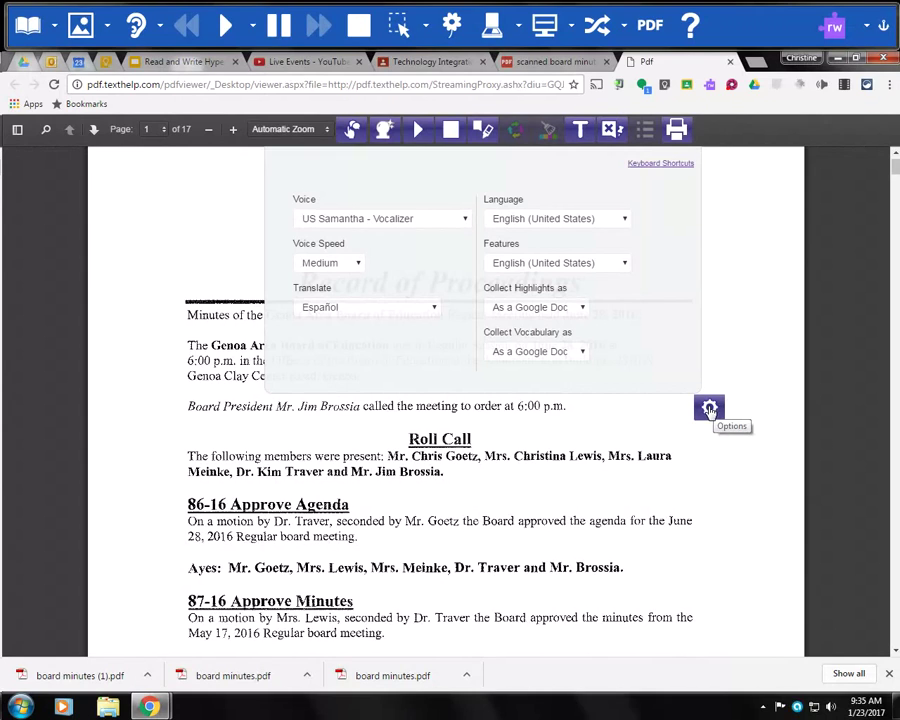
pyautogui.click(709, 408)
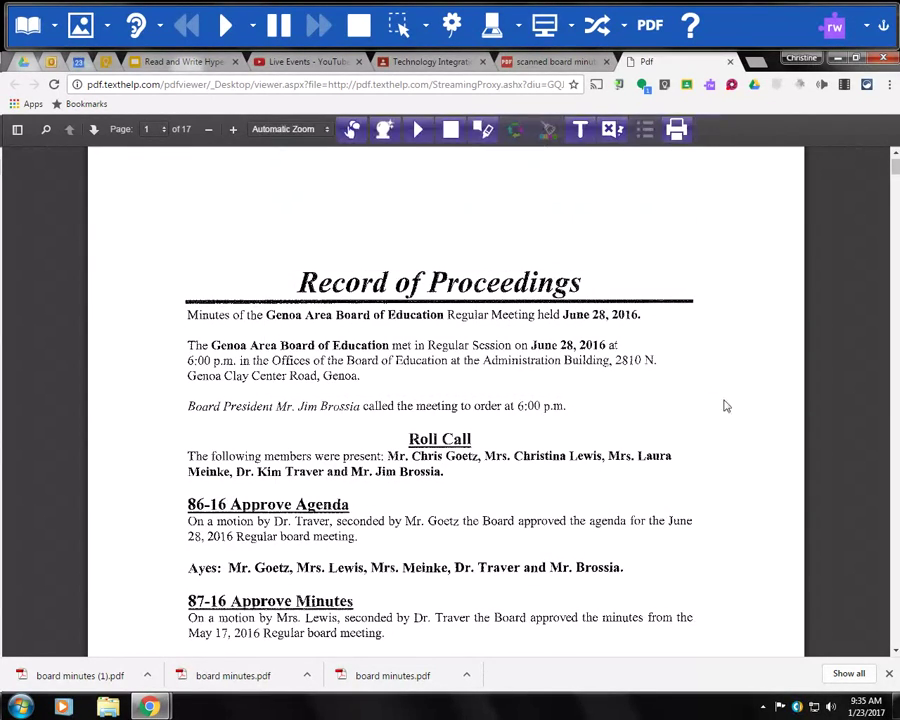
# Use Click to Speak to hear the Roll Call paragraph and the opening minutes line, then turn it off.
pyautogui.click(351, 129)
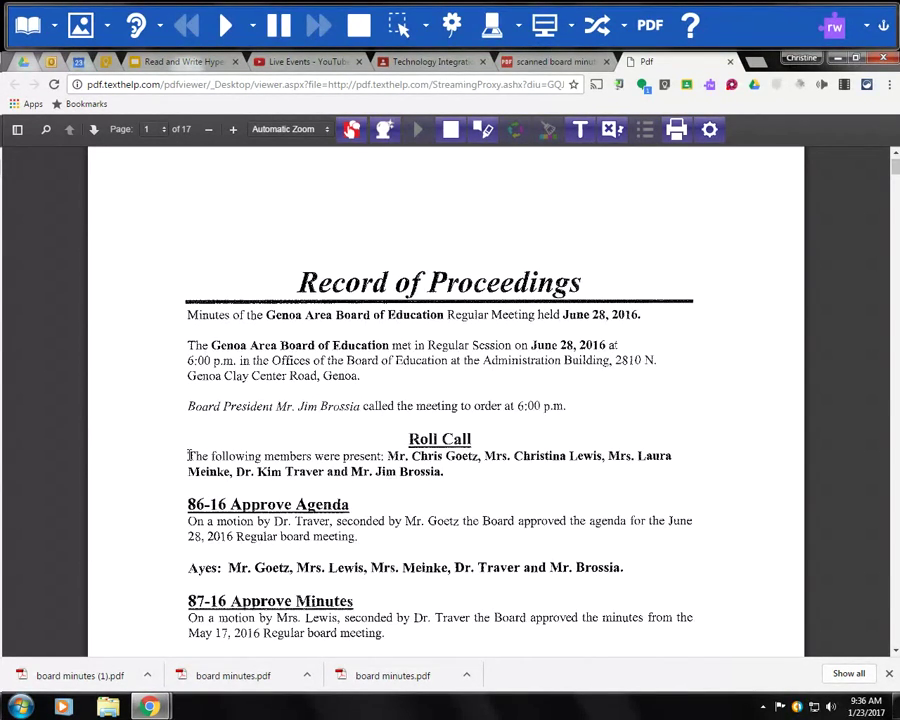
pyautogui.moveTo(189, 456)
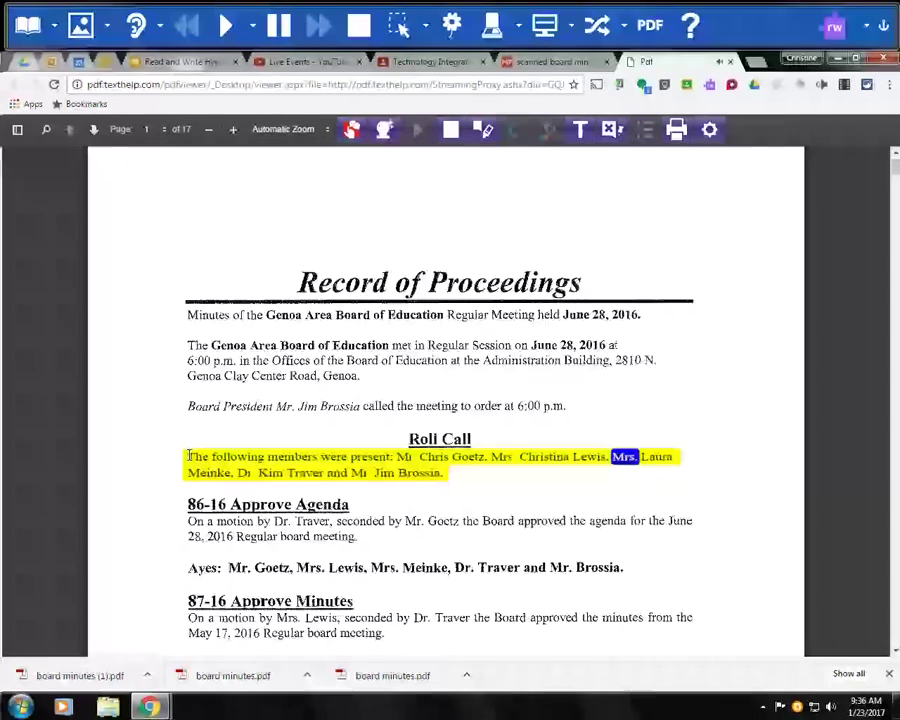
pyautogui.click(450, 132)
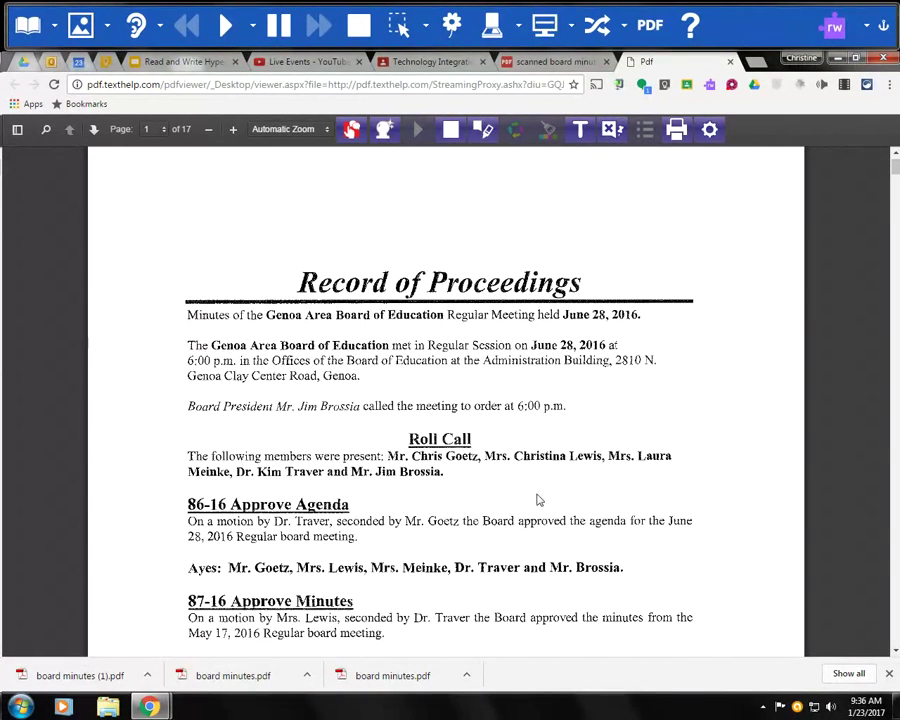
pyautogui.click(350, 134)
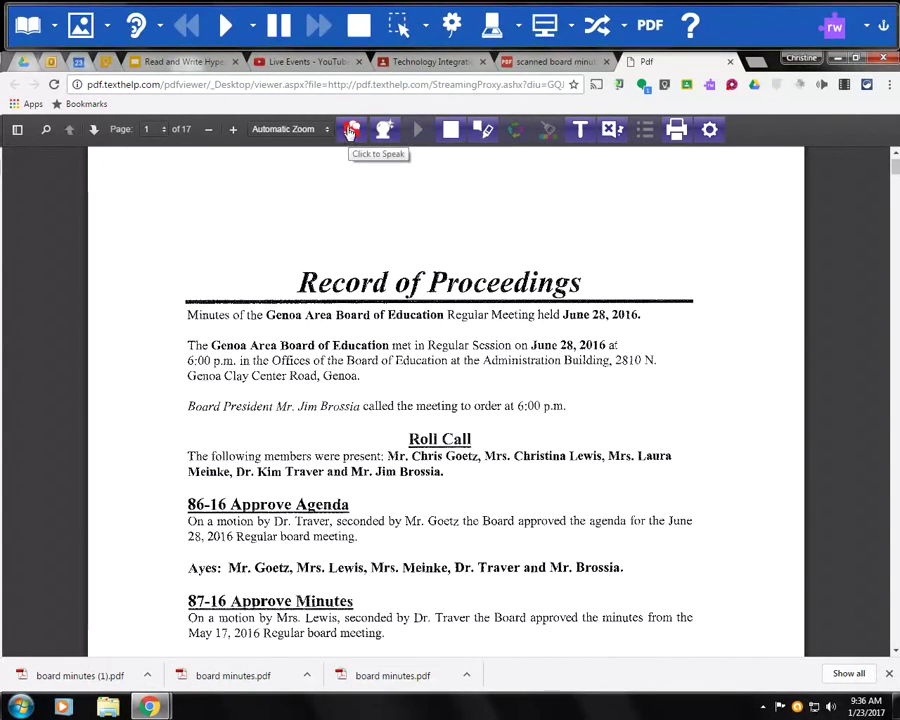
pyautogui.click(191, 314)
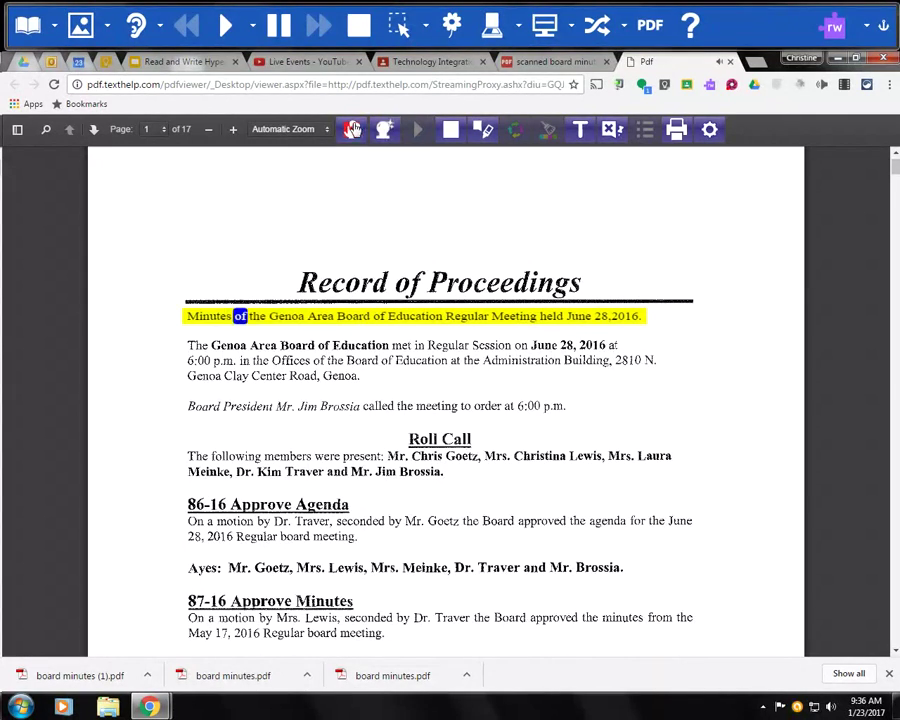
pyautogui.click(451, 130)
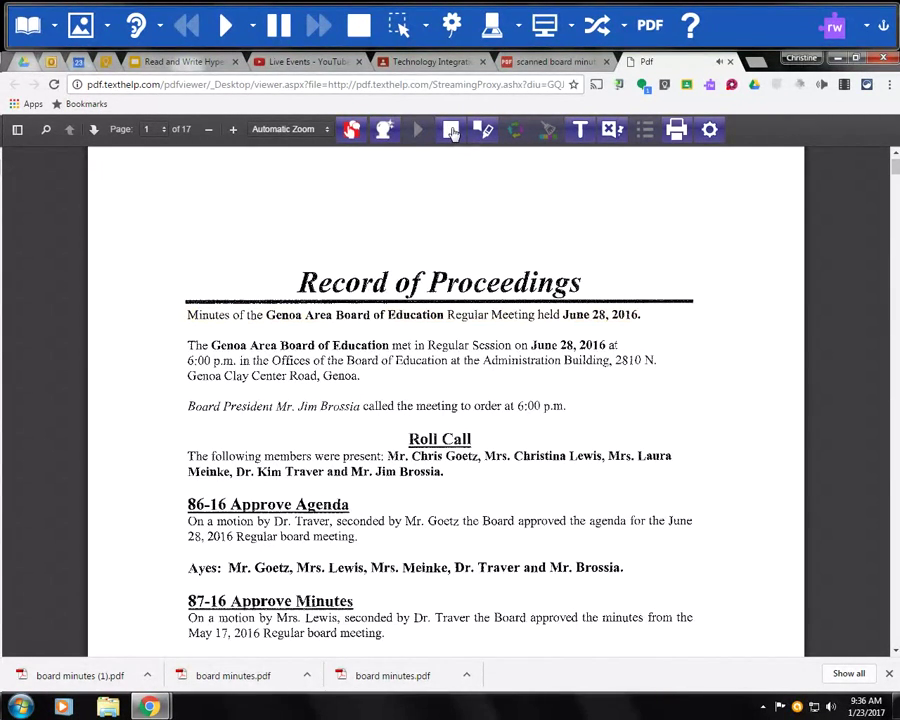
pyautogui.click(350, 131)
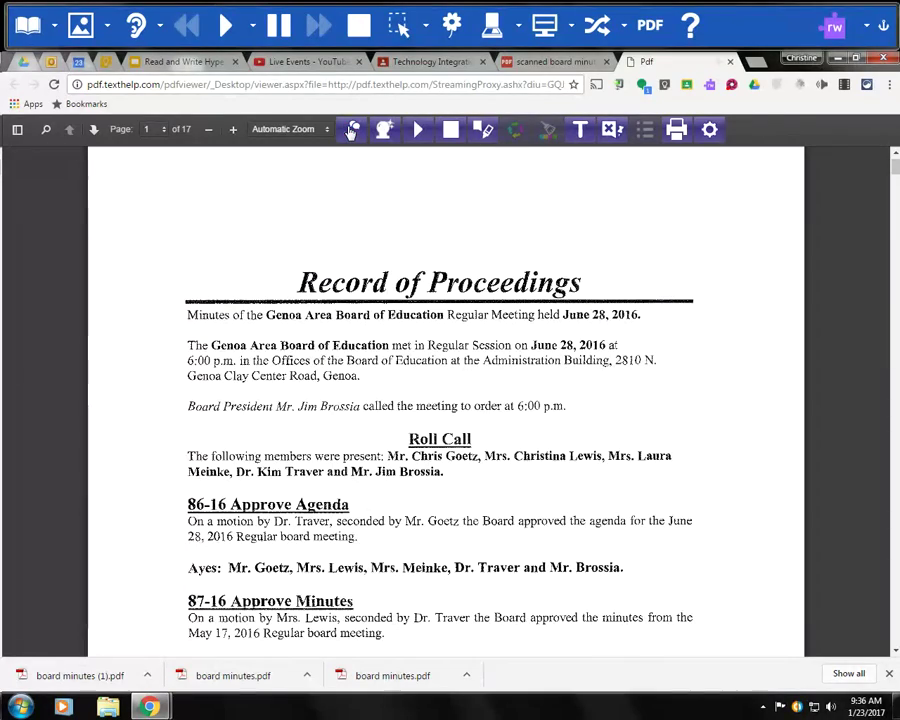
# Place a typewriter text note above the Record of Proceedings heading and enter the teacher's name in it.
pyautogui.click(581, 132)
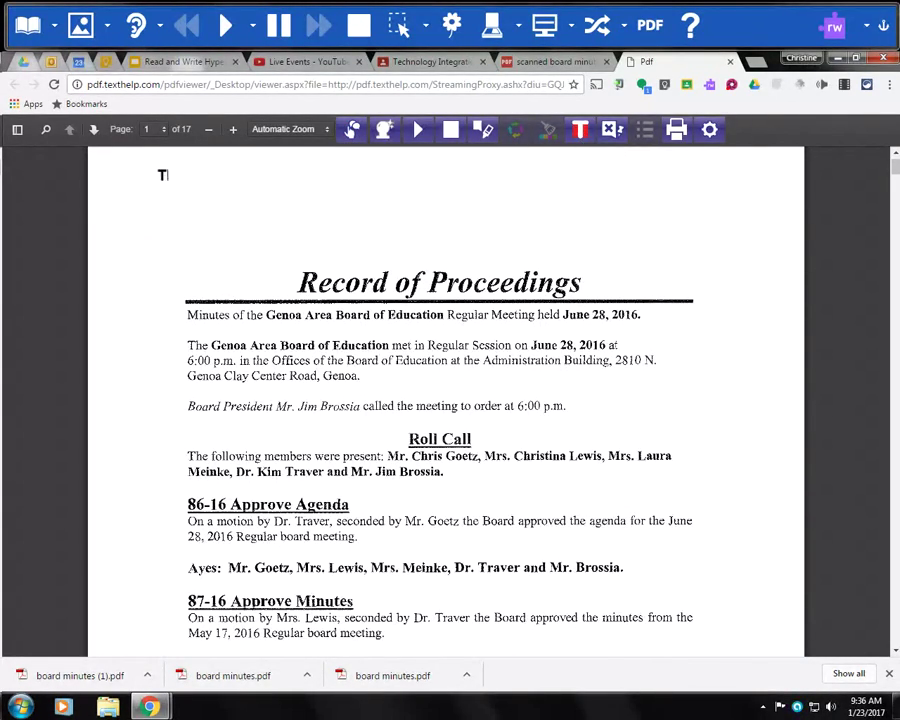
pyautogui.click(162, 174)
pyautogui.write('Mrs. Danhoff')
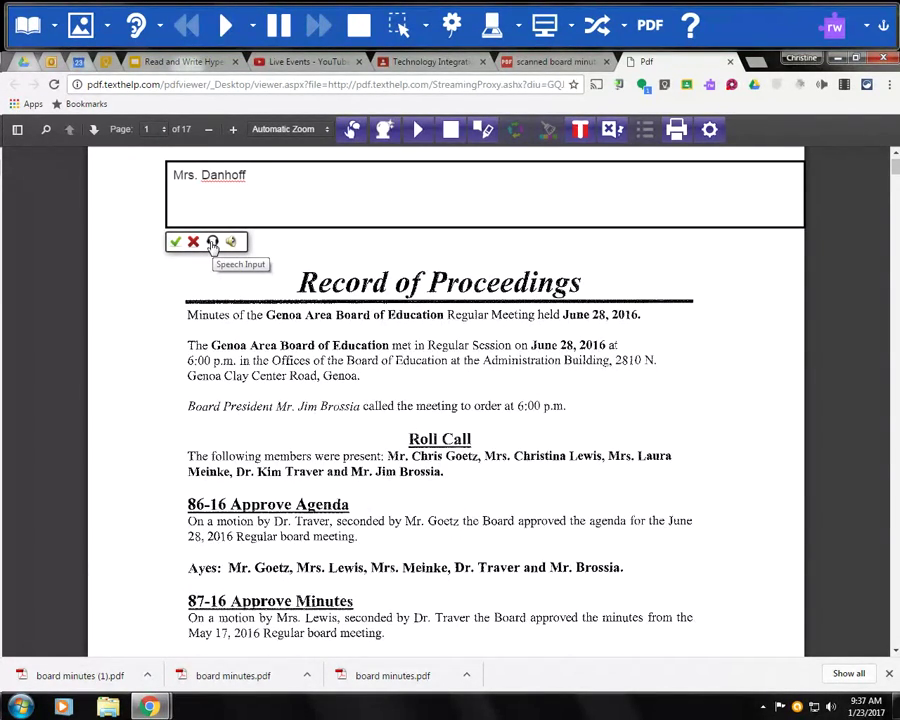
# Try speech input and read-aloud on the teacher's name note, and submit the note to the page.
pyautogui.click(212, 242)
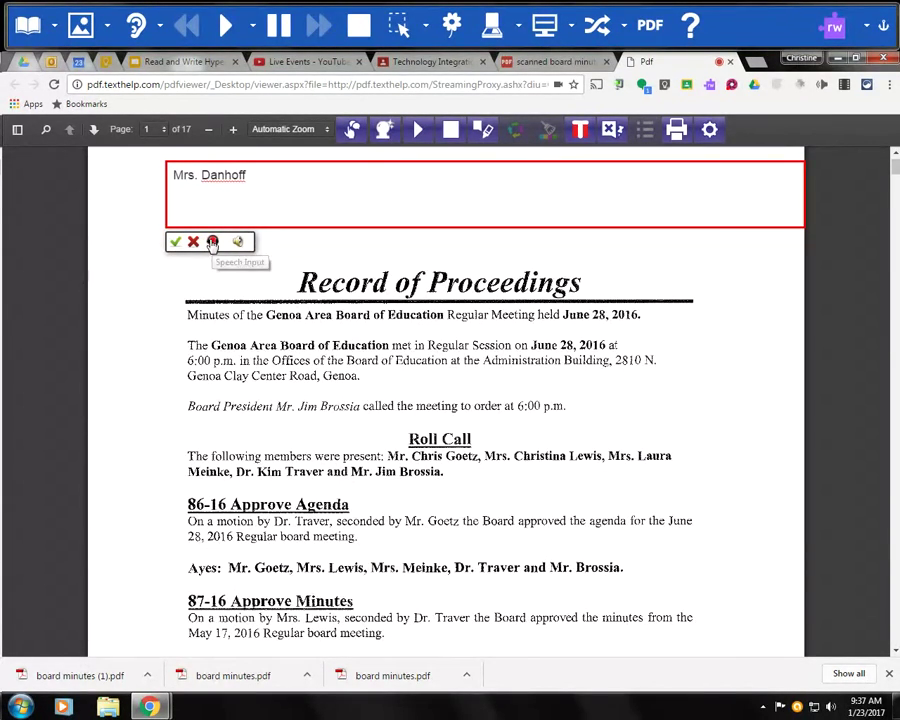
pyautogui.click(212, 243)
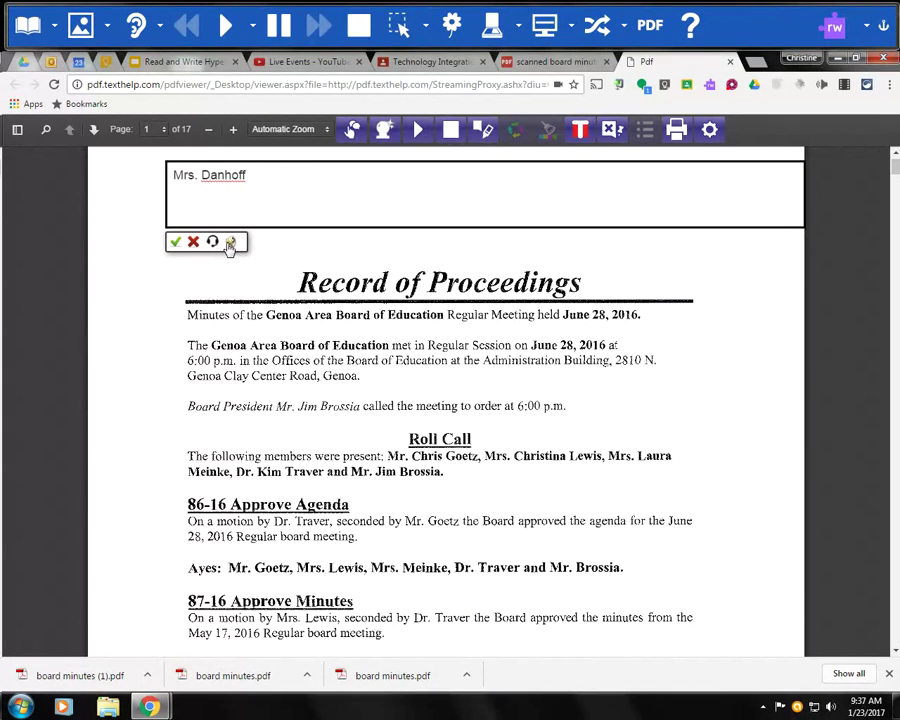
pyautogui.click(230, 243)
pyautogui.click(174, 245)
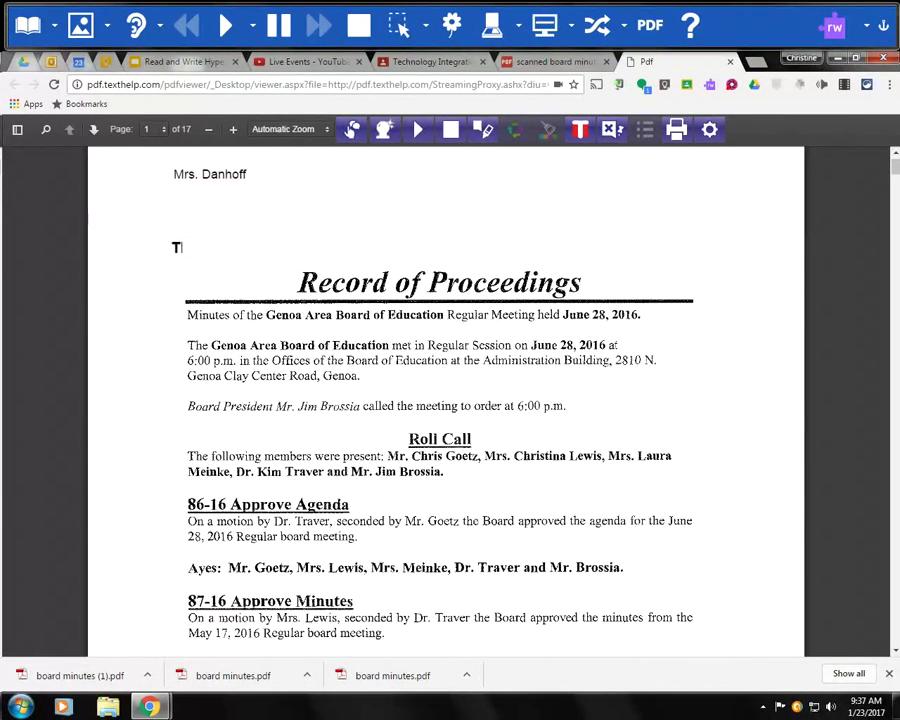
# Move the teacher's name note down to just above the Record of Proceedings heading and resubmit it.
pyautogui.moveTo(243, 170)
pyautogui.mouseDown()
pyautogui.moveTo(181, 210)
pyautogui.moveTo(411, 206)
pyautogui.moveTo(630, 503)
pyautogui.moveTo(518, 438)
pyautogui.moveTo(237, 241)
pyautogui.moveTo(250, 238)
pyautogui.mouseUp()
pyautogui.doubleClick(250, 240)
pyautogui.doubleClick(279, 242)
pyautogui.click(293, 244)
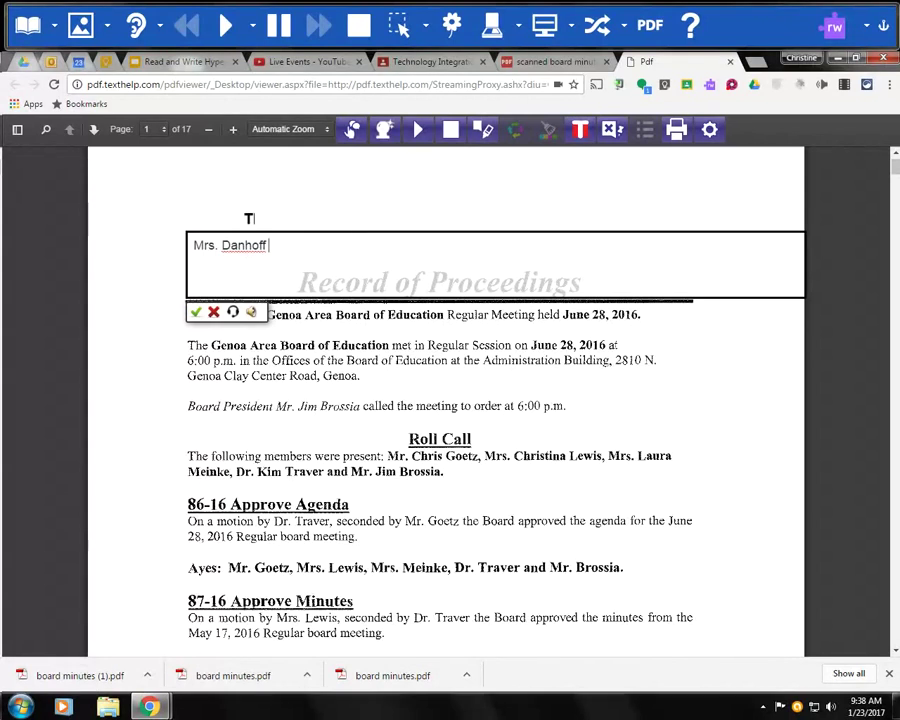
pyautogui.click(190, 314)
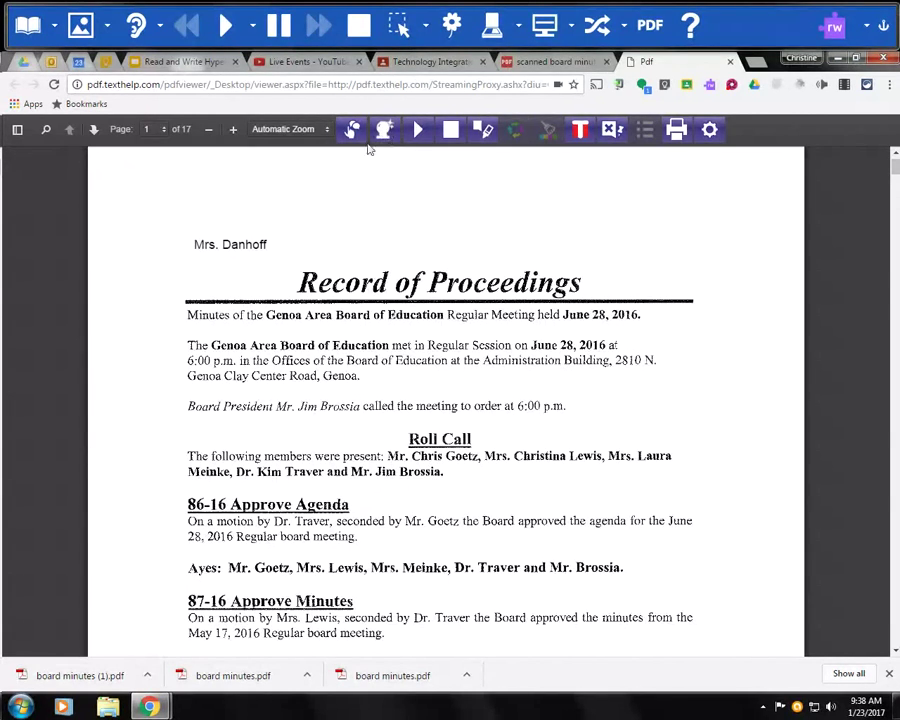
# Turn on word prediction and write "Today is Monday" in a new text note above the heading using suggested words.
pyautogui.click(391, 142)
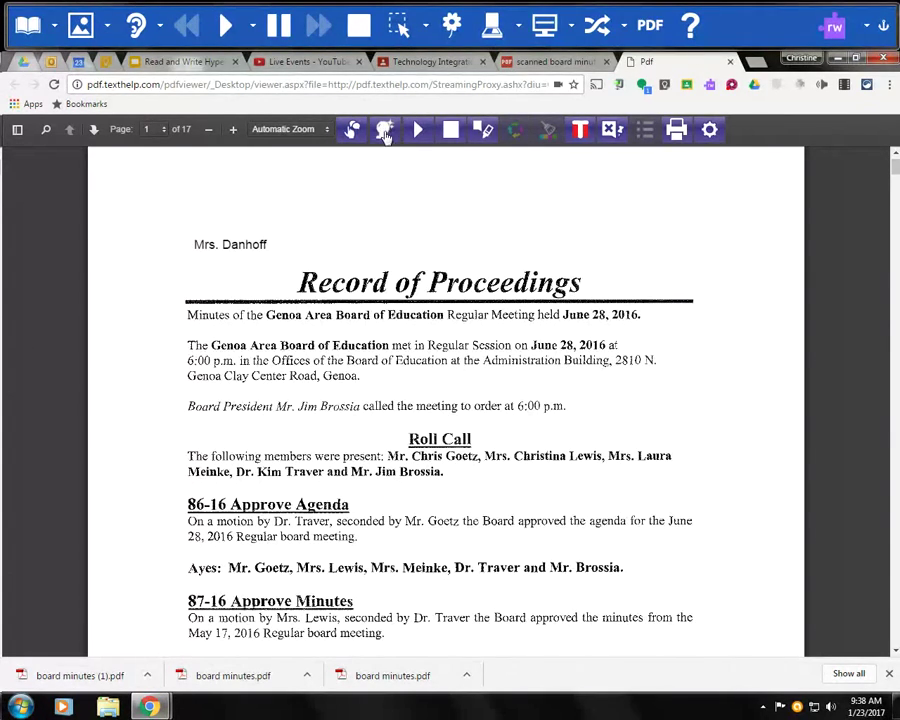
pyautogui.click(231, 175)
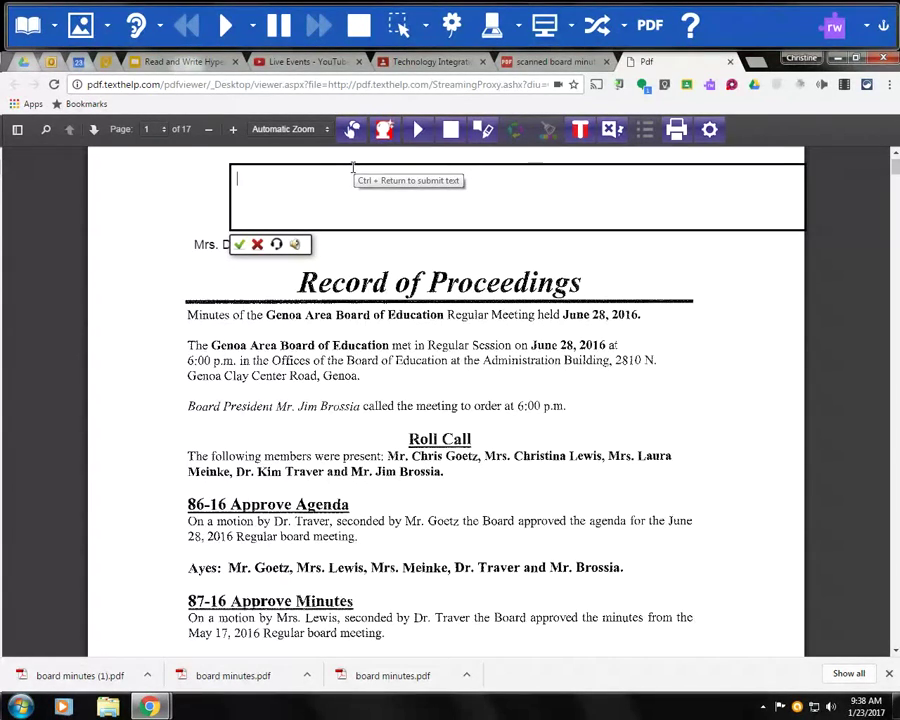
pyautogui.write('To')
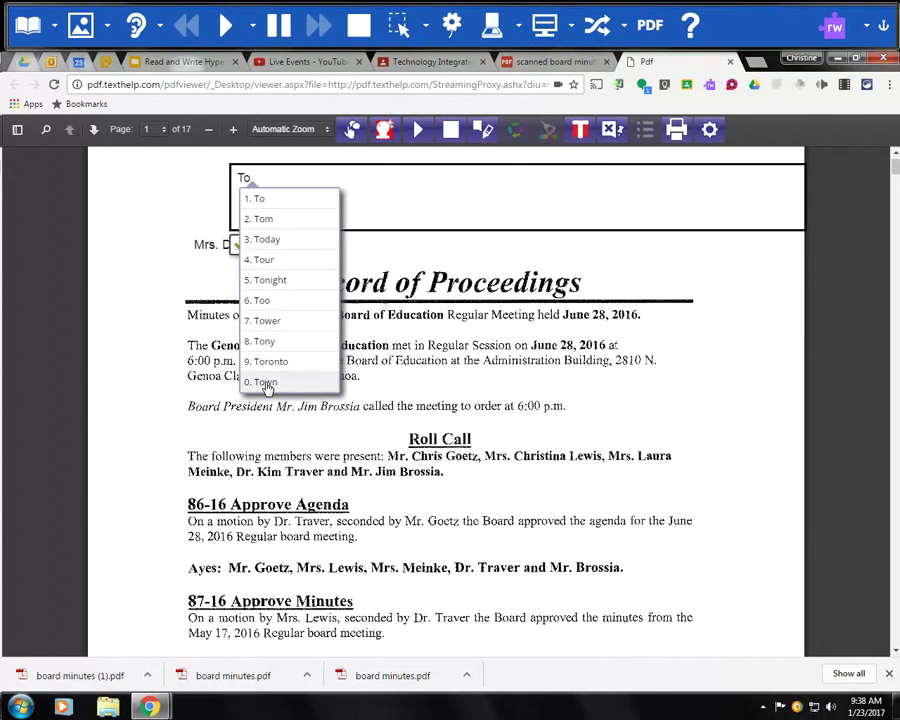
pyautogui.click(268, 244)
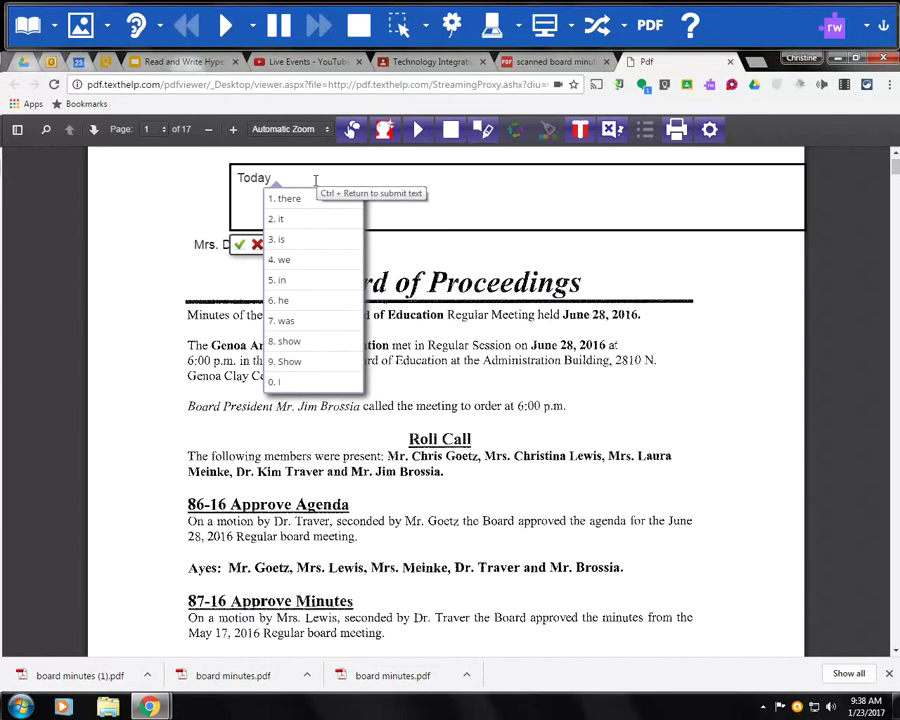
pyautogui.click(302, 242)
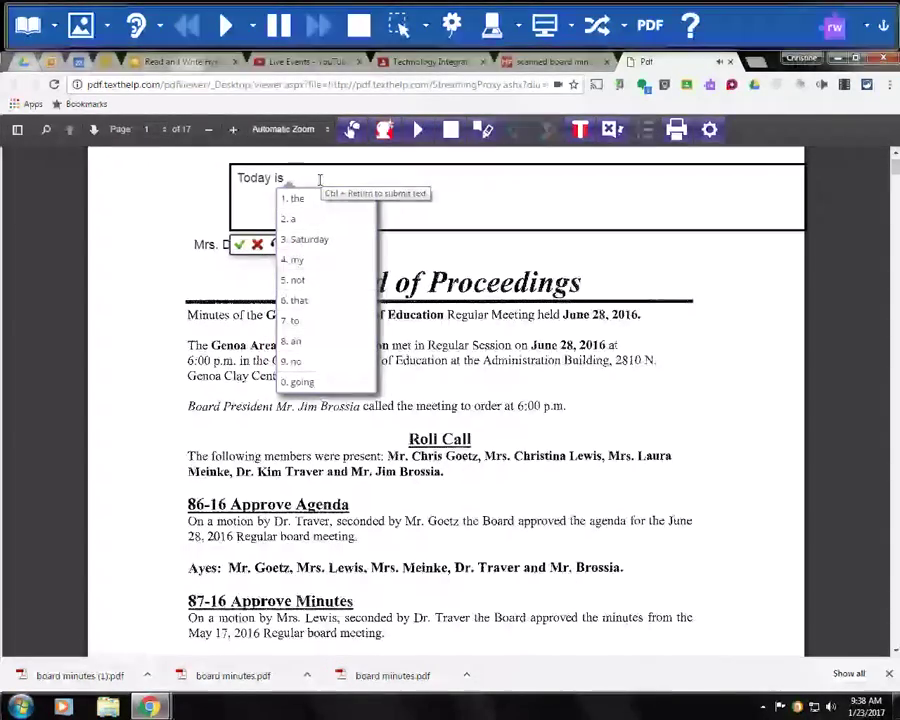
pyautogui.write('Mo')
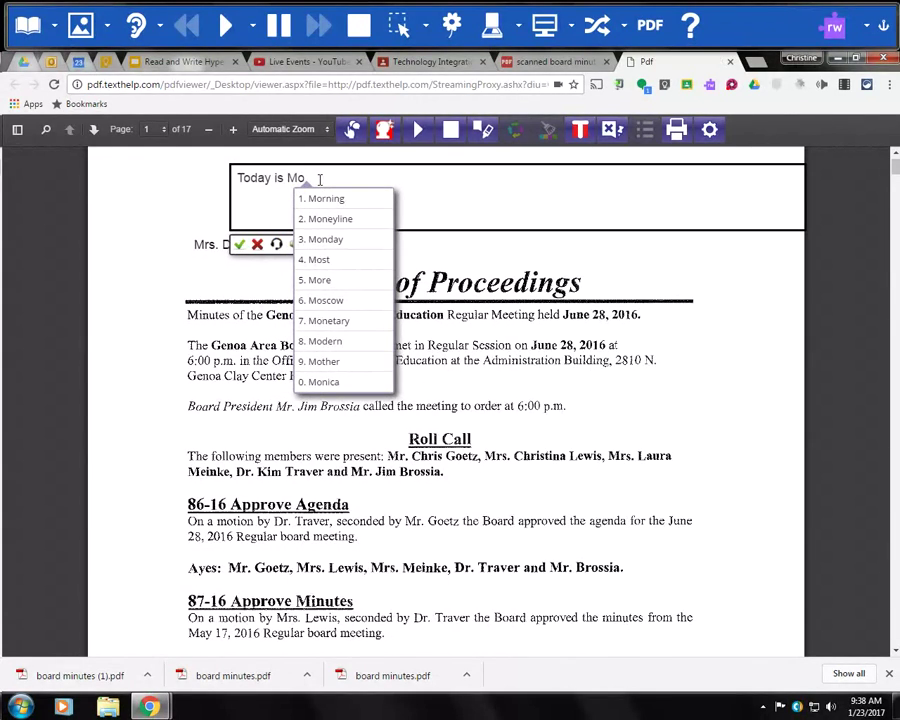
pyautogui.click(310, 240)
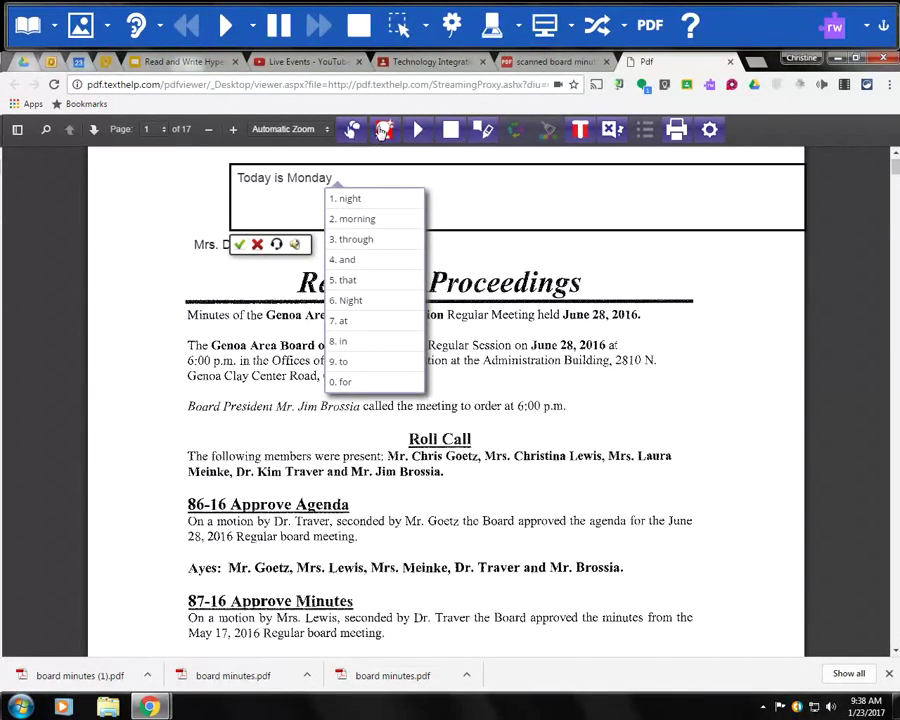
# Turn off word prediction, finish the note as "Today is Monday." and move it to the right, above the heading.
pyautogui.click(385, 131)
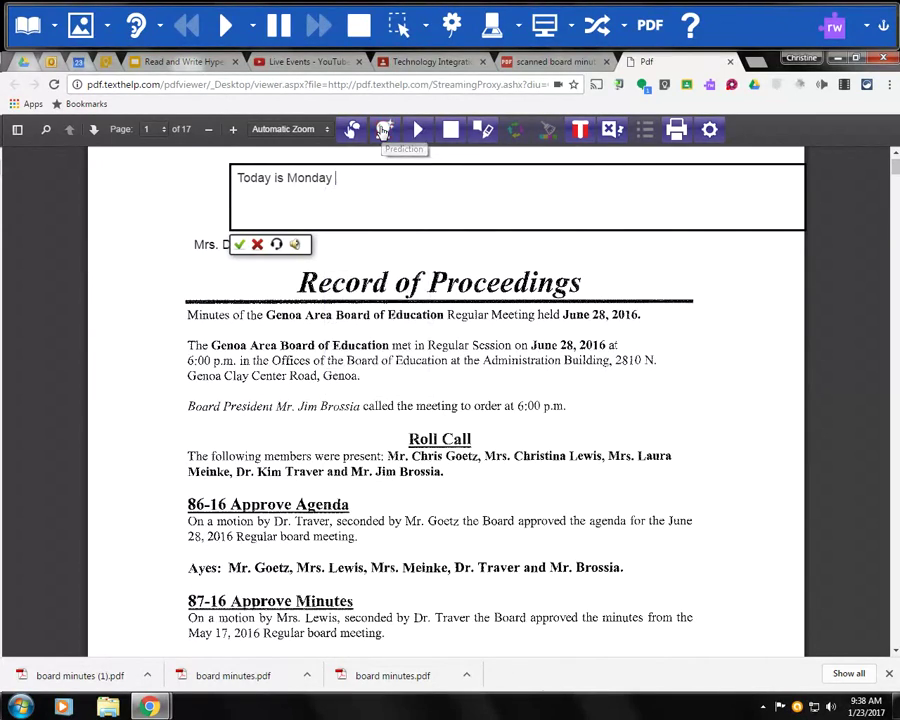
pyautogui.write('.')
pyautogui.click(239, 244)
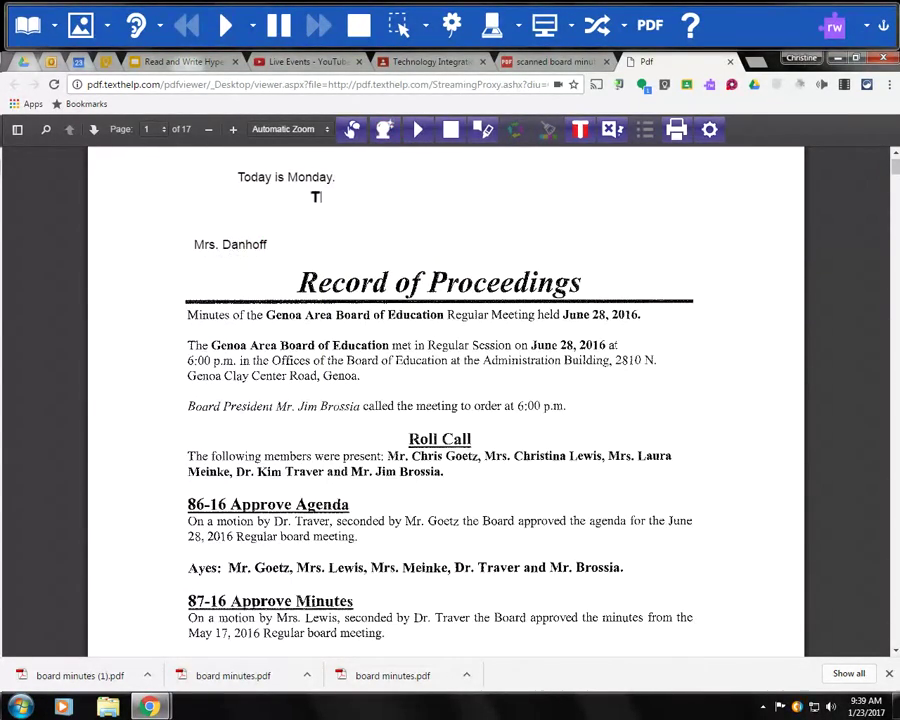
pyautogui.moveTo(316, 178)
pyautogui.mouseDown()
pyautogui.moveTo(672, 414)
pyautogui.moveTo(822, 370)
pyautogui.moveTo(569, 209)
pyautogui.moveTo(514, 223)
pyautogui.mouseUp()
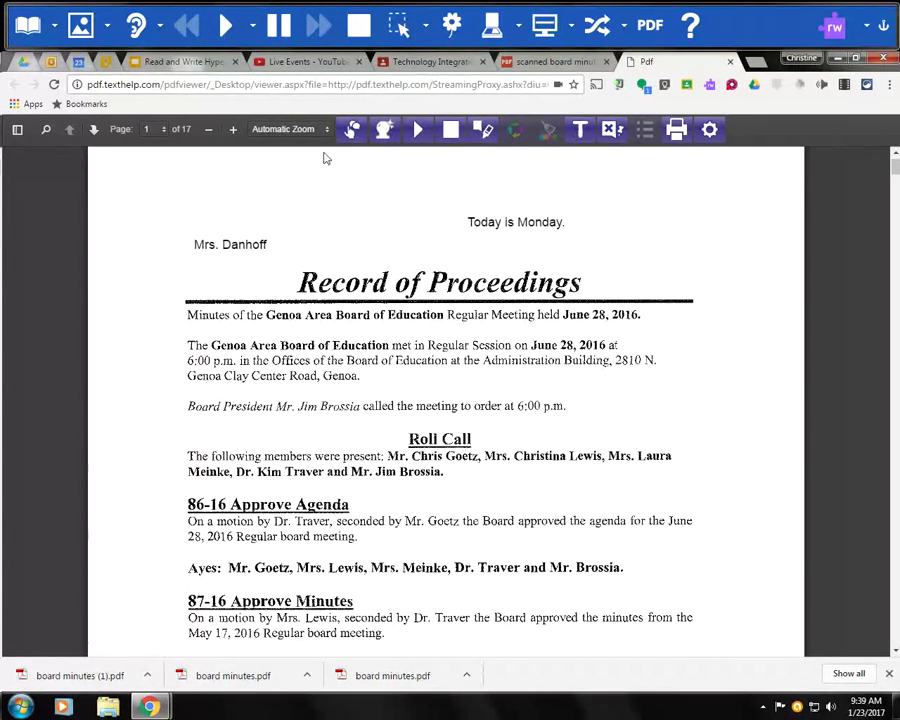
# Look up "Approve" from the 86-16 heading in the dictionary, have its first definition read aloud, and close the definitions.
pyautogui.moveTo(187, 315); pyautogui.dragTo(640, 315)
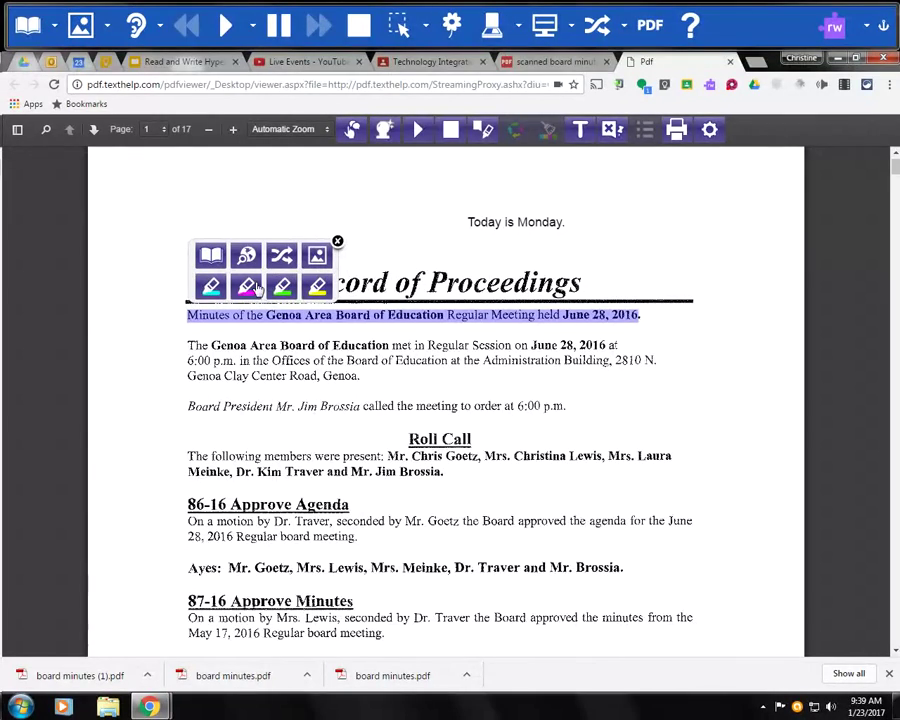
pyautogui.moveTo(231, 505); pyautogui.dragTo(291, 505)
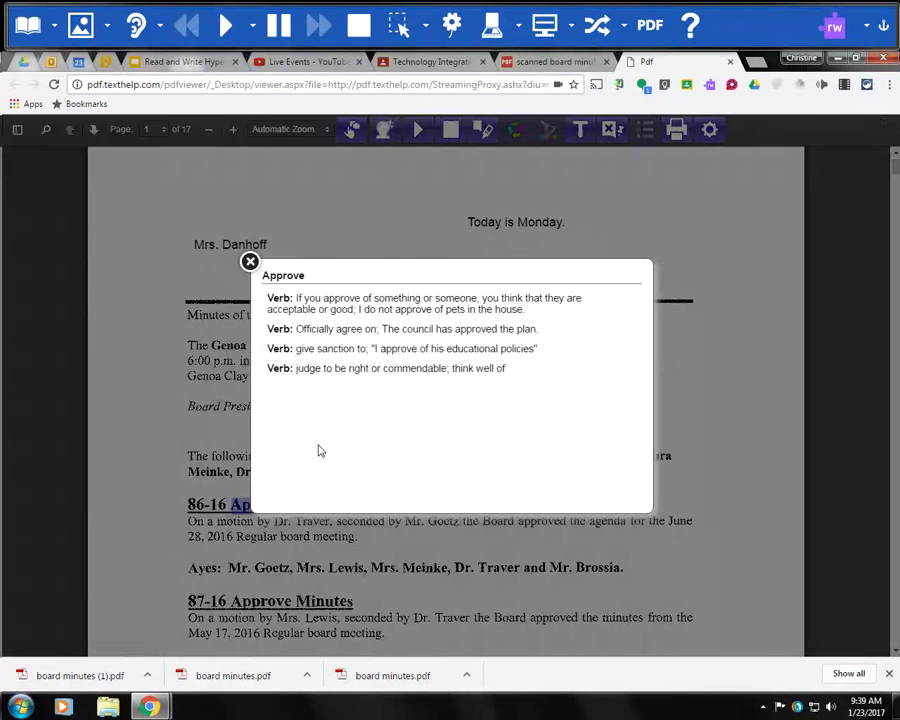
pyautogui.click(313, 448)
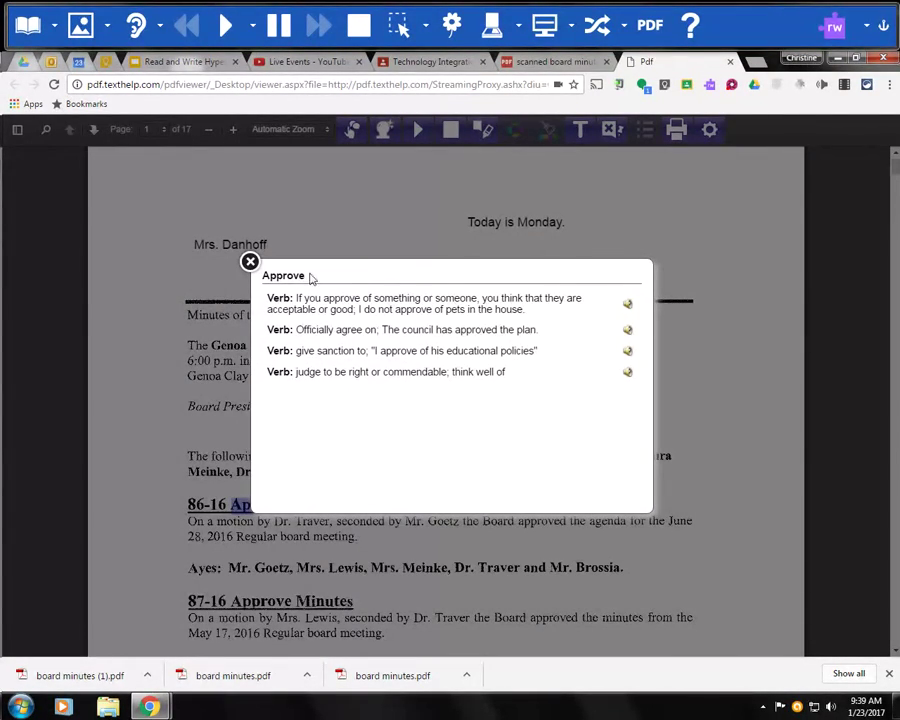
pyautogui.click(627, 306)
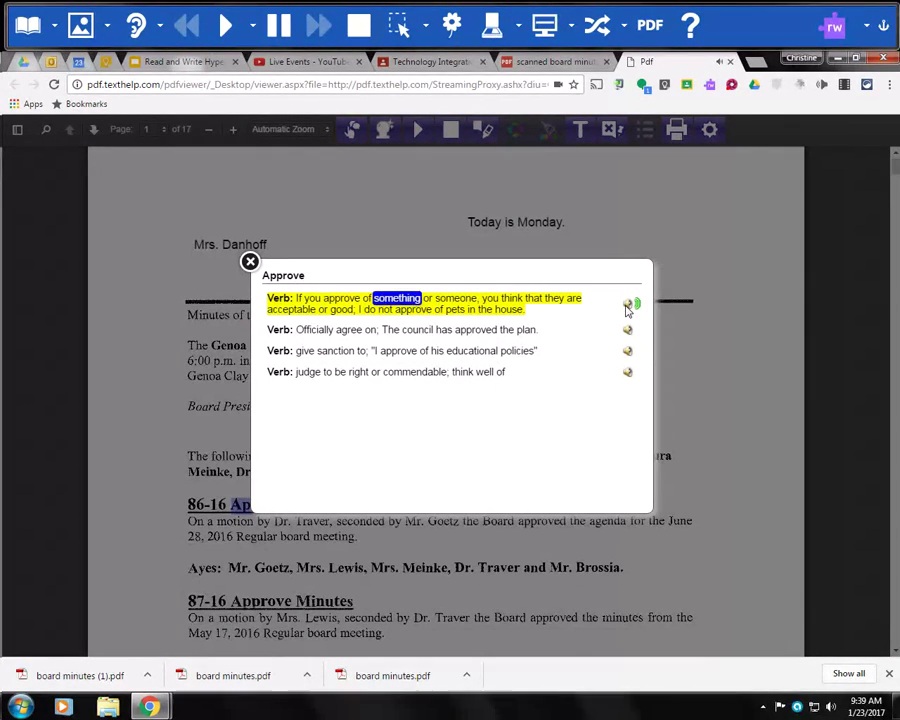
pyautogui.click(627, 307)
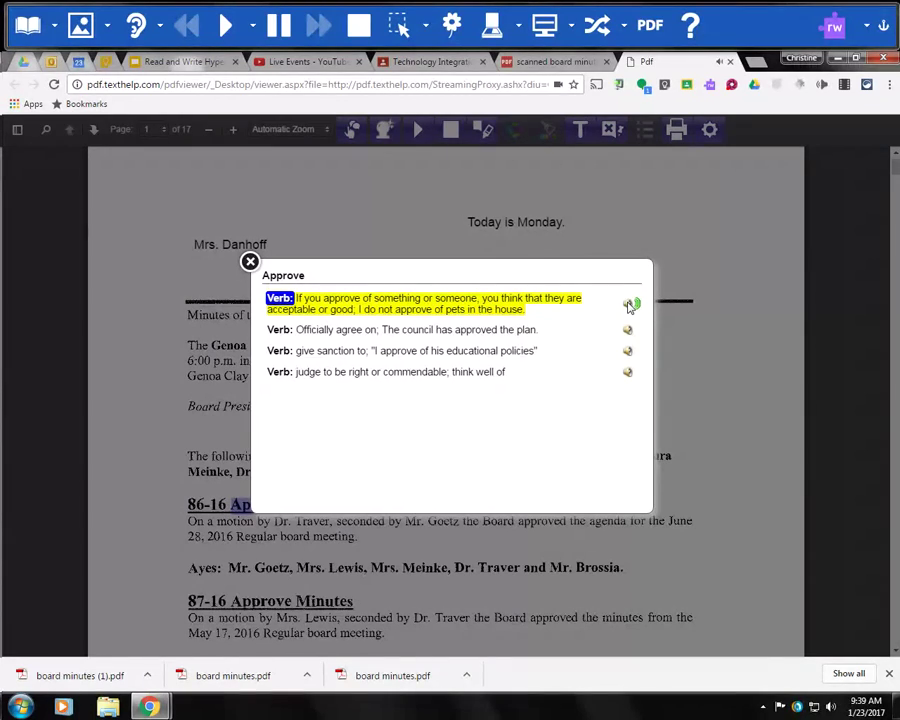
pyautogui.click(250, 263)
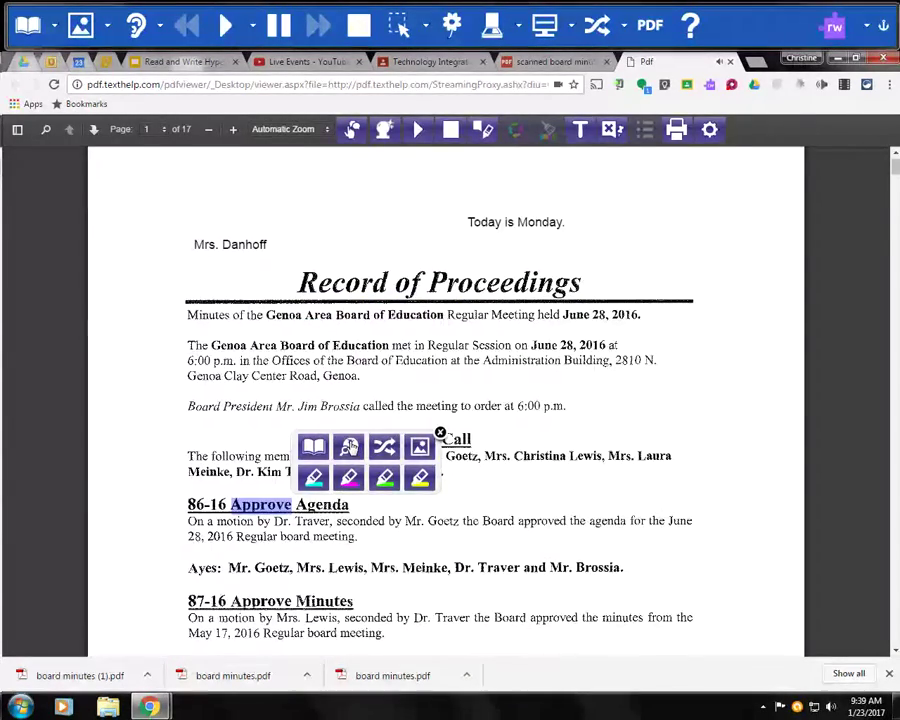
# Search the web for the selected word "Approve" from the selection tools.
pyautogui.click(350, 447)
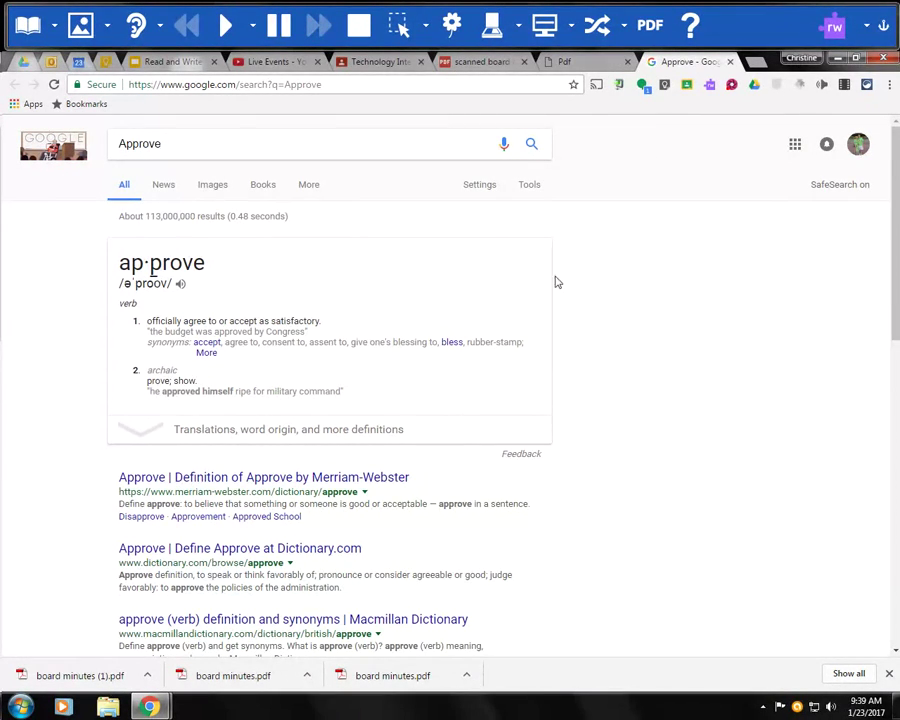
# Close the web search results, then view the Spanish translation and picture dictionary symbols for "Approve" from the selection tools.
pyautogui.click(730, 62)
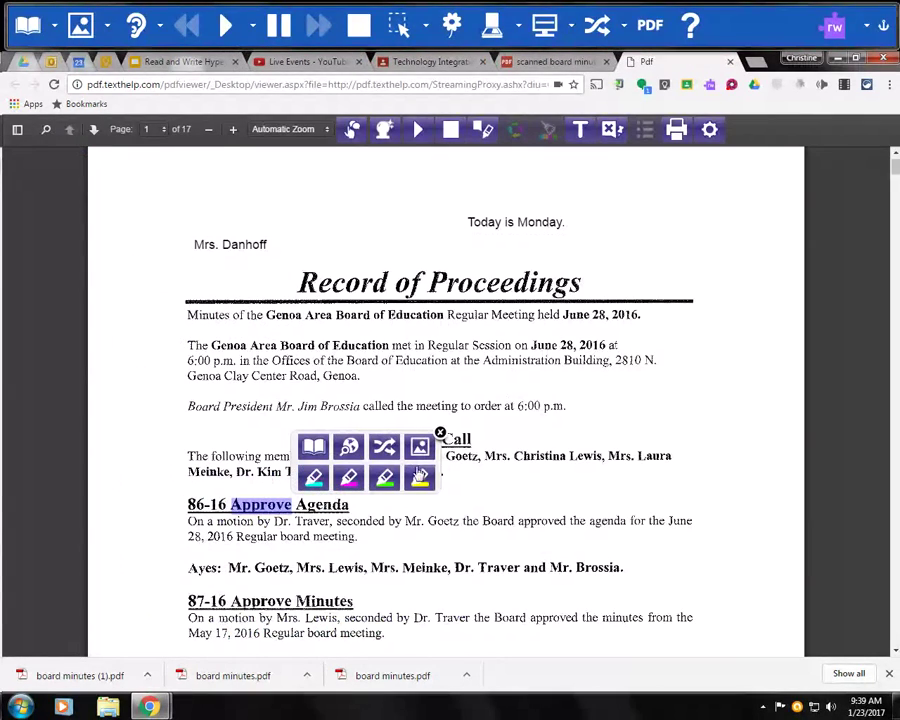
pyautogui.click(385, 450)
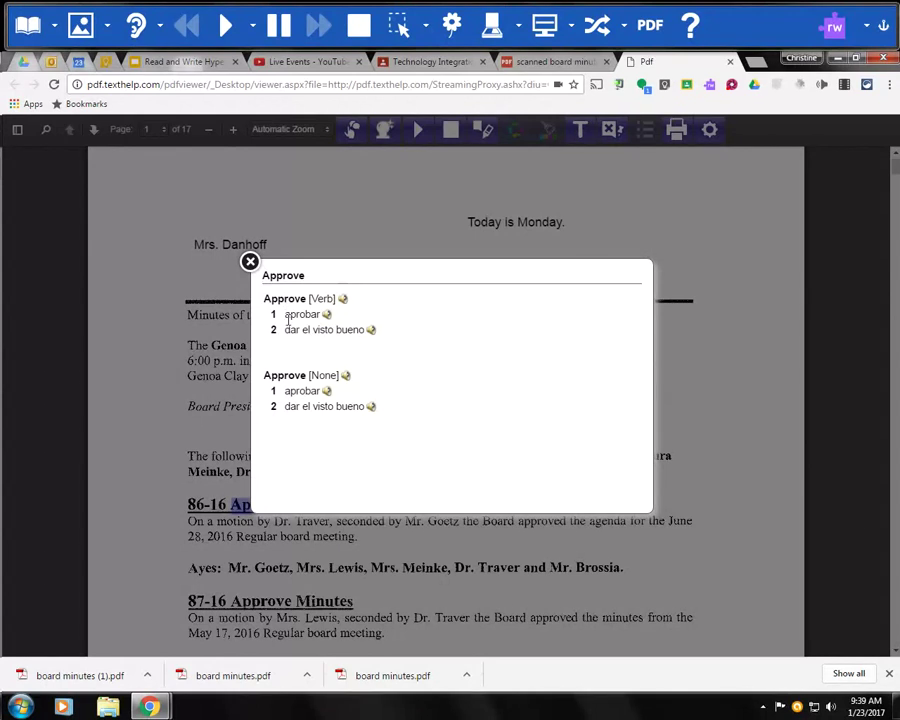
pyautogui.click(250, 262)
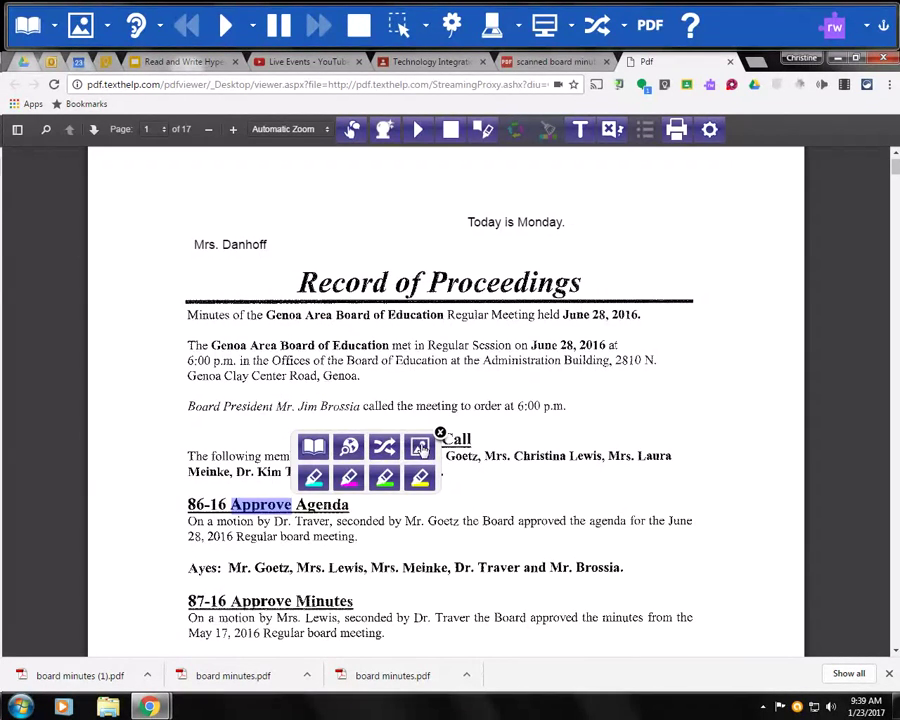
pyautogui.click(420, 448)
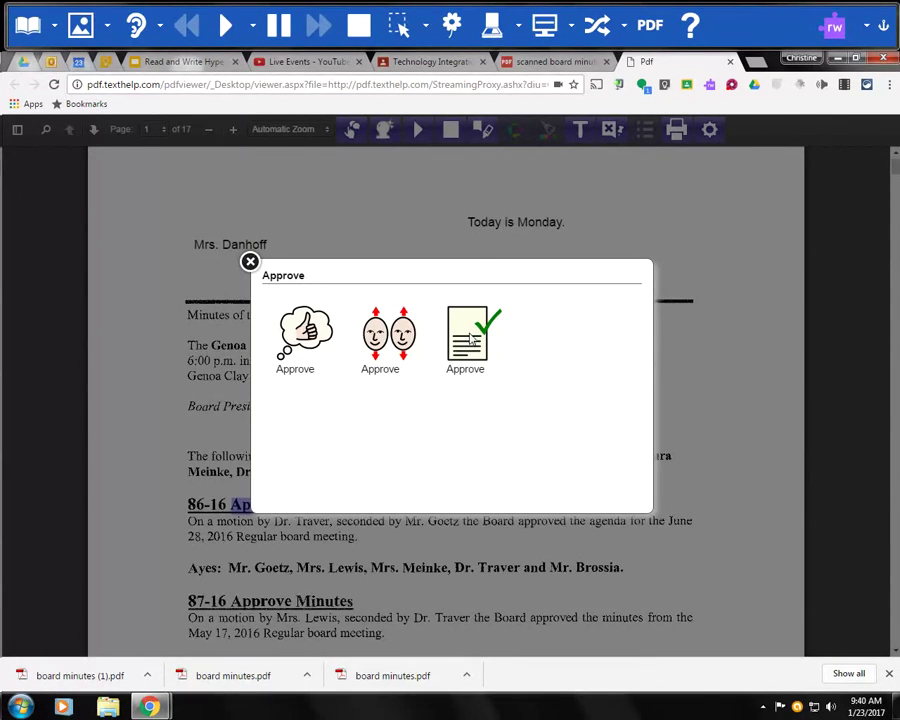
pyautogui.click(250, 264)
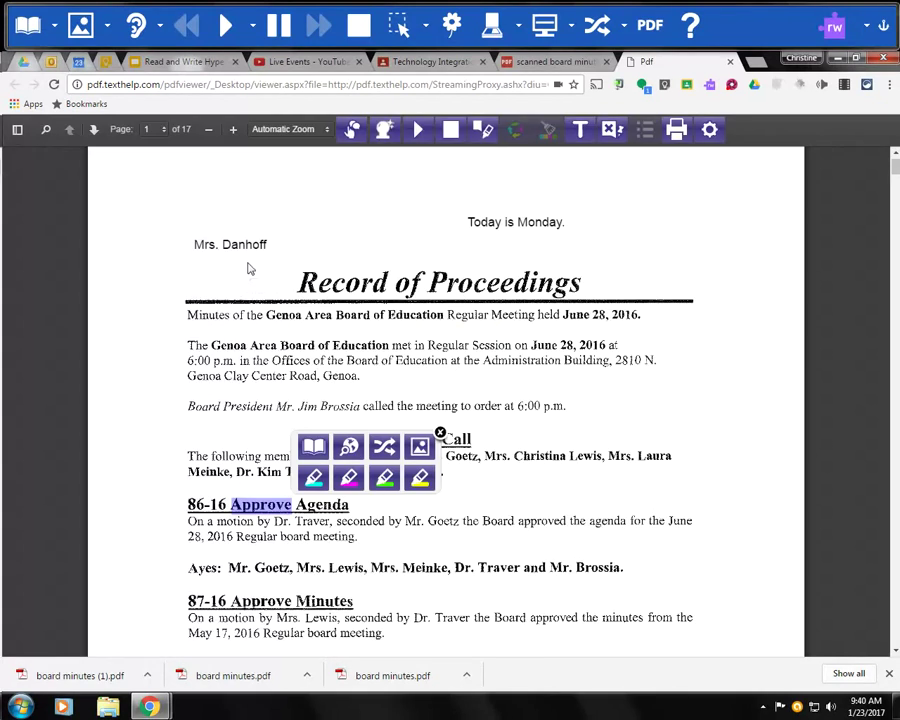
# Highlight "Approve" in the 86-16 heading blue, "Minutes" in the 87-16 heading pink, and "Call" in the Roll Call heading green.
pyautogui.click(311, 480)
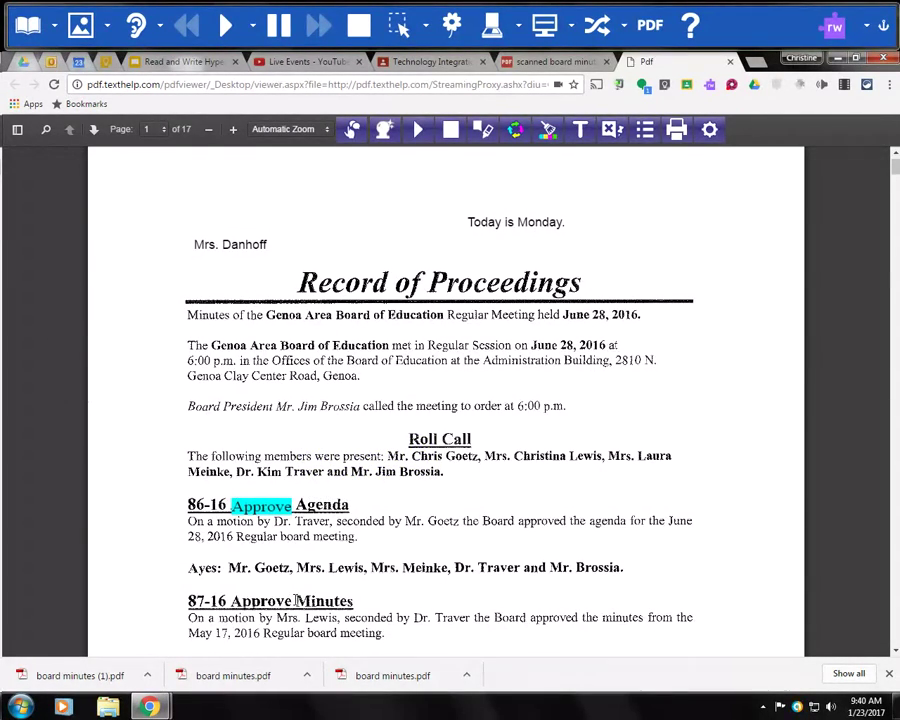
pyautogui.moveTo(296, 600); pyautogui.dragTo(350, 598)
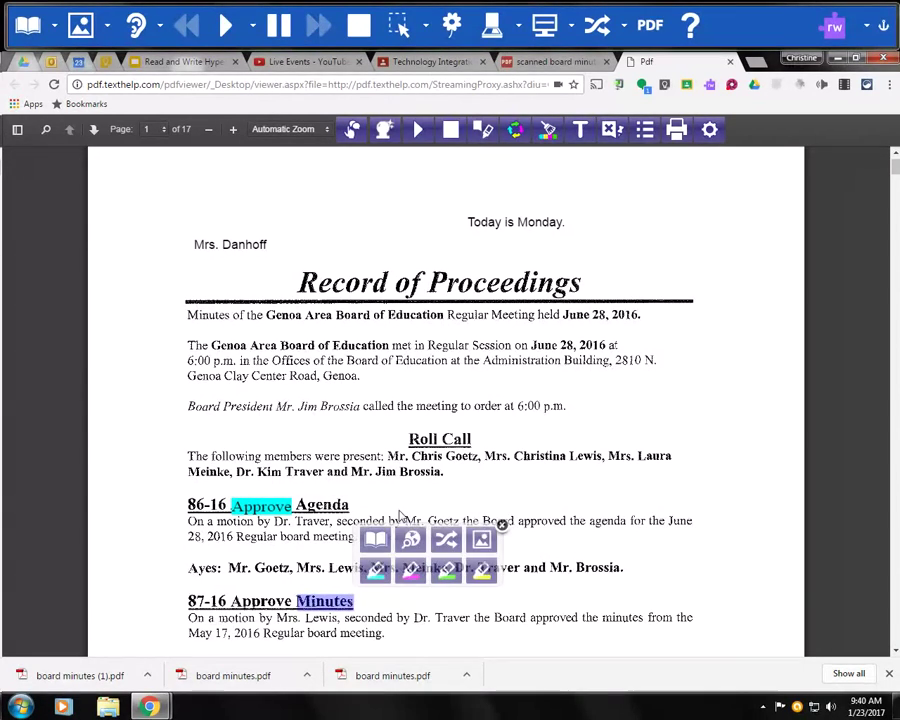
pyautogui.click(414, 568)
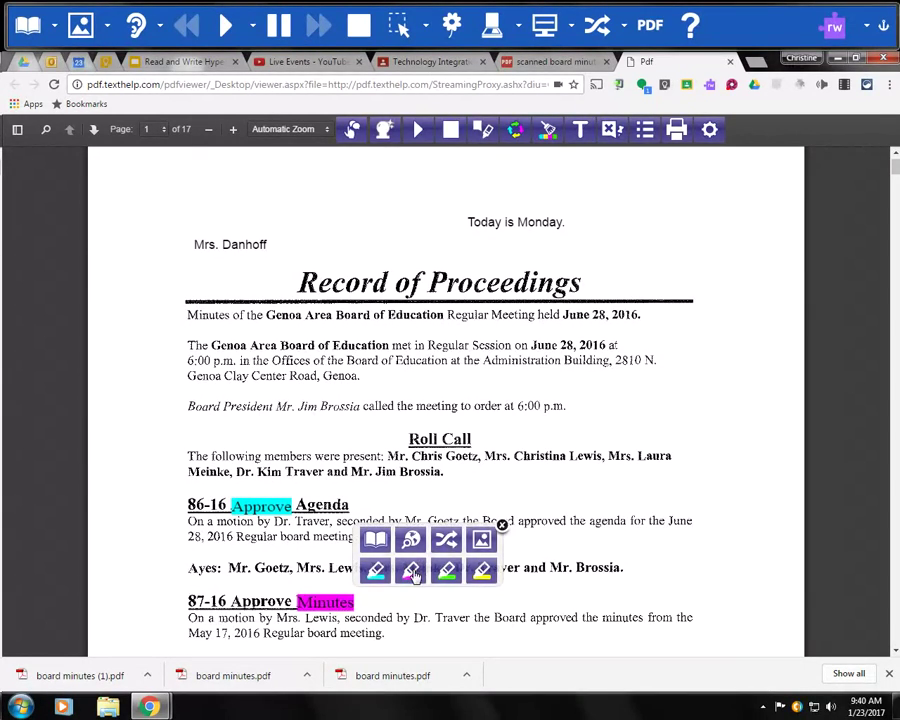
pyautogui.doubleClick(456, 439)
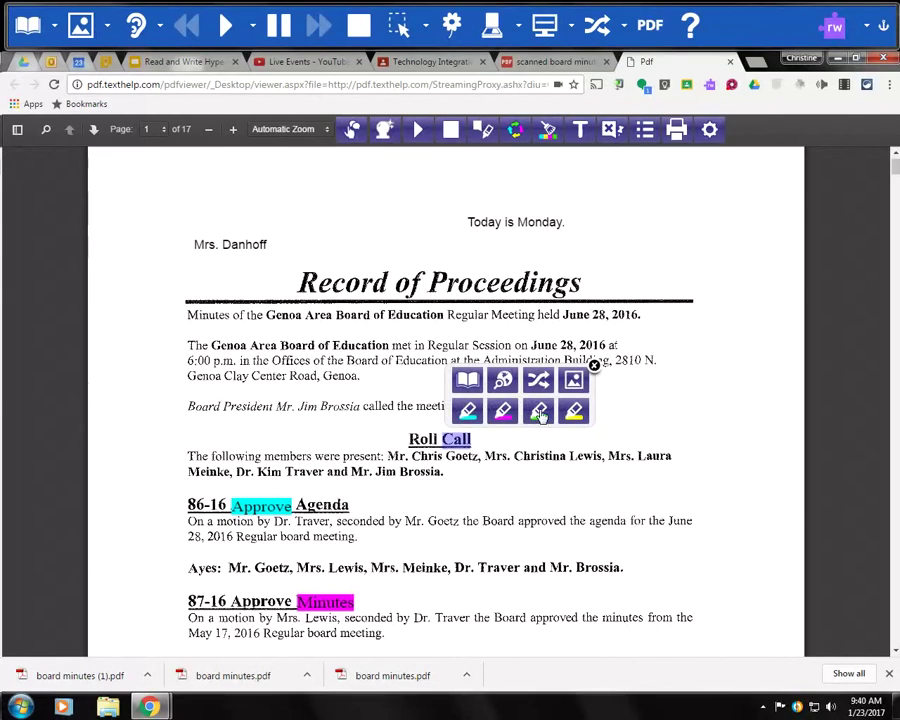
pyautogui.click(538, 410)
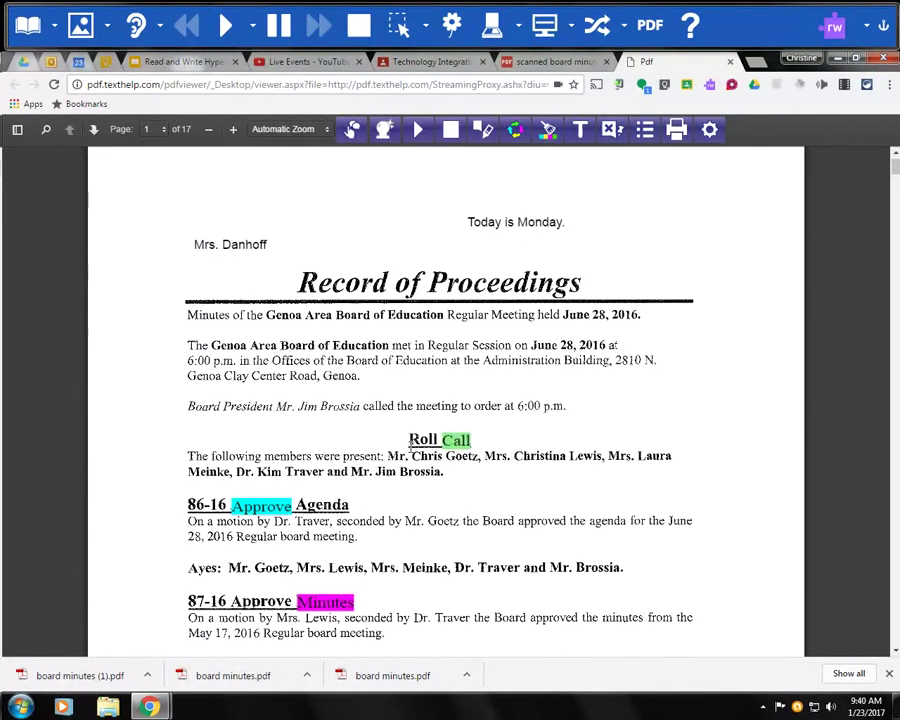
# Start collecting the highlights, naming the document "Sample highlights" and keeping the sort order by color.
pyautogui.click(516, 133)
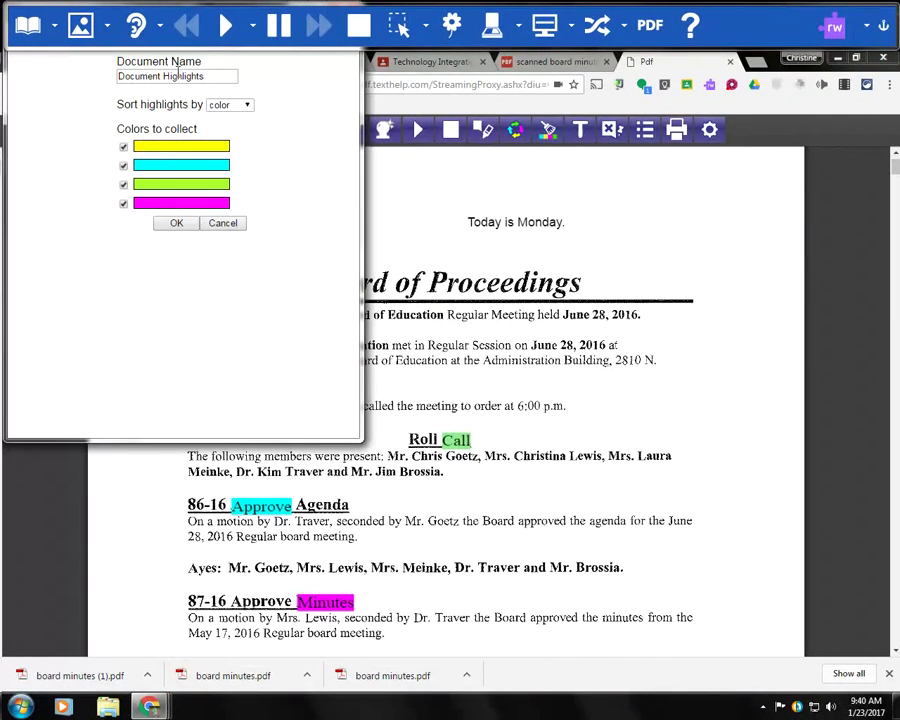
pyautogui.click(212, 75)
pyautogui.moveTo(212, 75); pyautogui.dragTo(92, 66)
pyautogui.write('Sample hi')
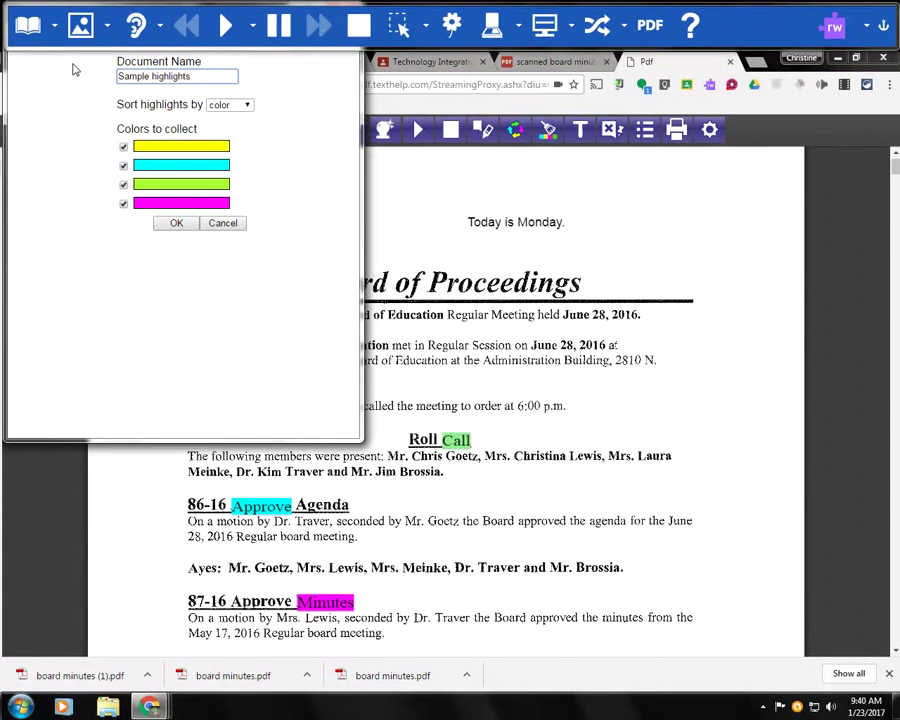
pyautogui.click(238, 106)
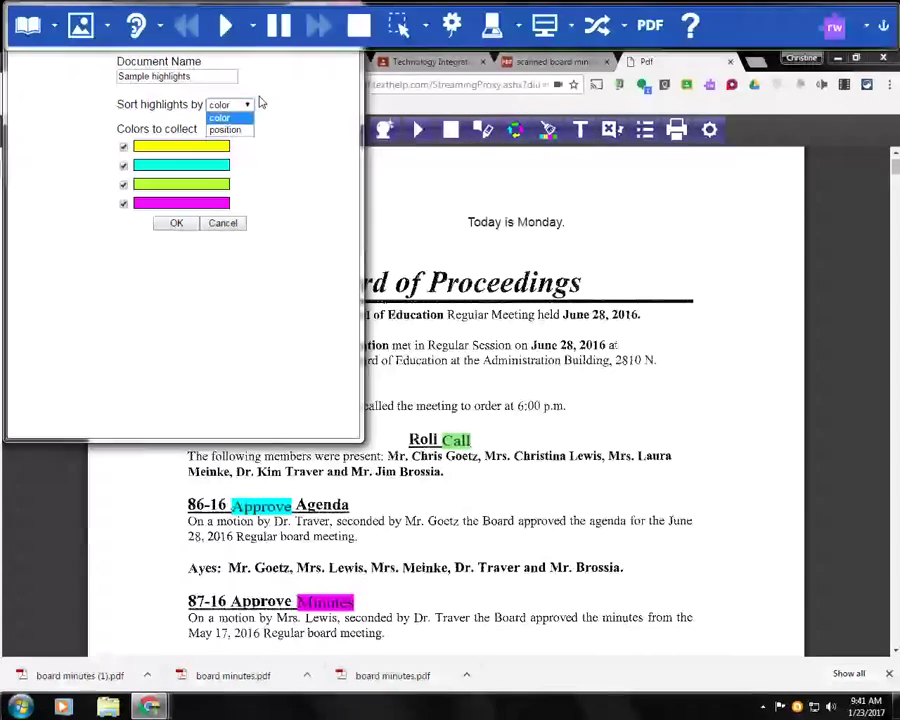
pyautogui.click(243, 106)
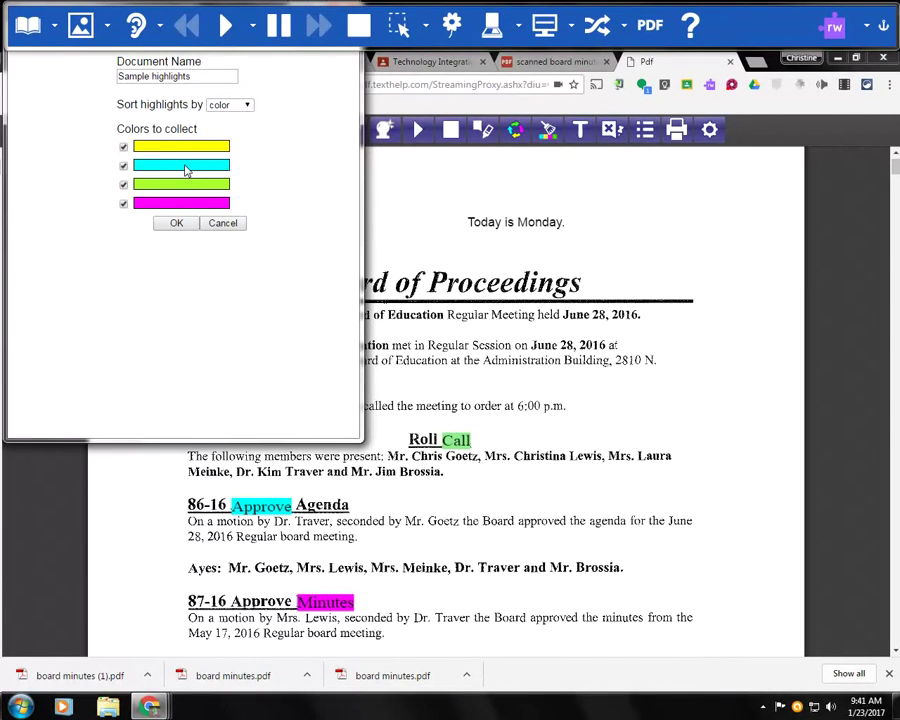
# Exclude yellow from the colors to collect, then generate the highlights document and open it in Google Docs.
pyautogui.click(123, 147)
pyautogui.click(181, 225)
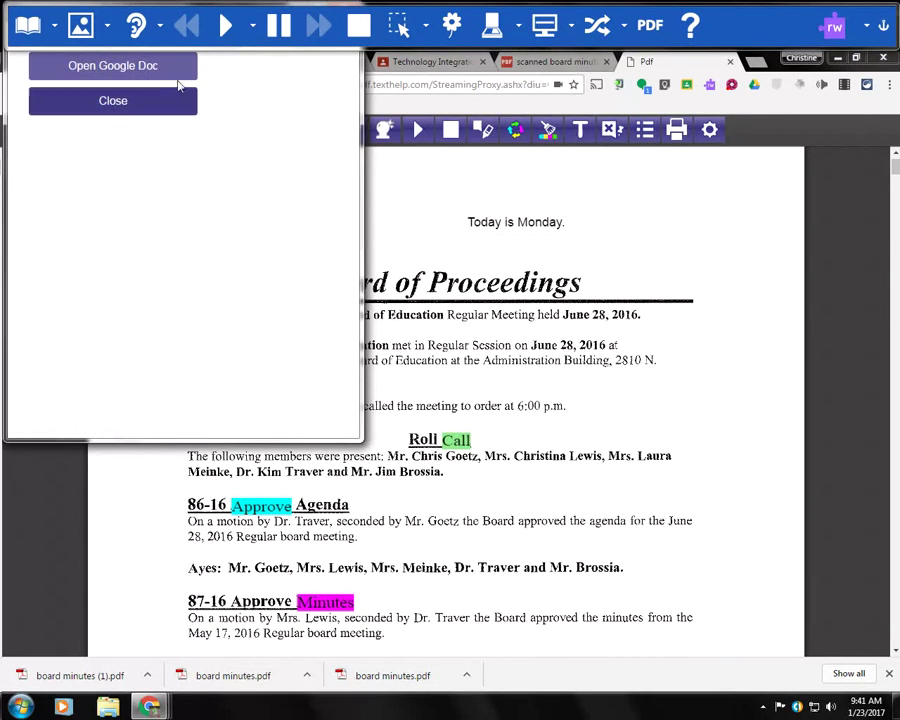
pyautogui.click(74, 66)
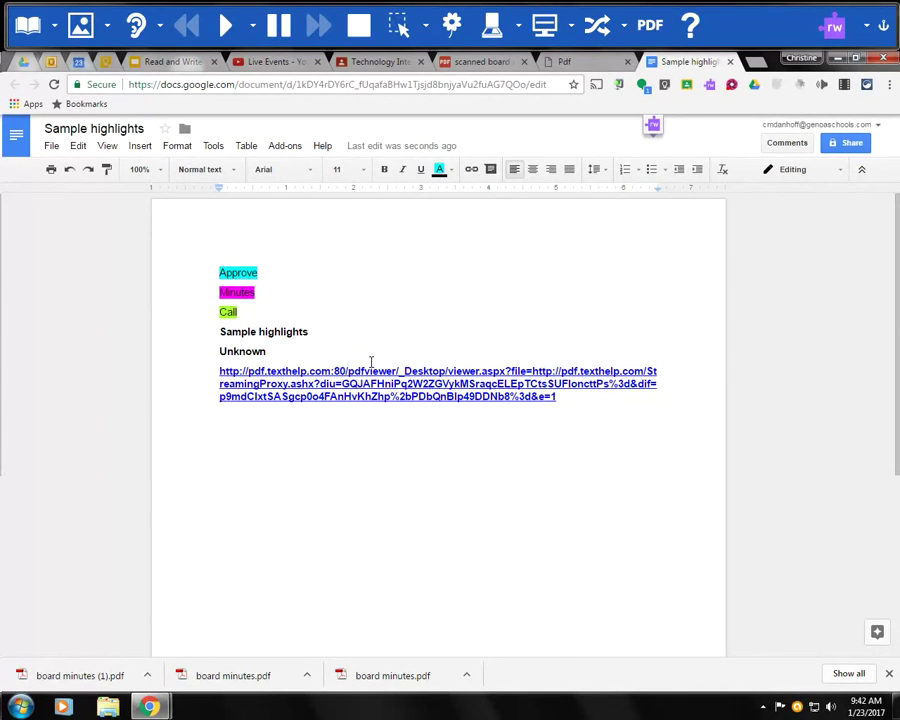
# Close the Sample highlights document and clear all highlights from the PDF.
pyautogui.click(730, 62)
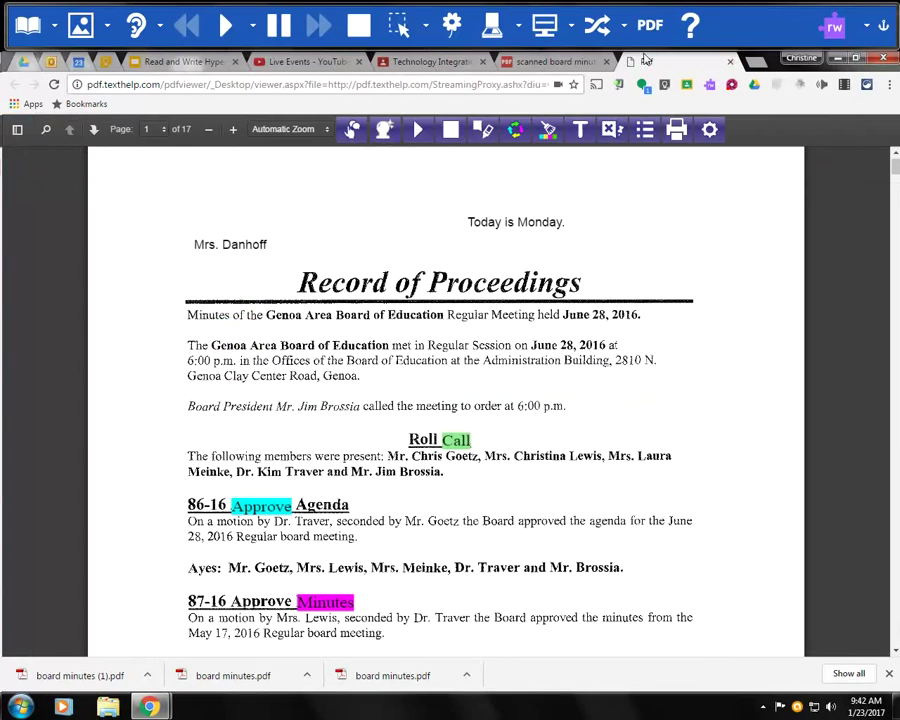
pyautogui.click(549, 133)
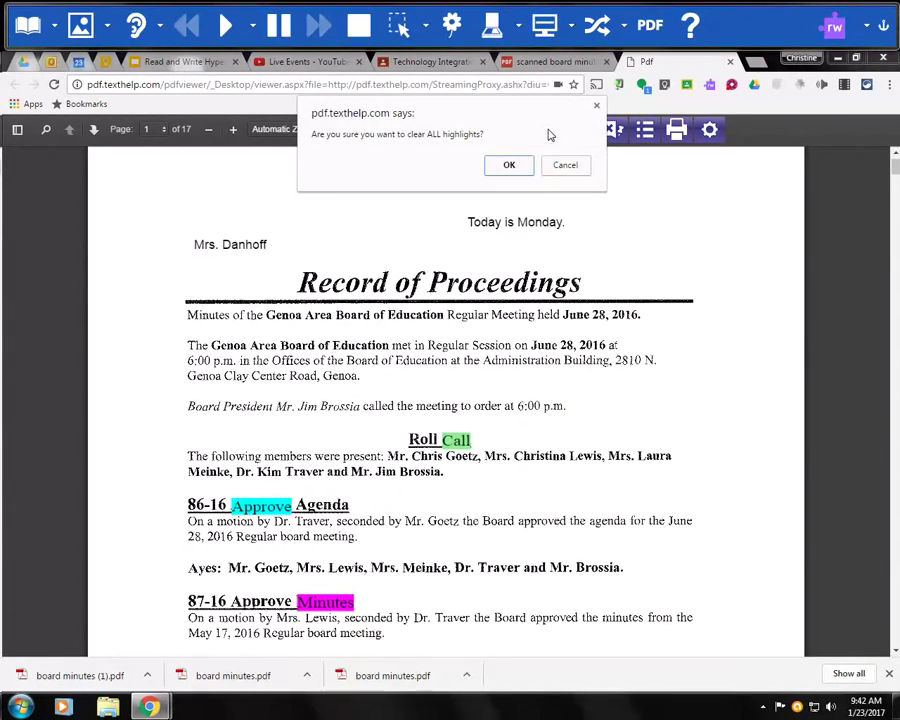
pyautogui.click(504, 168)
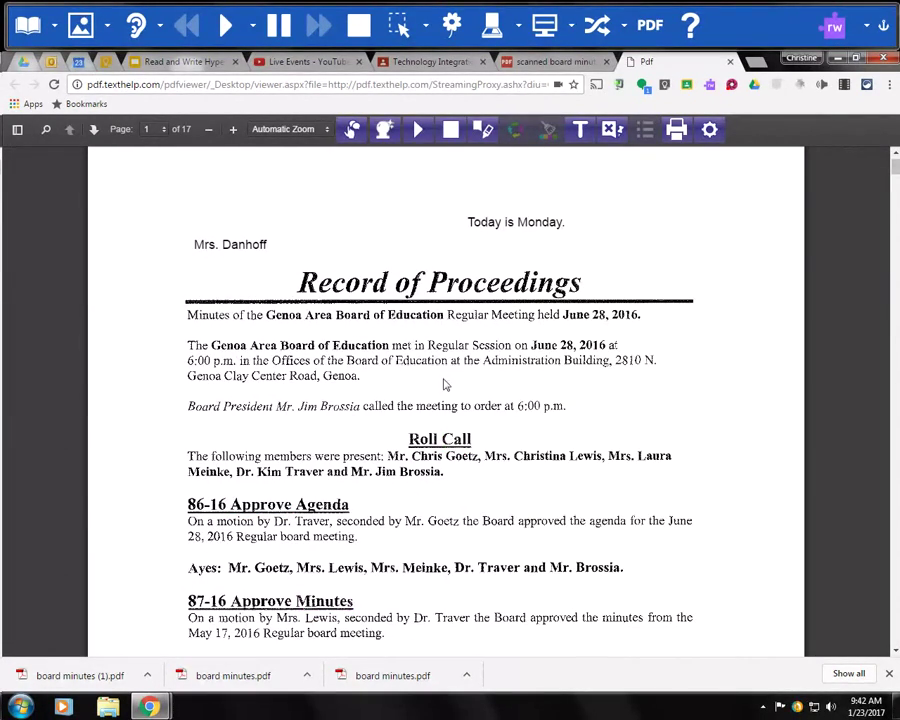
# Highlight "Education" in the second paragraph blue and "Agenda" in the 86-16 heading pink.
pyautogui.moveTo(331, 345); pyautogui.dragTo(388, 347)
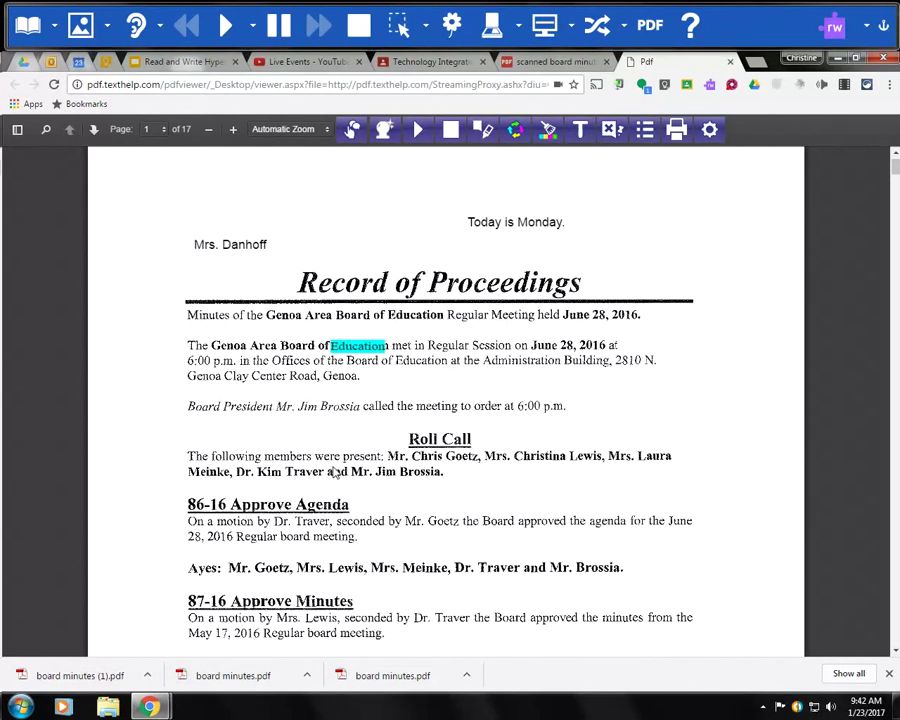
pyautogui.moveTo(296, 504); pyautogui.dragTo(350, 505)
pyautogui.click(405, 475)
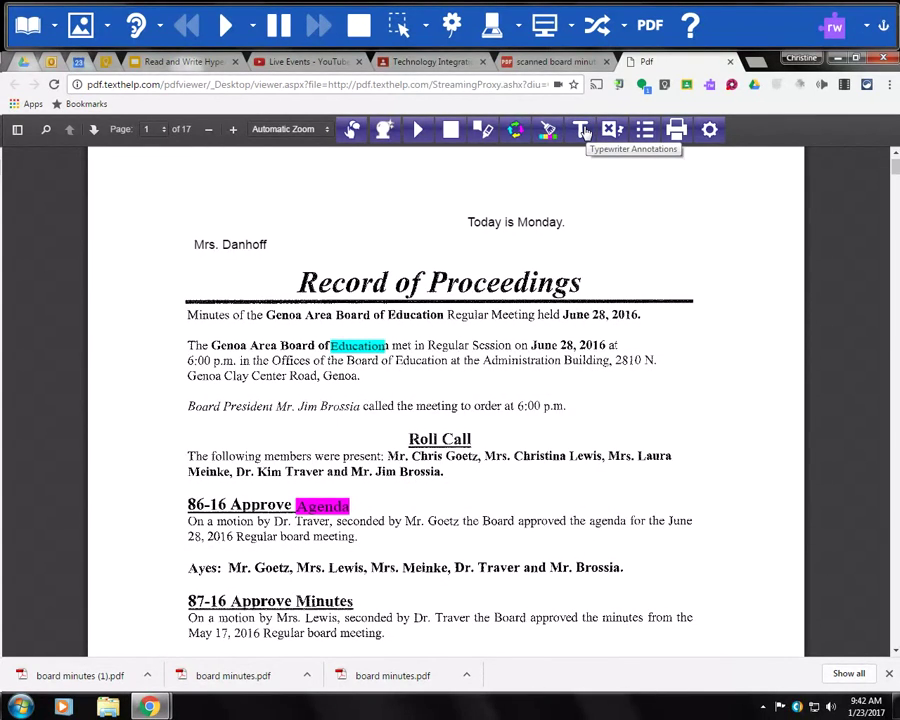
# Add a pushpin annotation reading "Great Job!" near the page's upper-right corner and close its note.
pyautogui.click(615, 132)
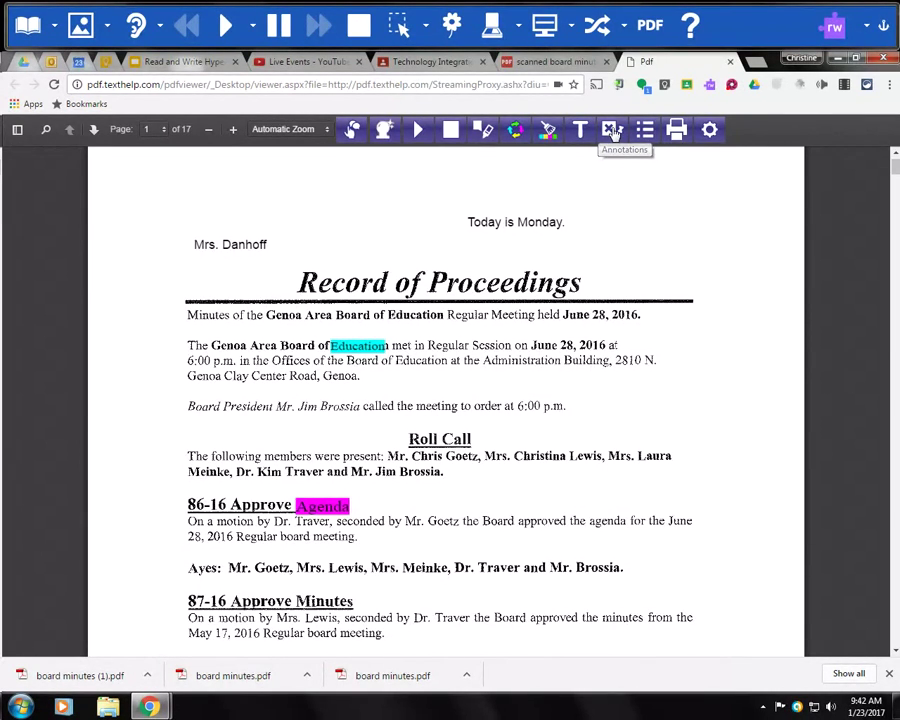
pyautogui.click(720, 203)
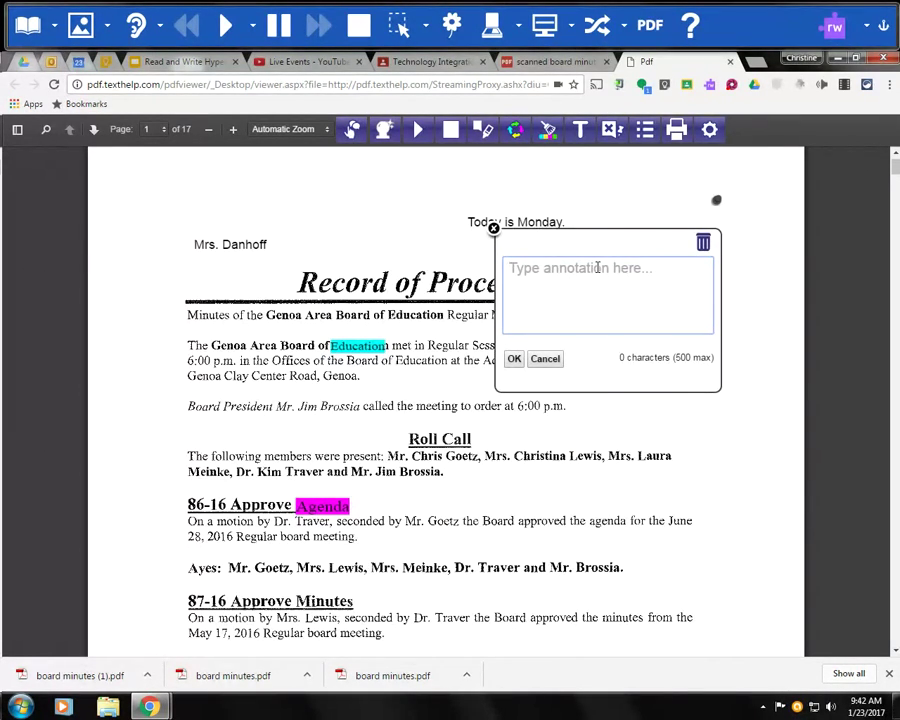
pyautogui.write('Great Job!')
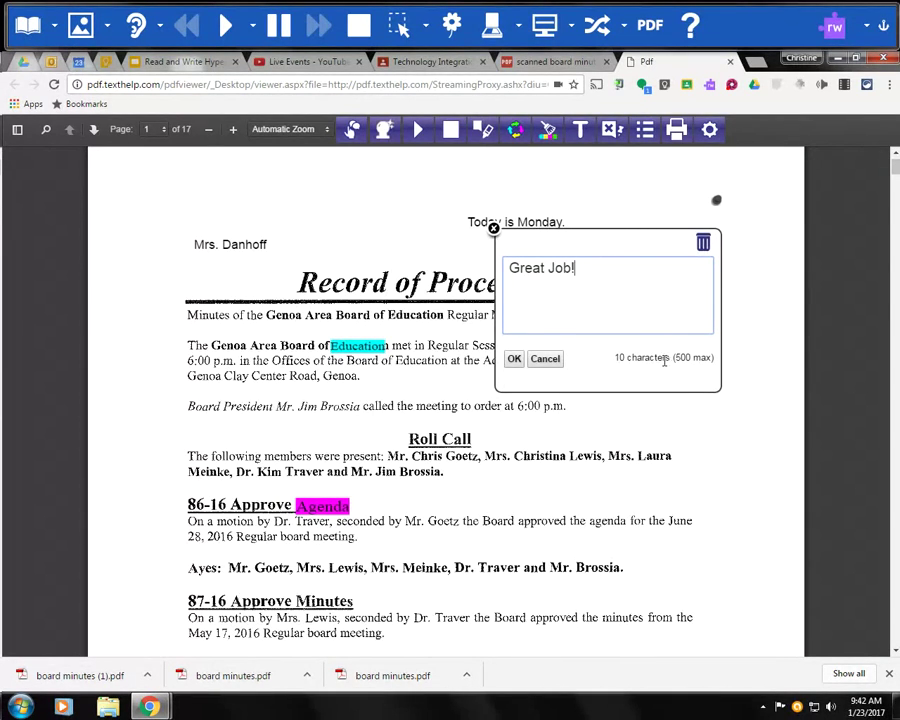
pyautogui.click(514, 358)
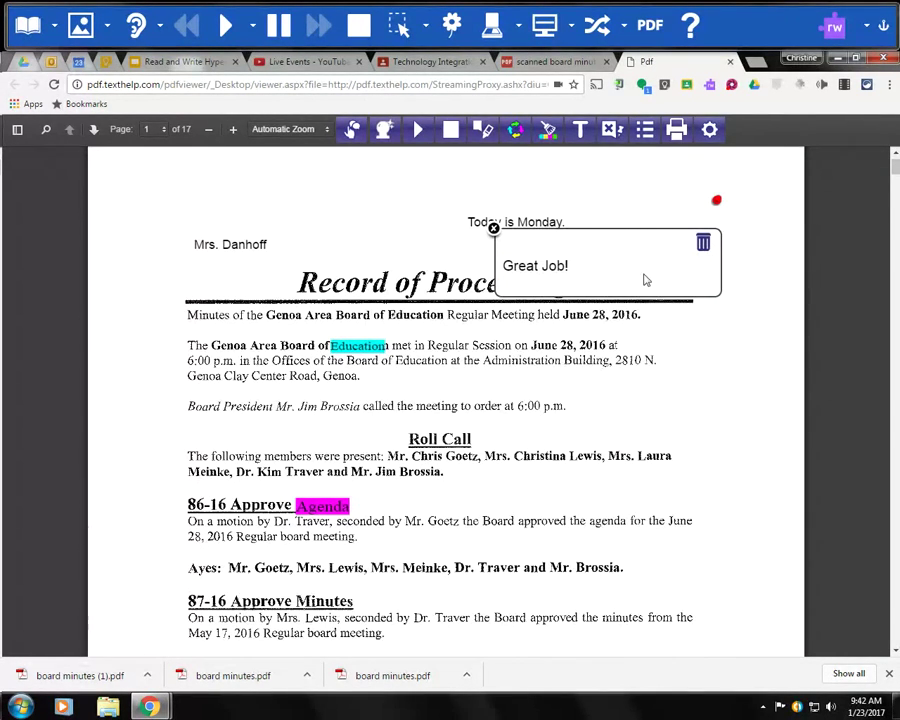
pyautogui.click(493, 230)
# Move the "Great Job!" annotation closer to the page's upper-right corner, then reopen its note and close it.
pyautogui.moveTo(717, 201); pyautogui.dragTo(742, 186)
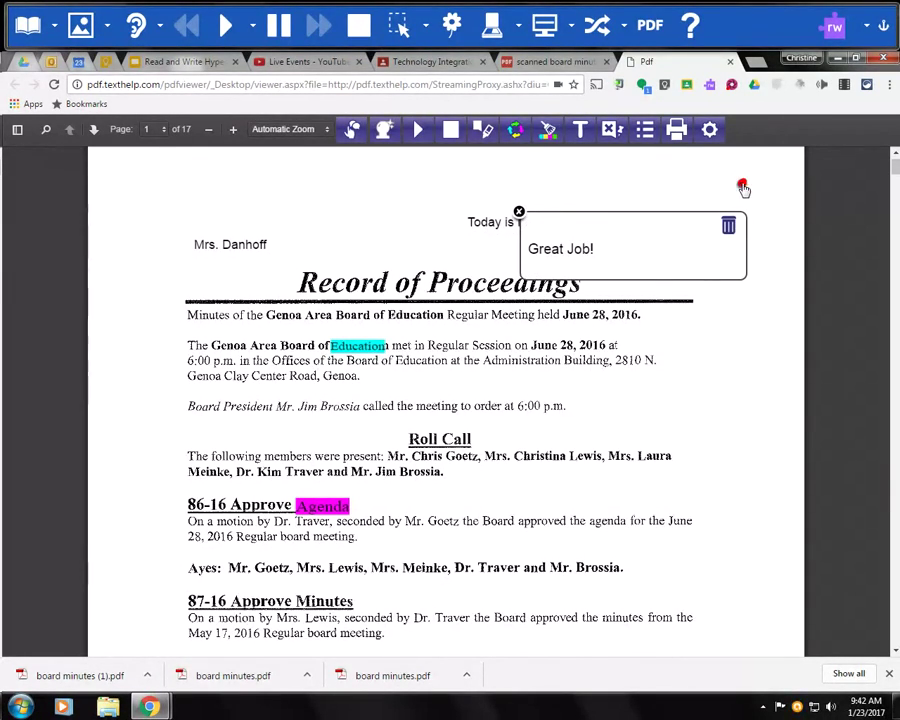
pyautogui.click(519, 213)
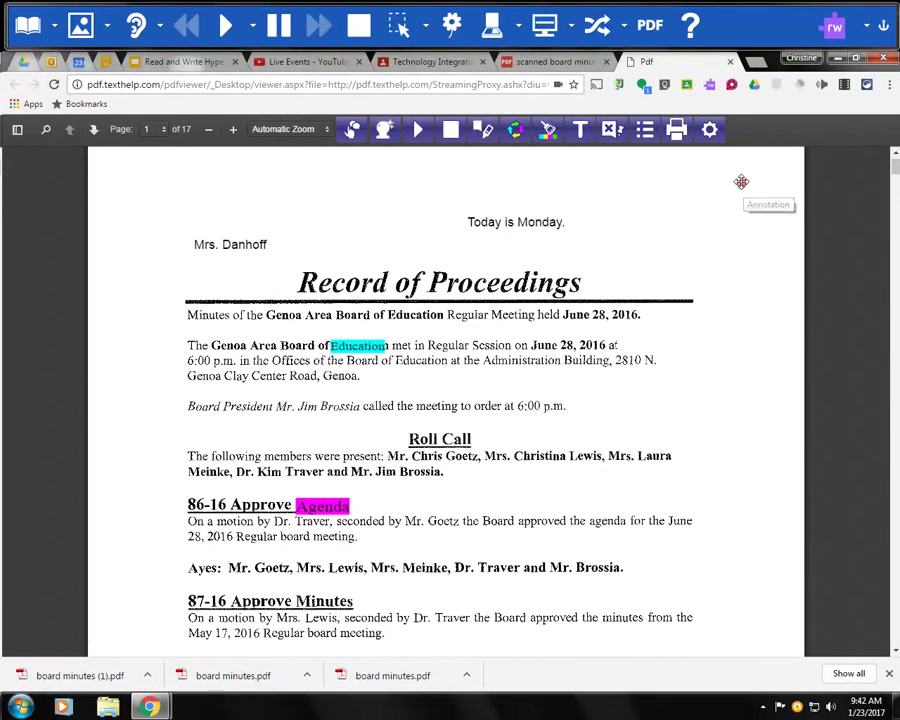
pyautogui.click(743, 187)
pyautogui.click(519, 214)
# Build a vocabulary list from the highlighted words and open it in Google Docs.
pyautogui.click(645, 133)
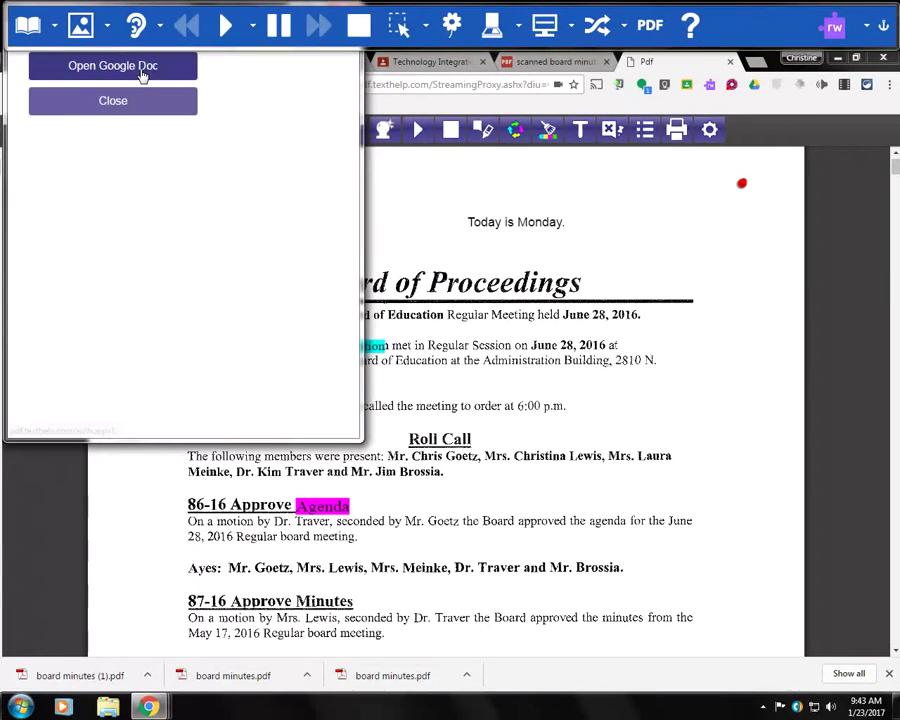
pyautogui.click(200, 66)
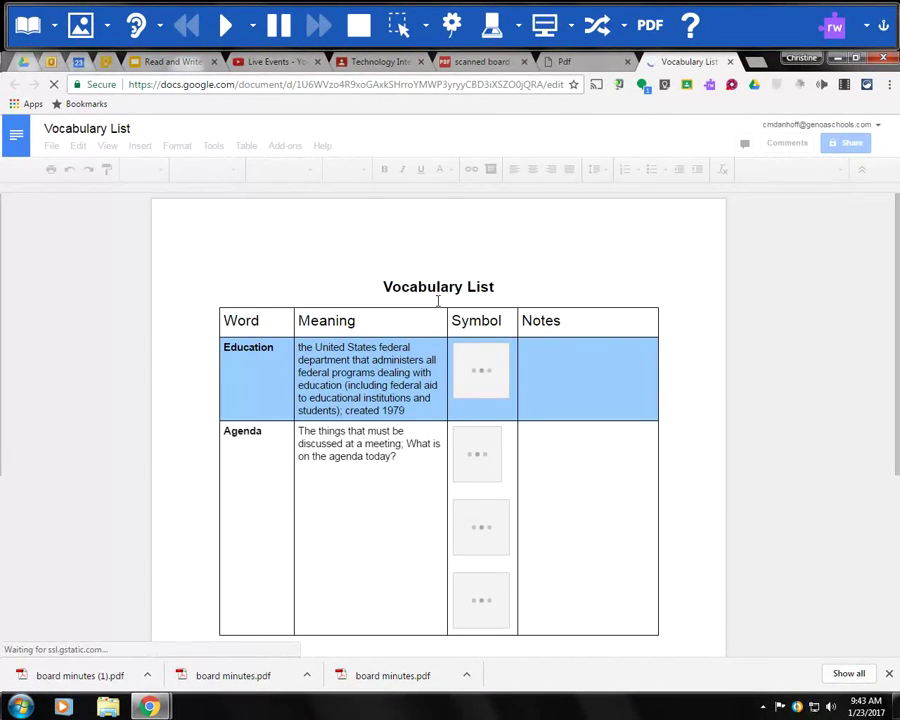
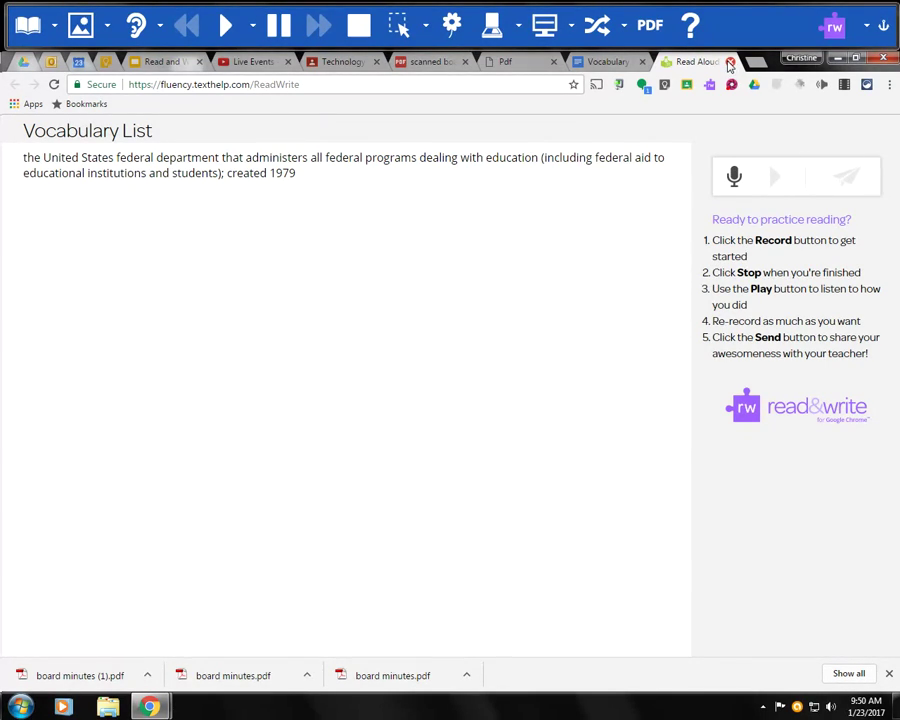
# Close the reading practice page and collapse the Read&Write toolbar in the Vocabulary List document.
pyautogui.click(730, 62)
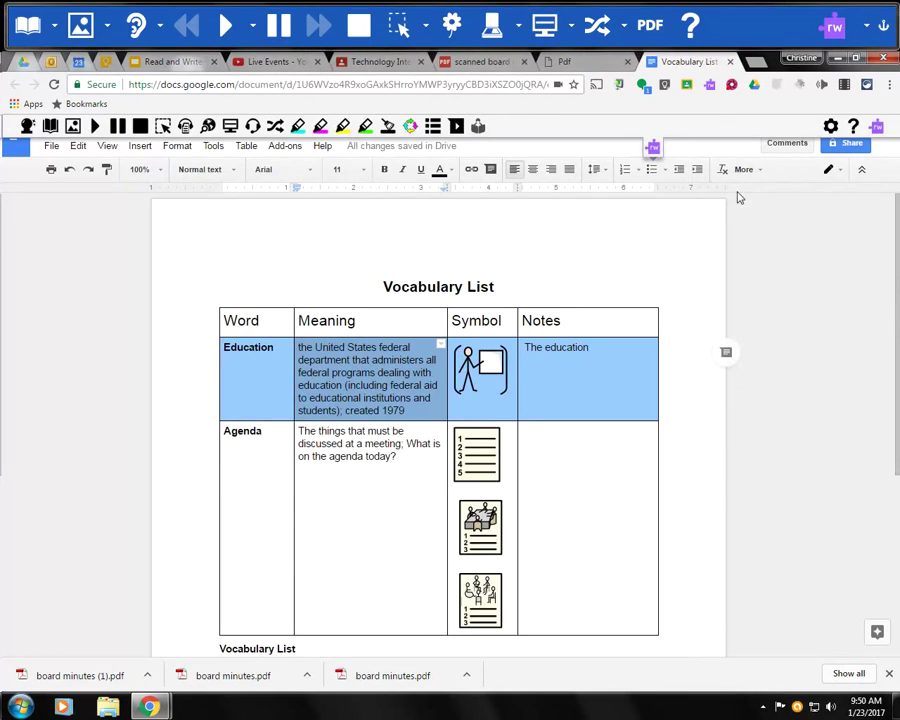
pyautogui.click(655, 155)
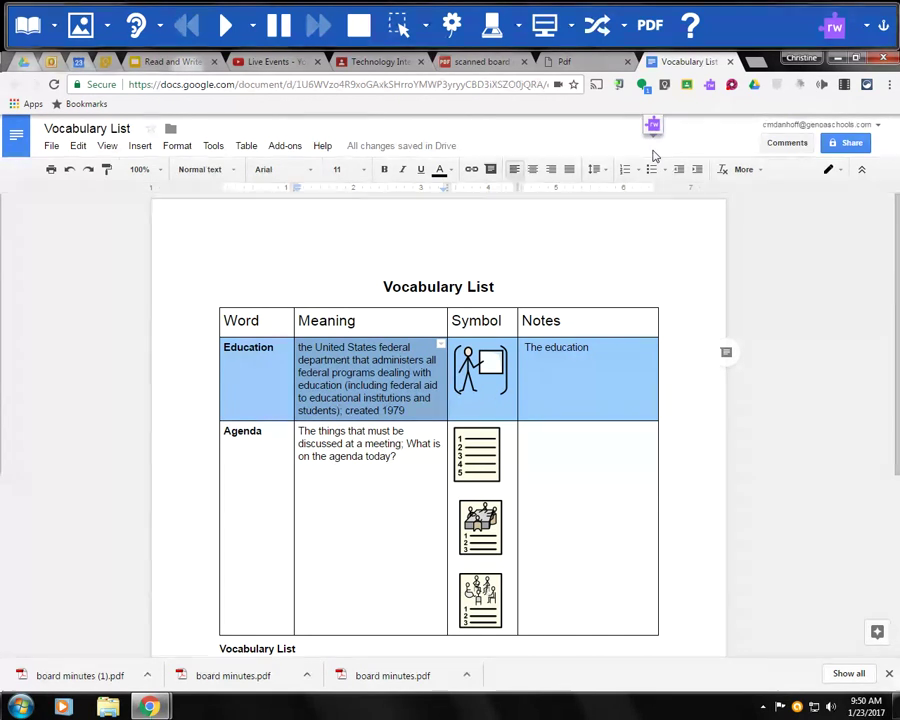
pyautogui.click(655, 130)
pyautogui.click(654, 149)
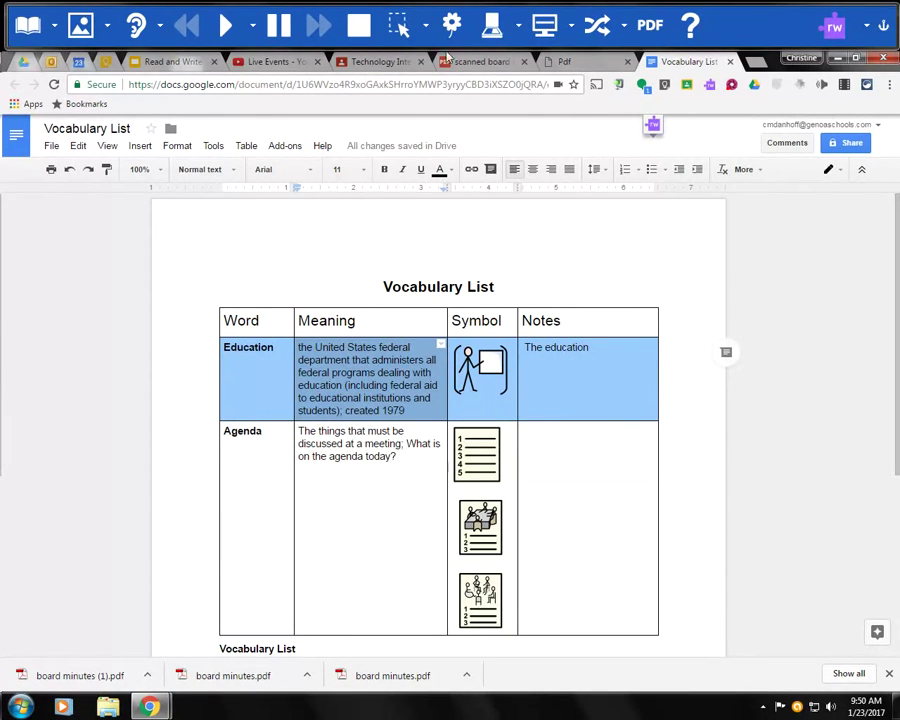
# View the PDF viewer's available tools and return to the Vocabulary List document.
pyautogui.click(594, 63)
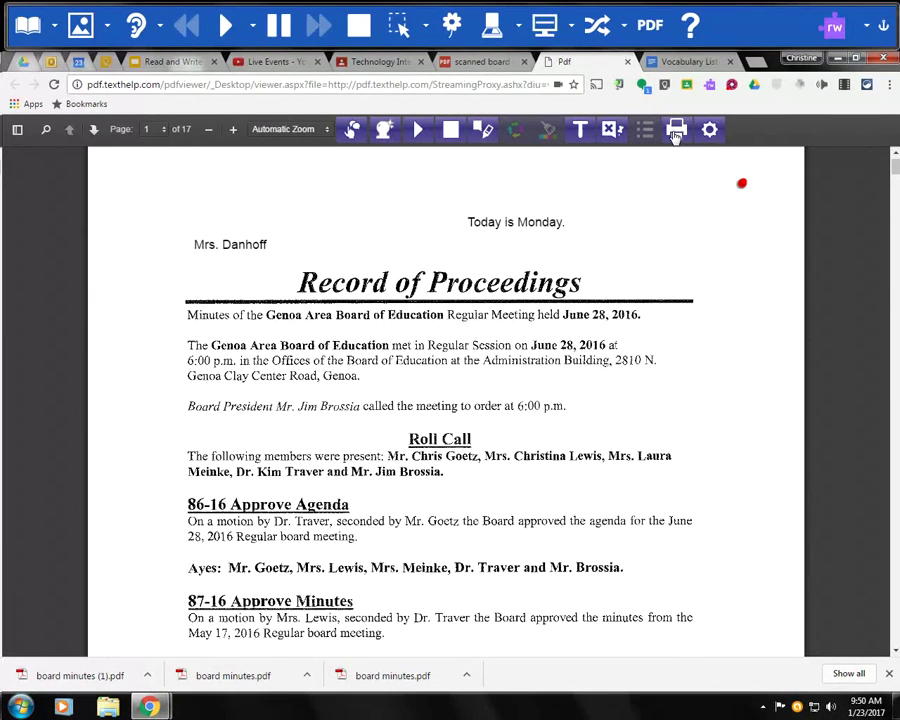
pyautogui.click(668, 62)
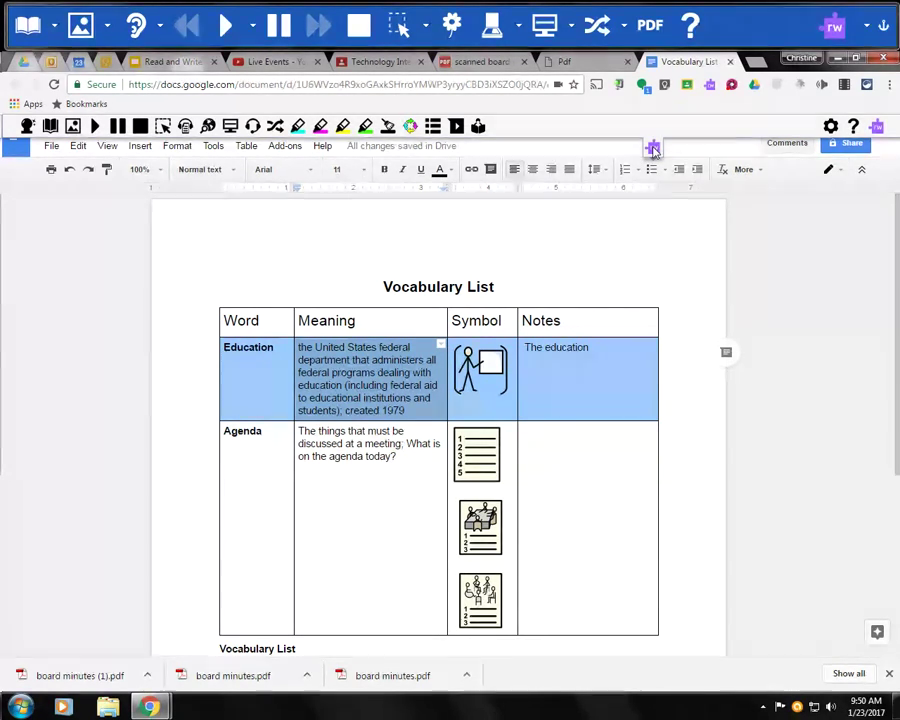
# Review the Read&Write Speech, Prediction, Language and Features settings, leave them without saving, and collapse the Read&Write toolbar.
pyautogui.click(830, 126)
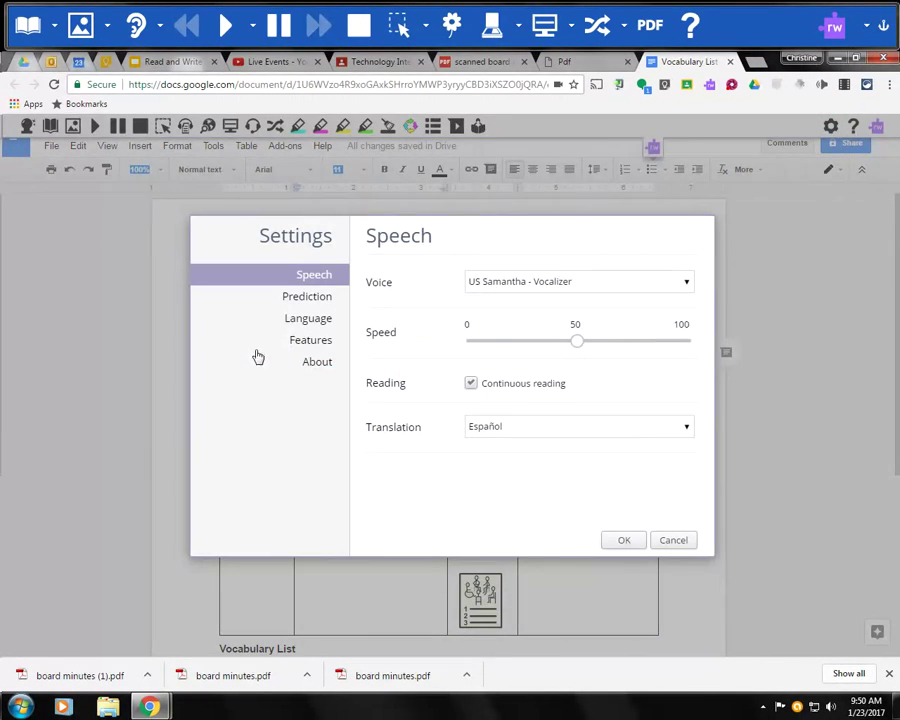
pyautogui.click(300, 297)
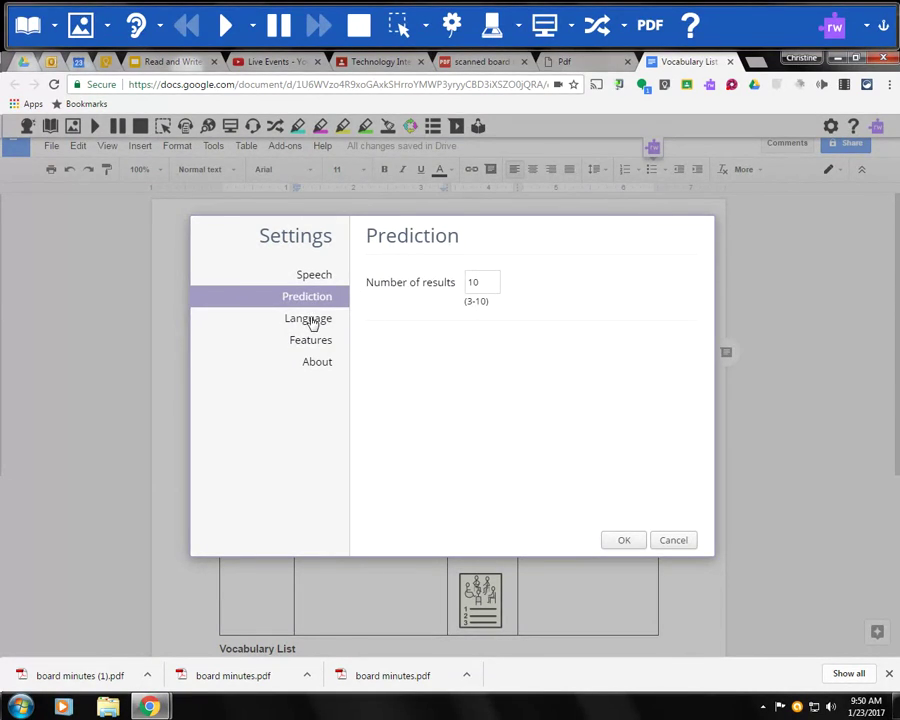
pyautogui.click(328, 321)
pyautogui.click(316, 342)
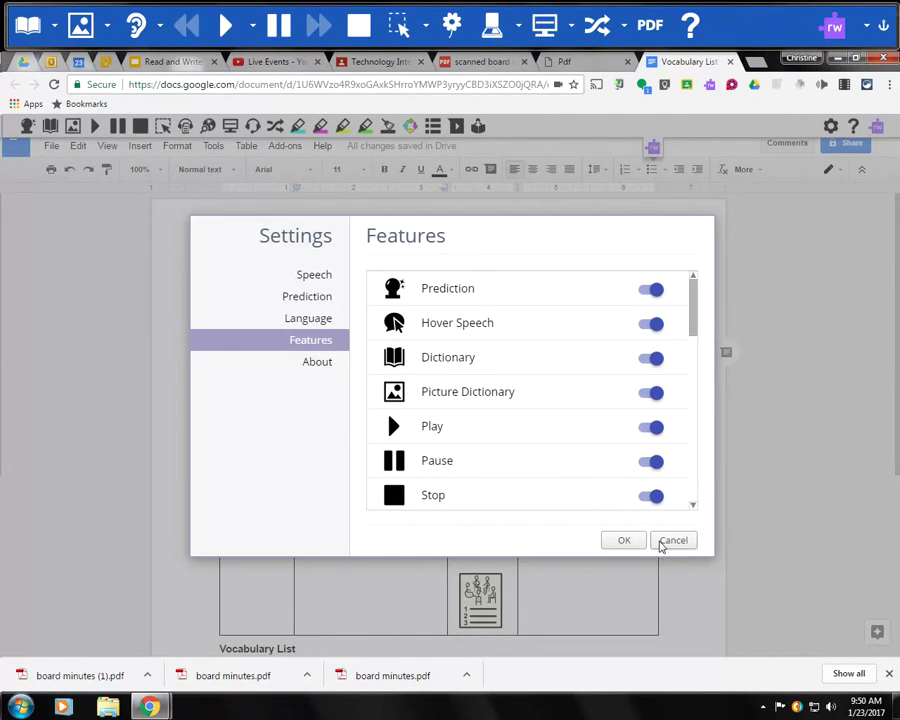
pyautogui.click(681, 543)
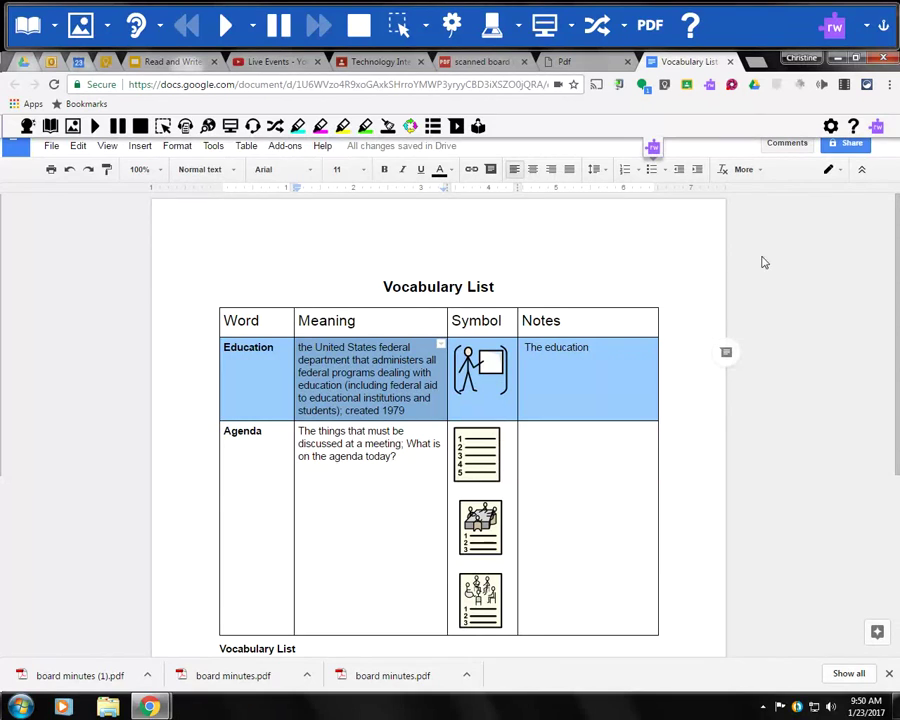
pyautogui.click(651, 153)
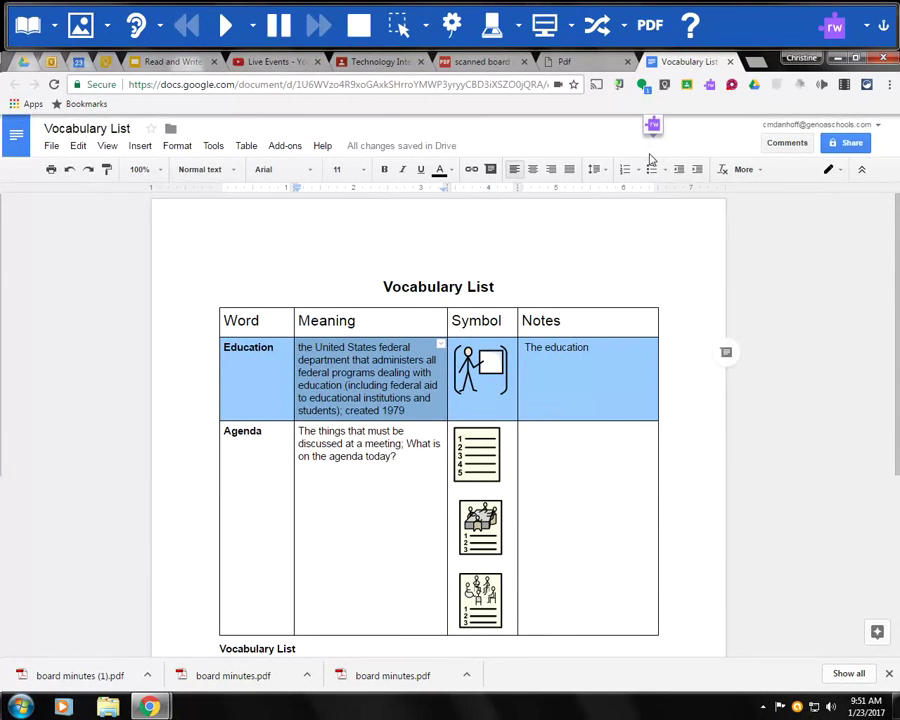
# Open the Sample Scanned Text Reading Assignment from the Read and Write Hyperdoc slides in Read&Write, closing the old Pdf and Vocabulary List pages.
pyautogui.click(155, 64)
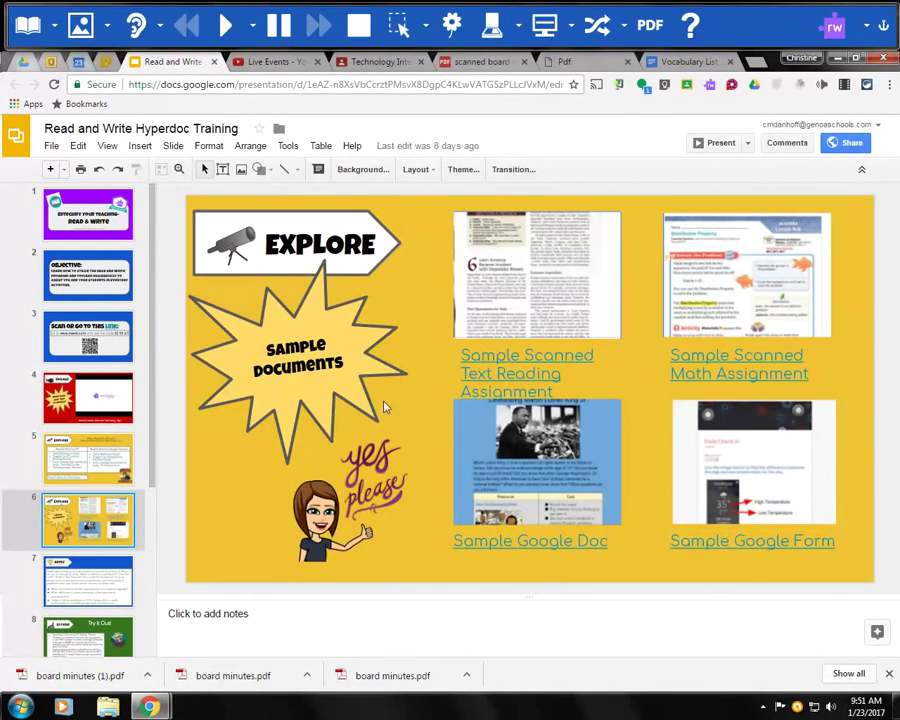
pyautogui.click(522, 356)
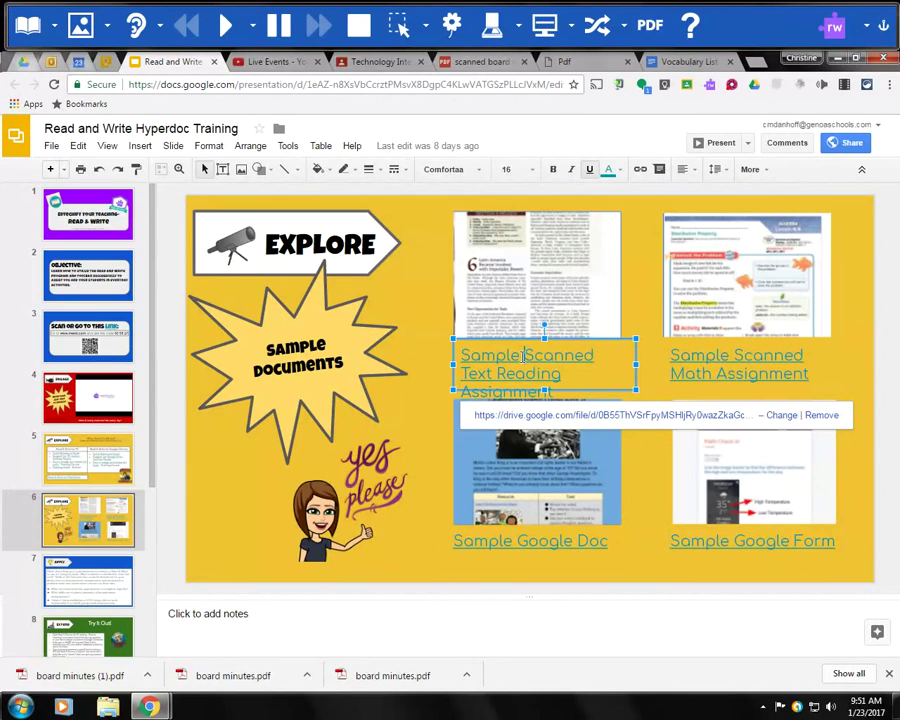
pyautogui.click(567, 416)
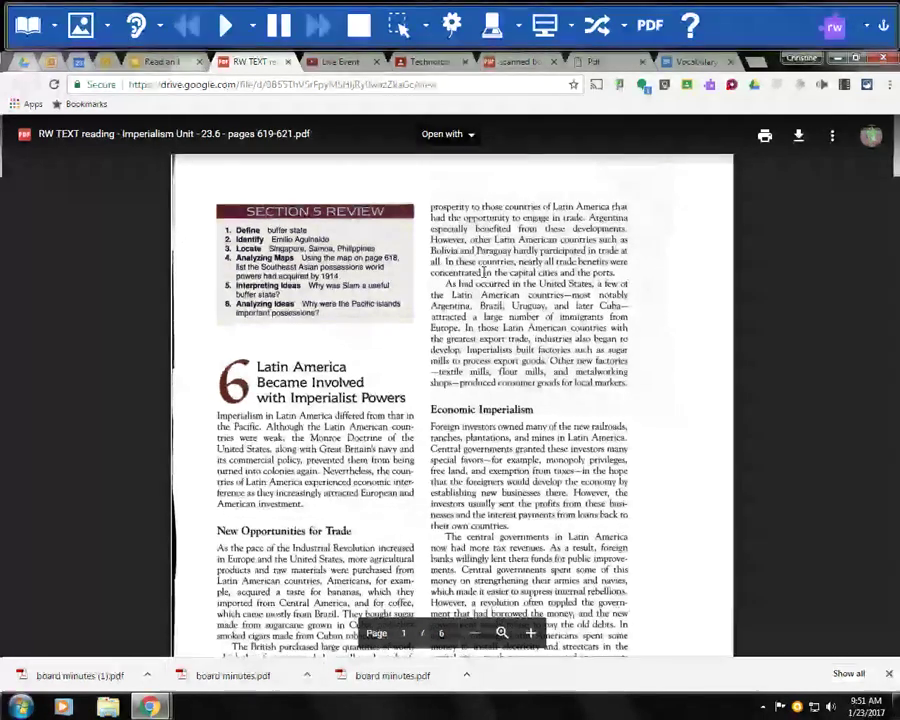
pyautogui.click(464, 135)
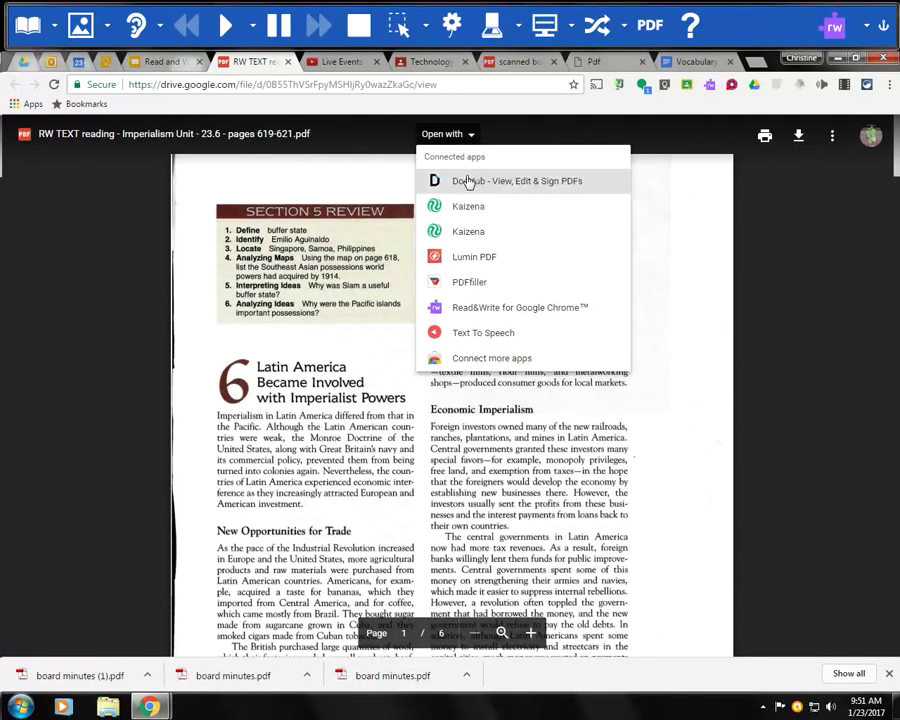
pyautogui.click(522, 304)
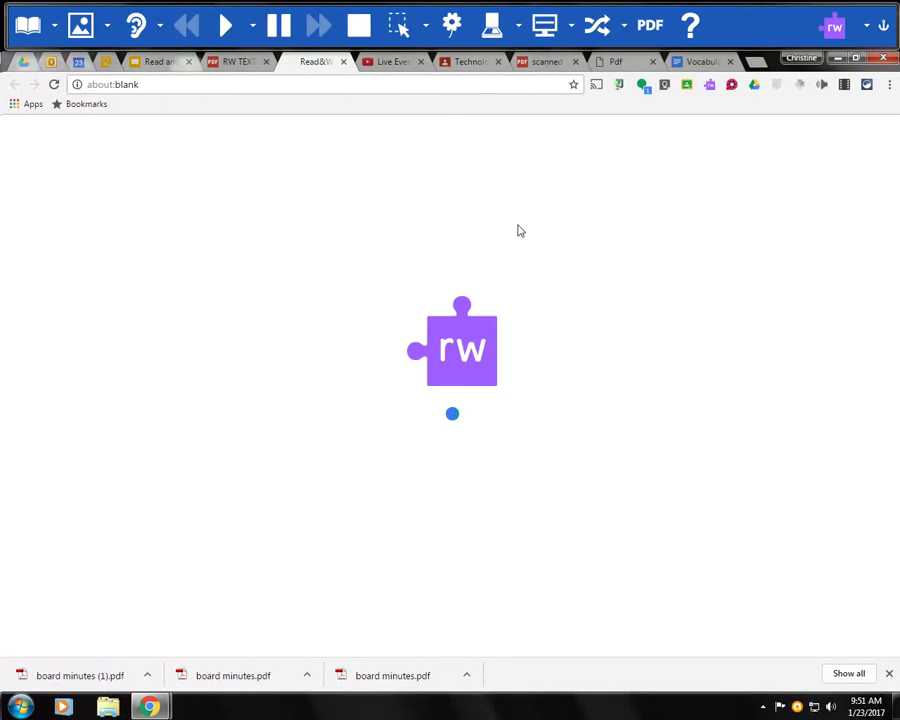
pyautogui.click(653, 63)
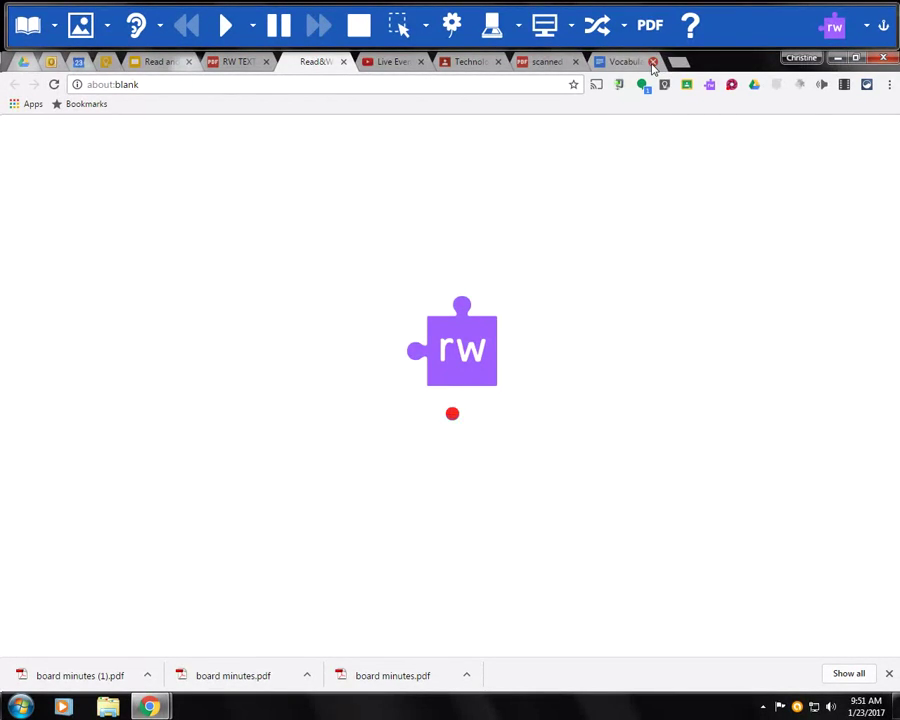
pyautogui.click(653, 63)
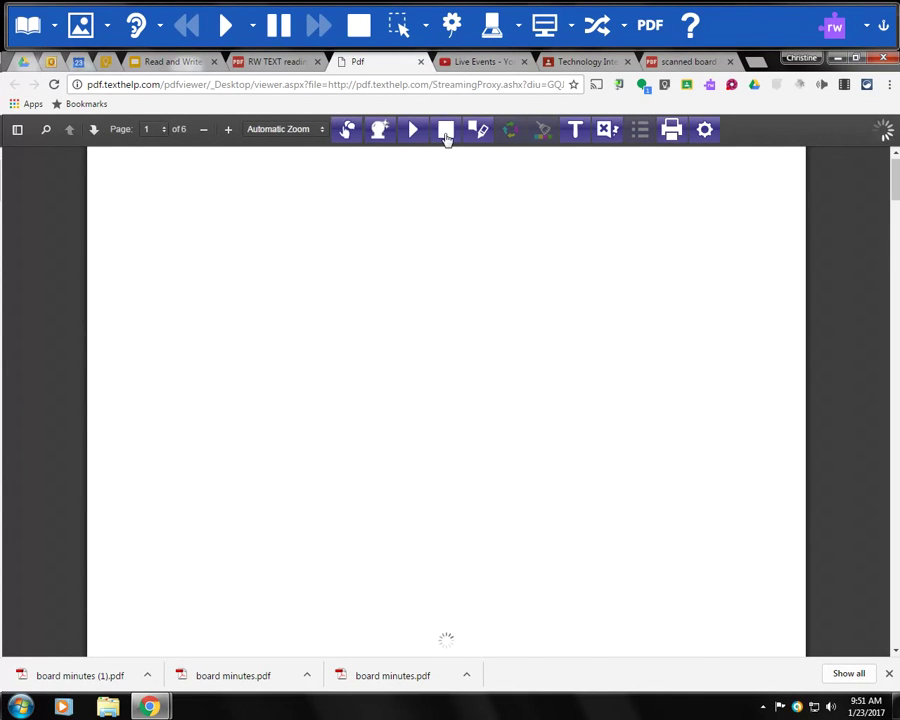
# Have the sentence beginning "As had occurred in the United States" read aloud, then stop the speech.
pyautogui.click(347, 131)
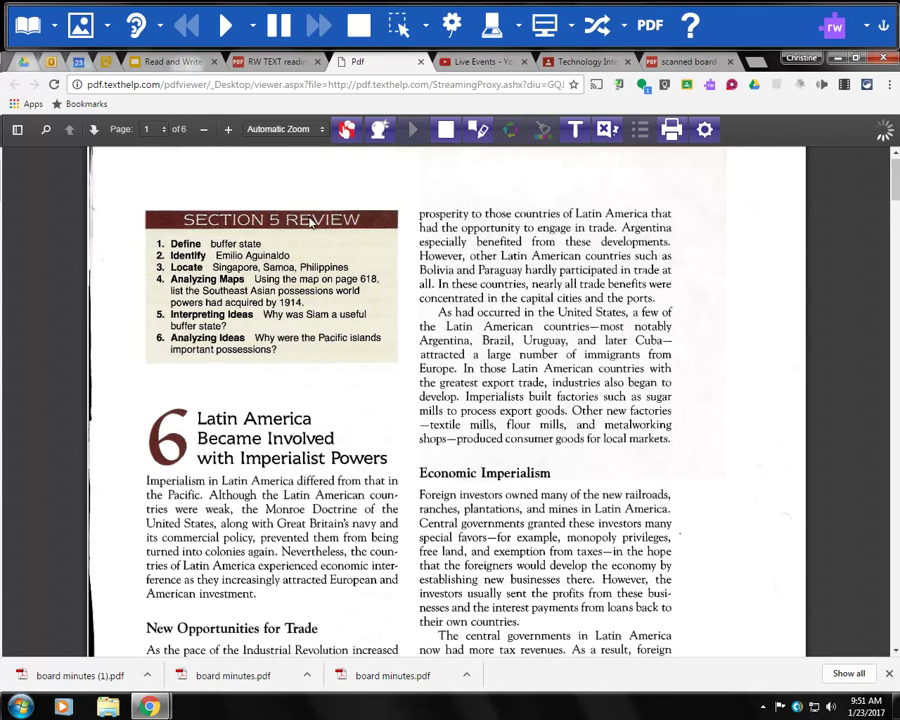
pyautogui.click(438, 313)
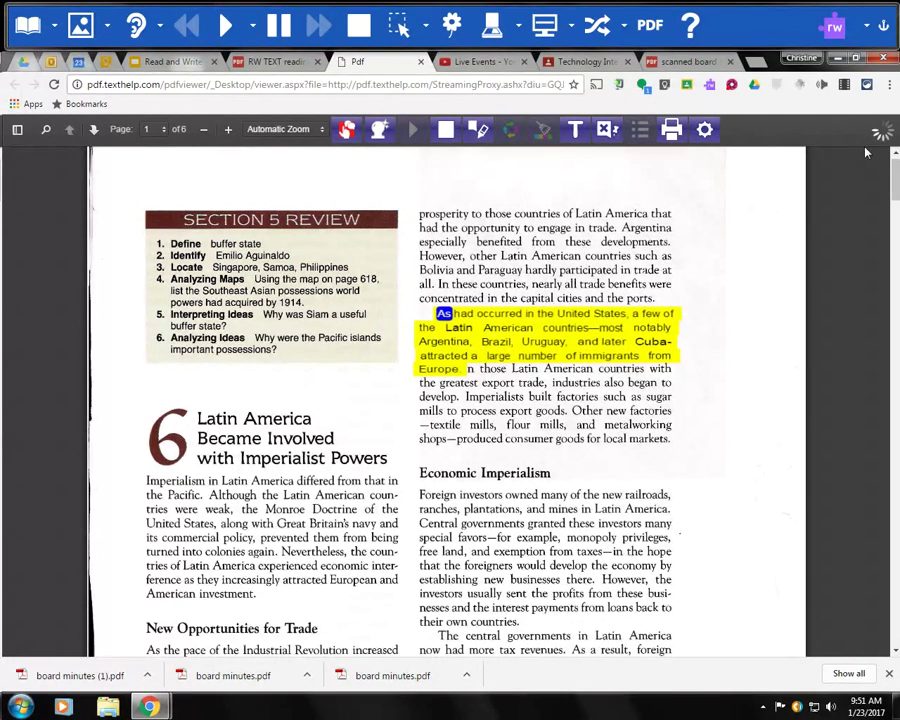
pyautogui.click(445, 131)
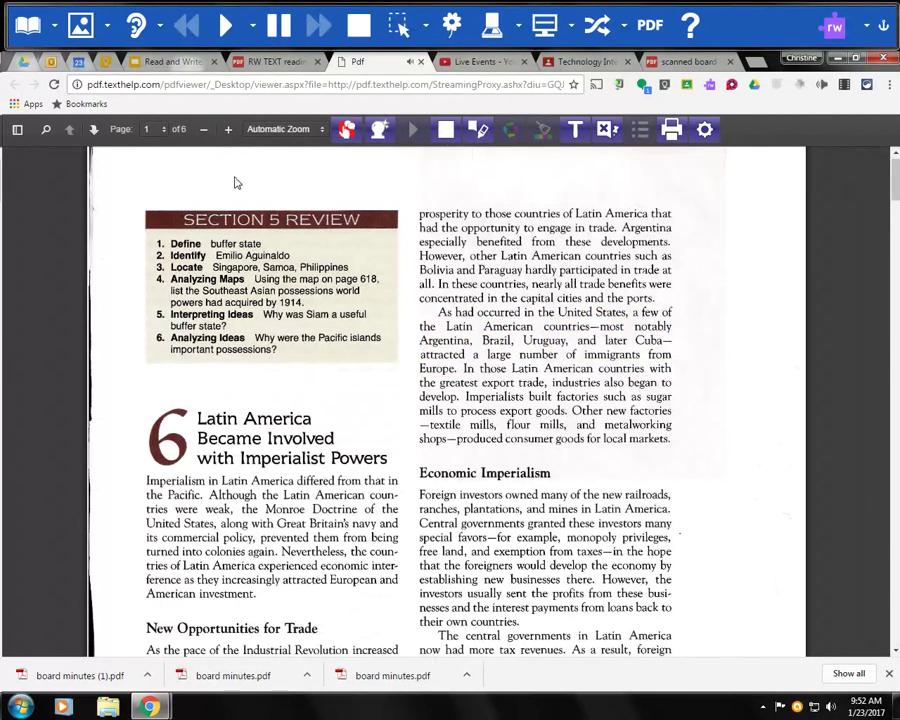
# Close both views of the text reading assignment and open the Sample Scanned Math Assignment from the hyperdoc slides.
pyautogui.click(421, 62)
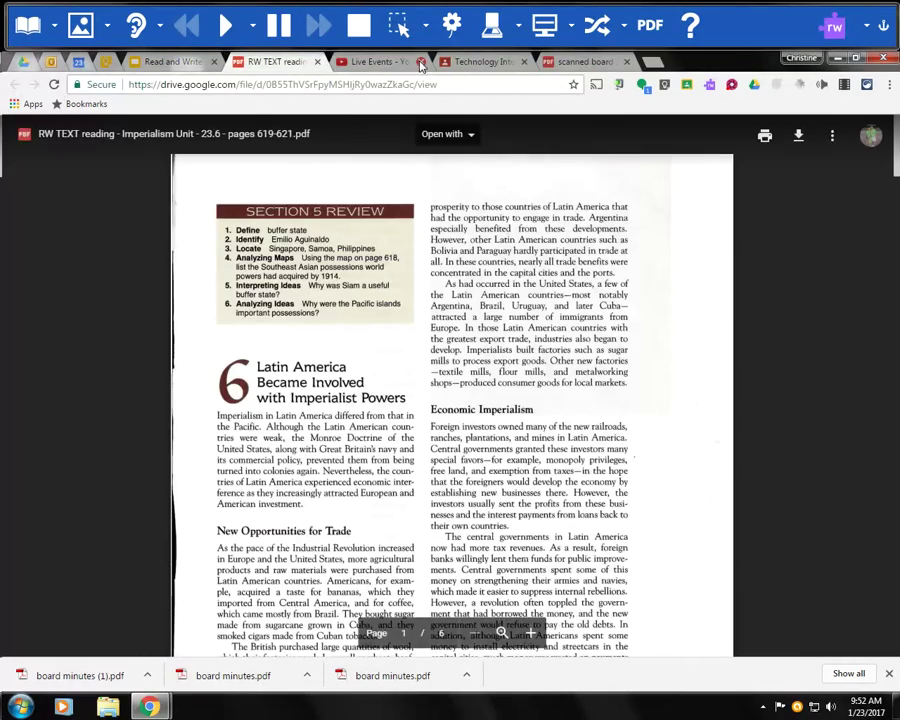
pyautogui.click(359, 62)
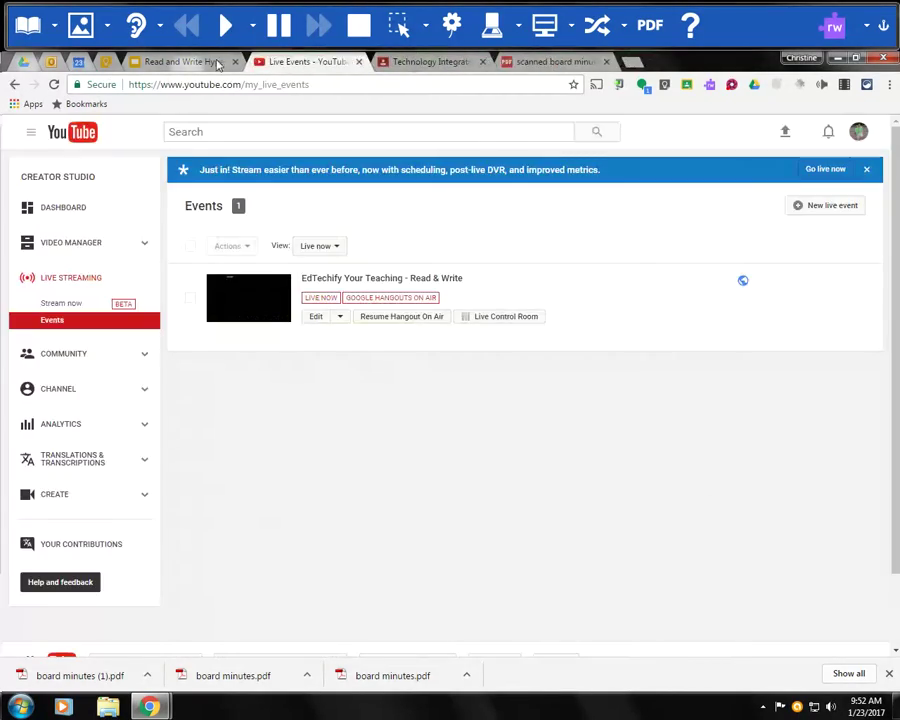
pyautogui.click(216, 64)
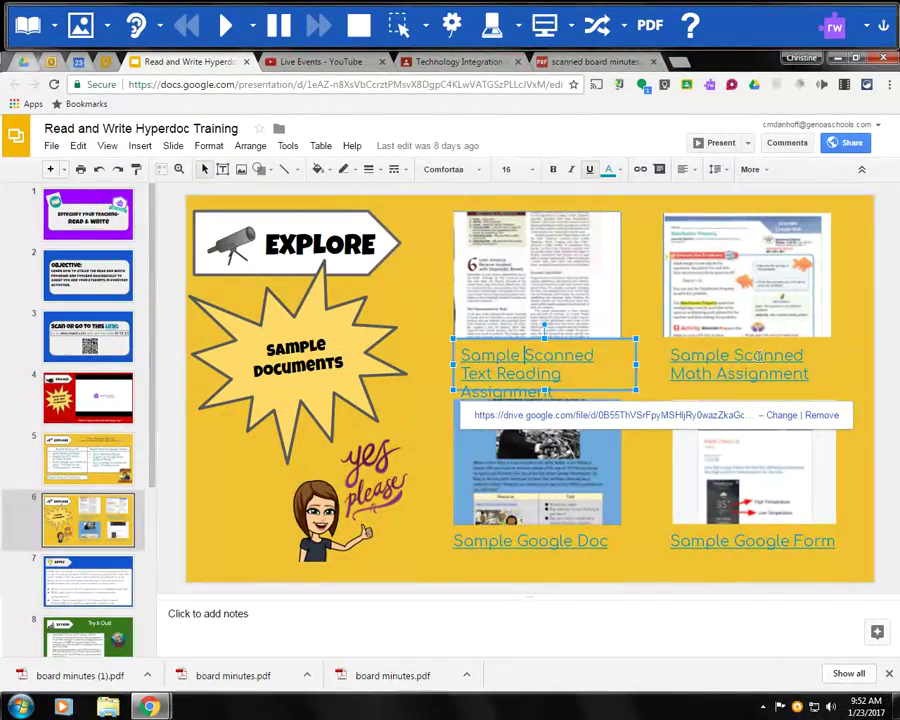
pyautogui.click(745, 364)
pyautogui.click(655, 397)
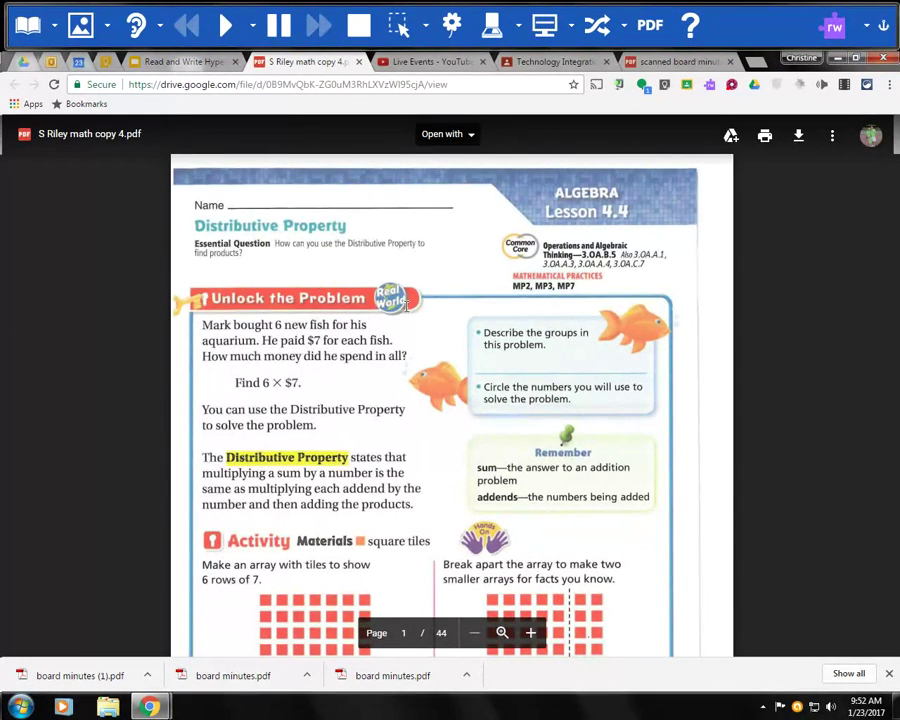
# Skim the opening pages of the math PDF and check which connected apps can open it, without choosing one.
pyautogui.scroll(-10, 505, 358)
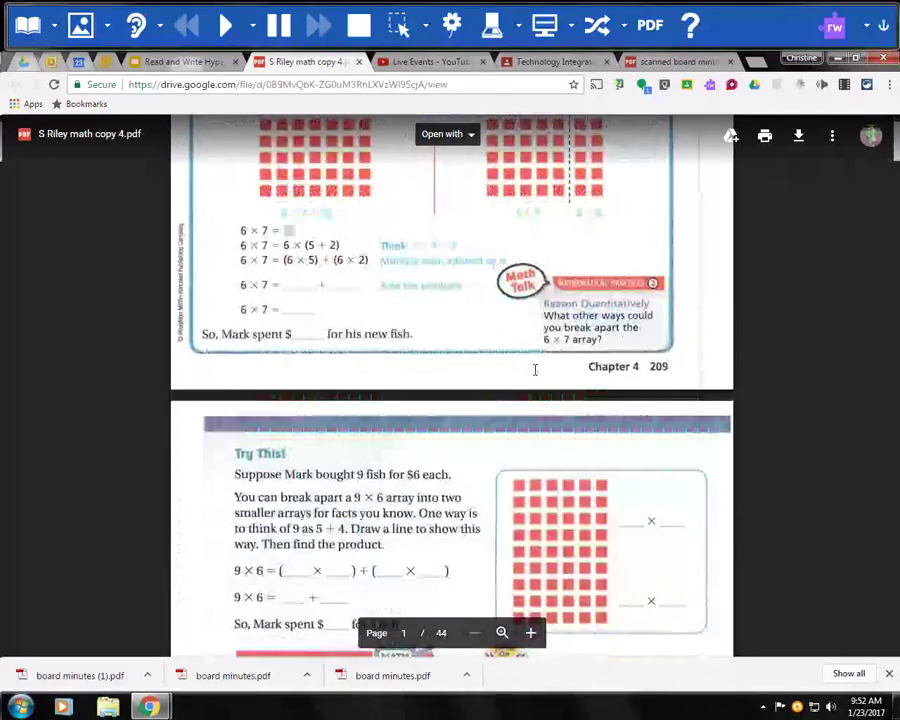
pyautogui.scroll(-15, 540, 375)
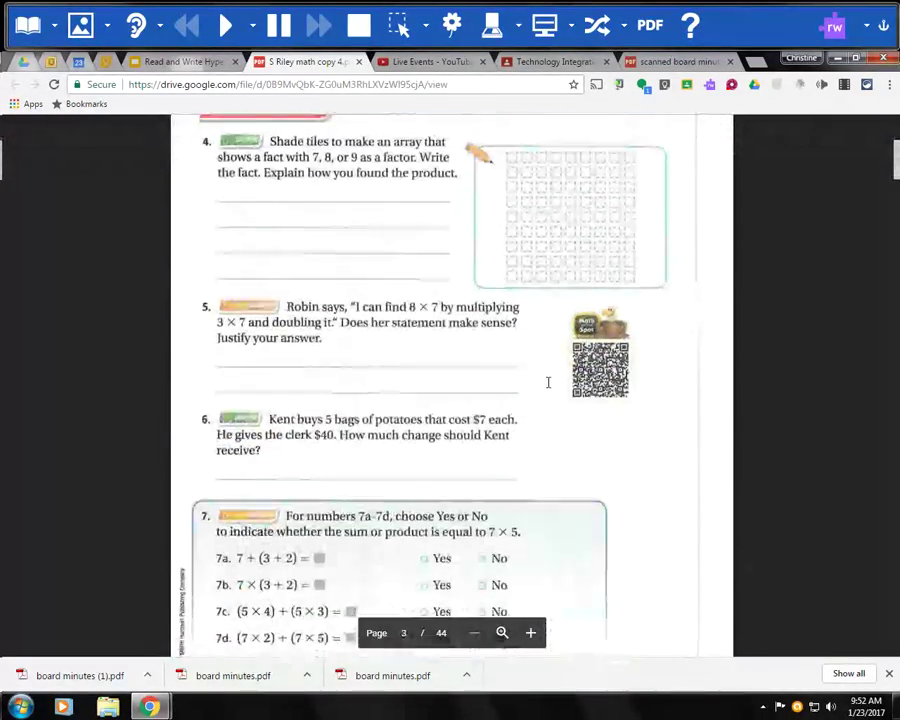
pyautogui.scroll(-15, 550, 385)
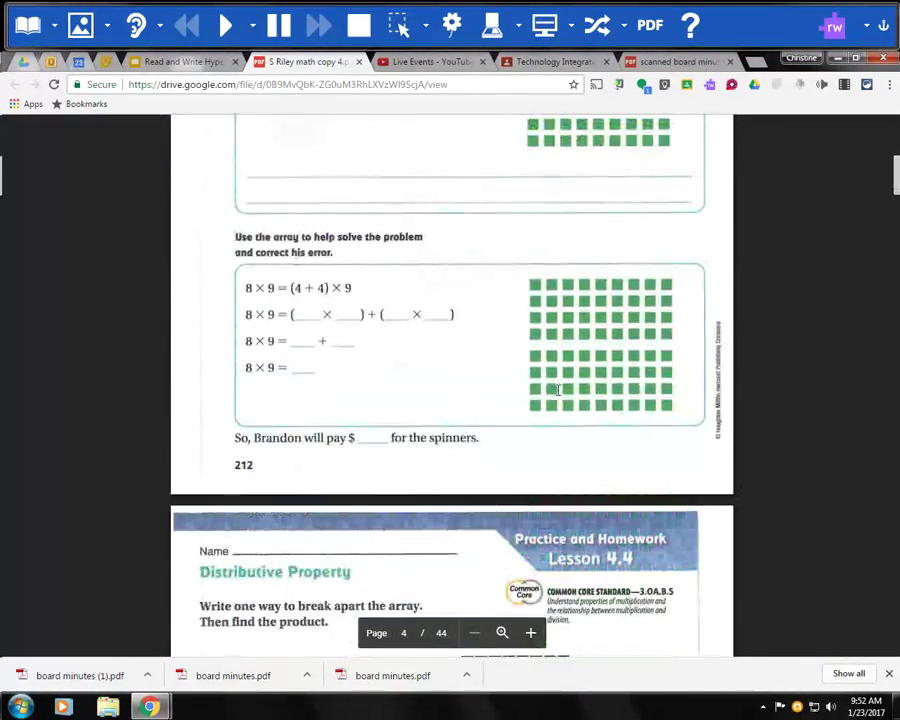
pyautogui.scroll(-4, 568, 406)
pyautogui.scroll(13, 568, 408)
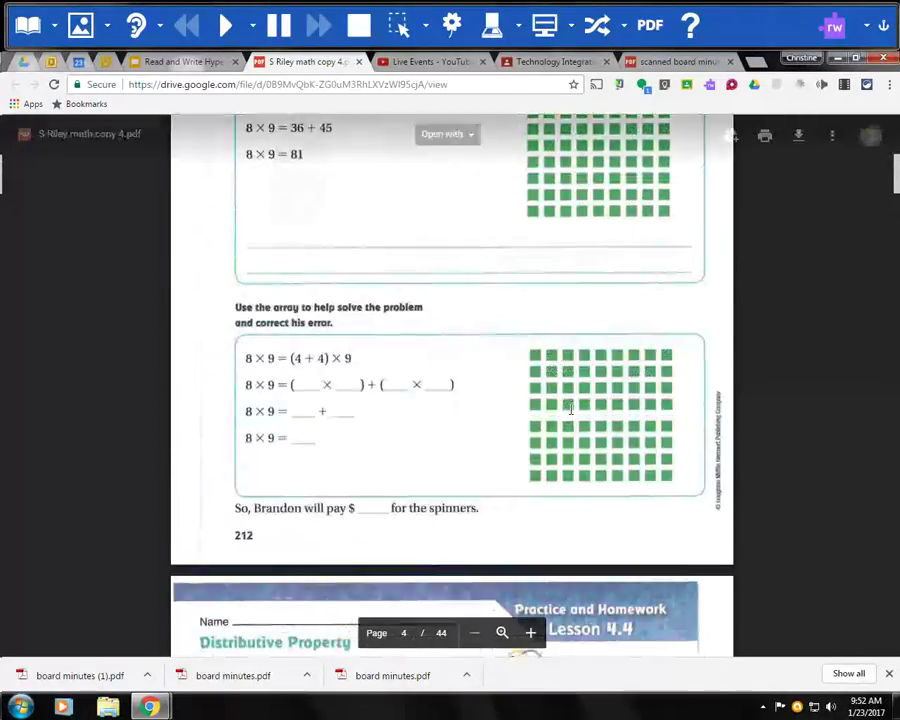
pyautogui.scroll(20, 570, 409)
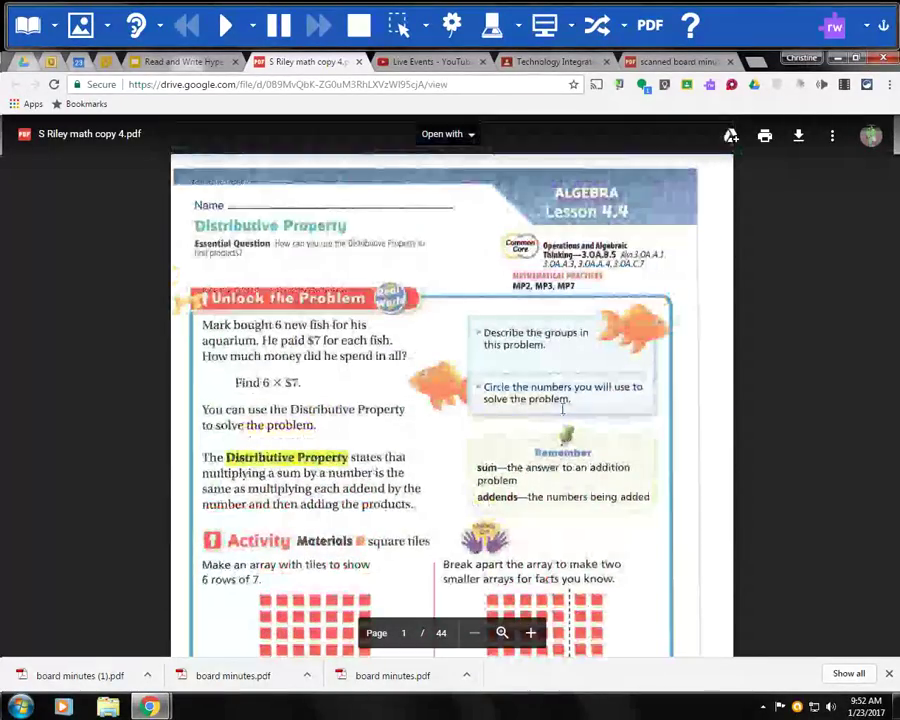
pyautogui.click(445, 136)
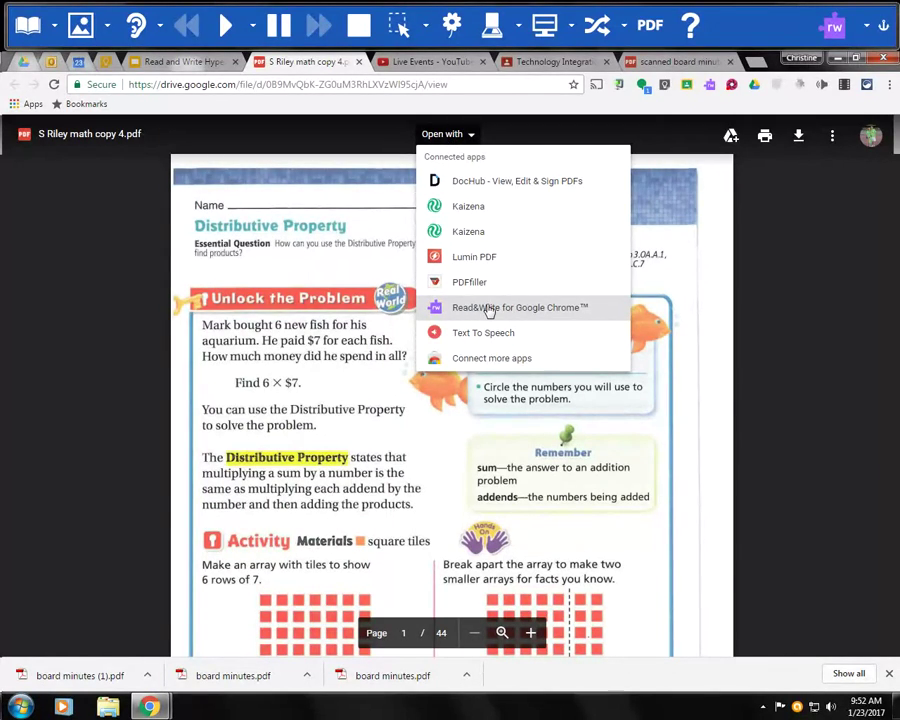
pyautogui.click(778, 231)
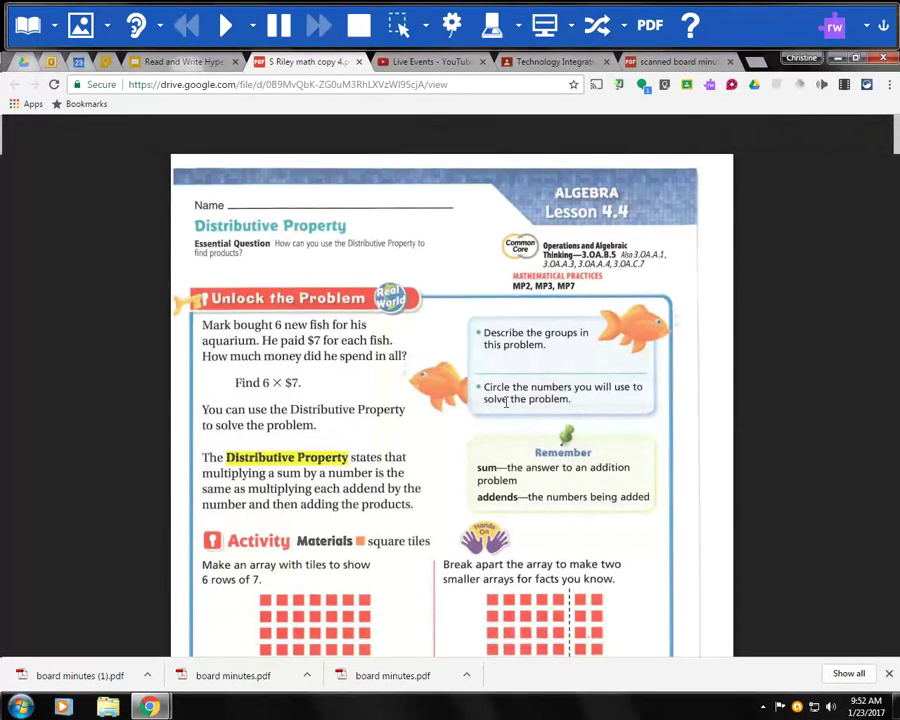
# Examine the math PDF's Lesson 4.4 and 4.5 pages down to page 10, then go back toward the beginning.
pyautogui.scroll(-1, 446, 392)
pyautogui.scroll(-2, 446, 392)
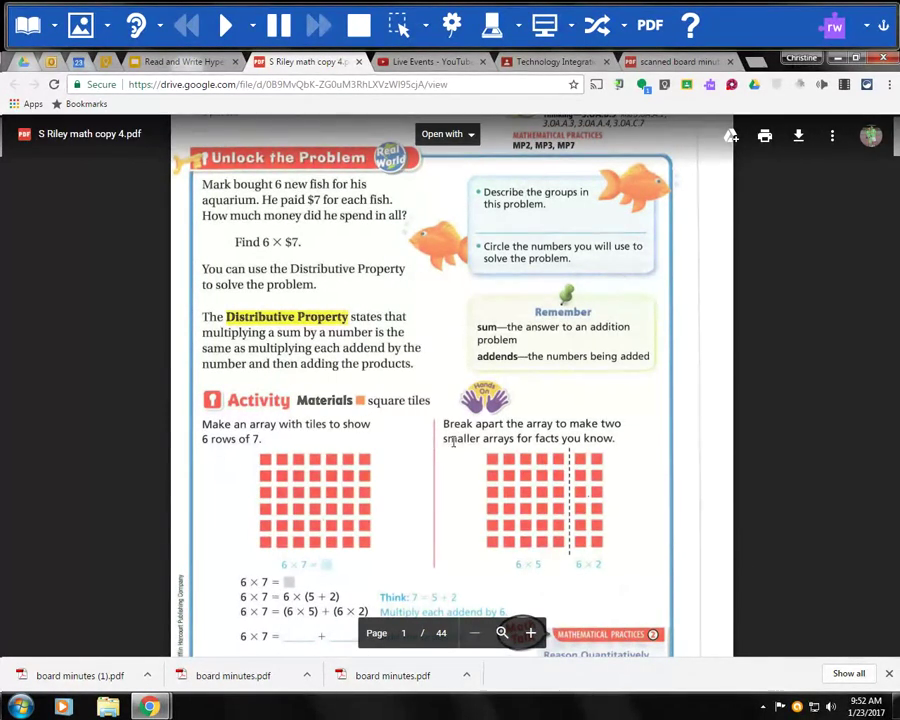
pyautogui.scroll(-15, 453, 443)
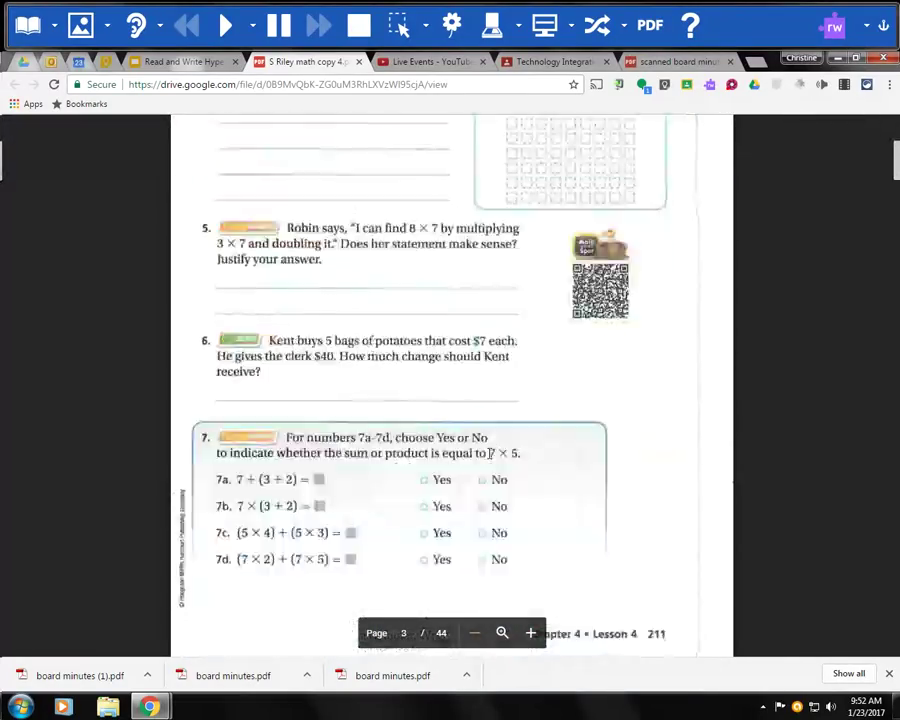
pyautogui.scroll(-10, 490, 453)
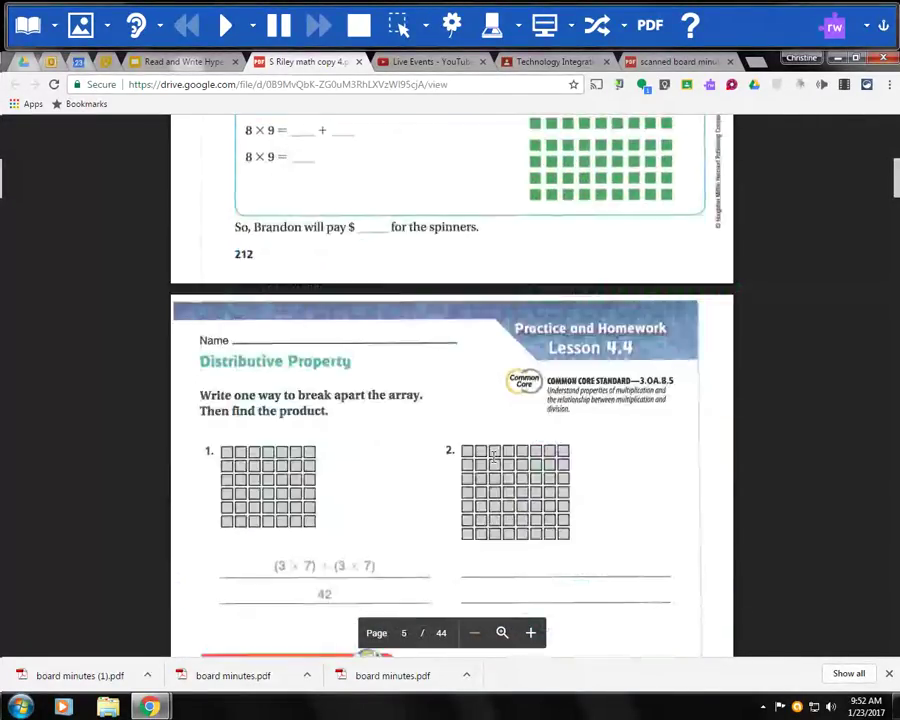
pyautogui.scroll(-10, 493, 457)
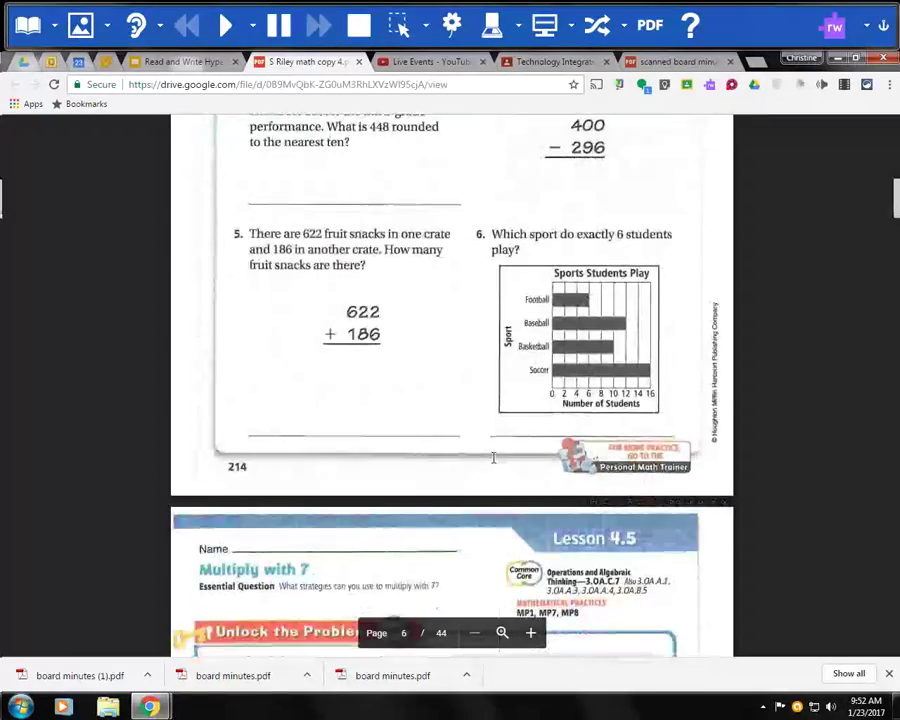
pyautogui.scroll(-10, 493, 457)
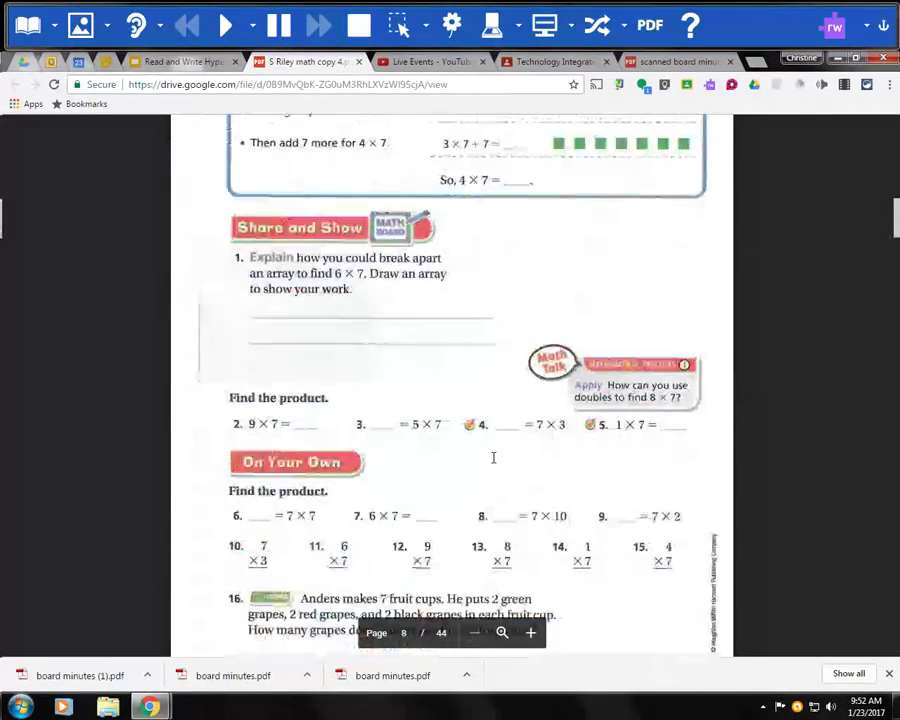
pyautogui.scroll(-10, 493, 457)
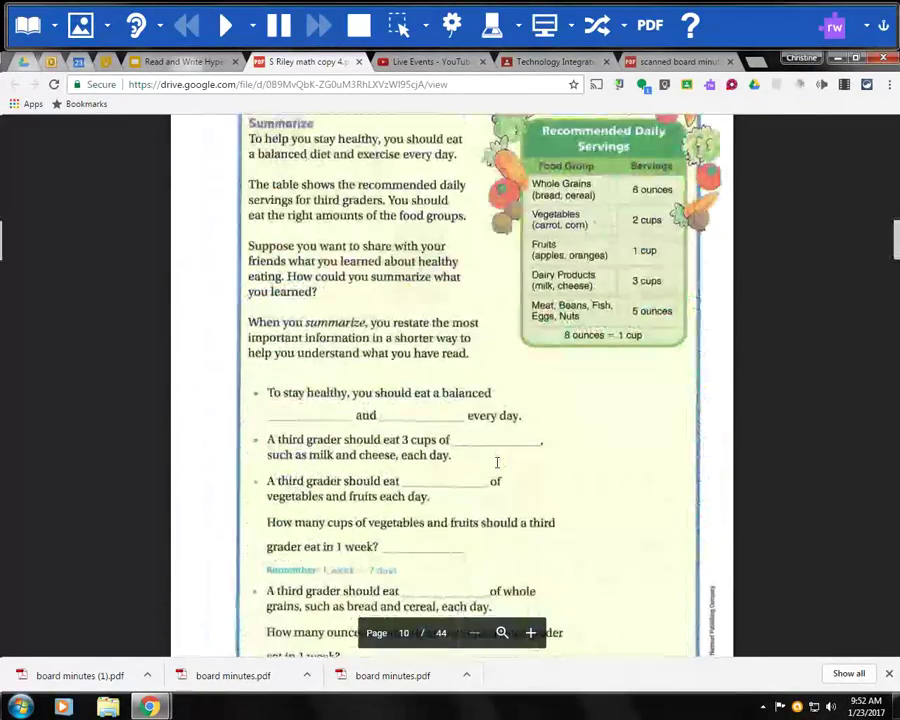
pyautogui.scroll(-3, 496, 462)
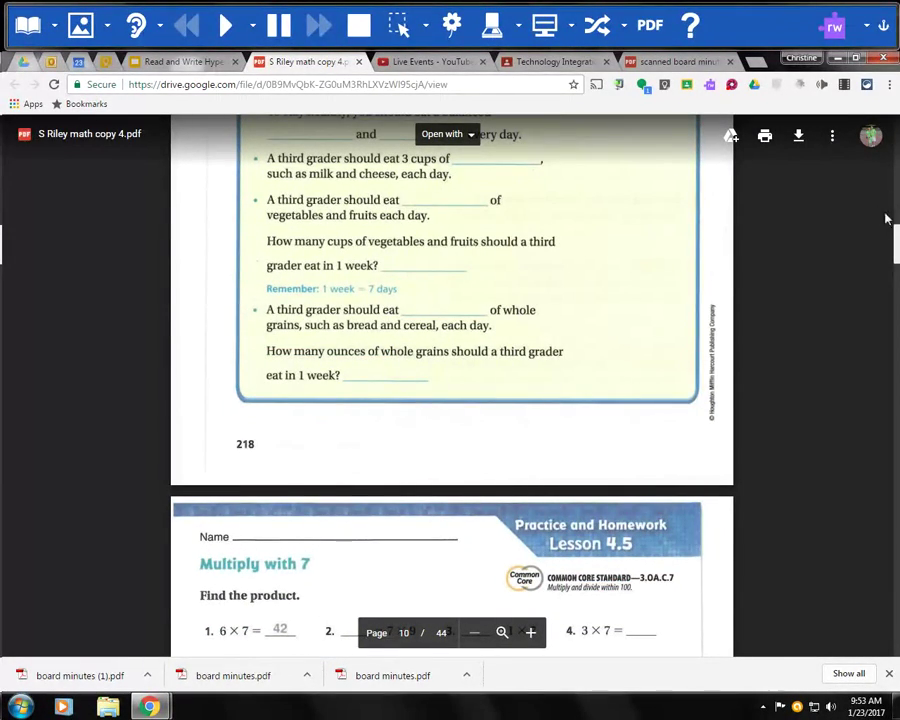
pyautogui.scroll(20, 773, 184)
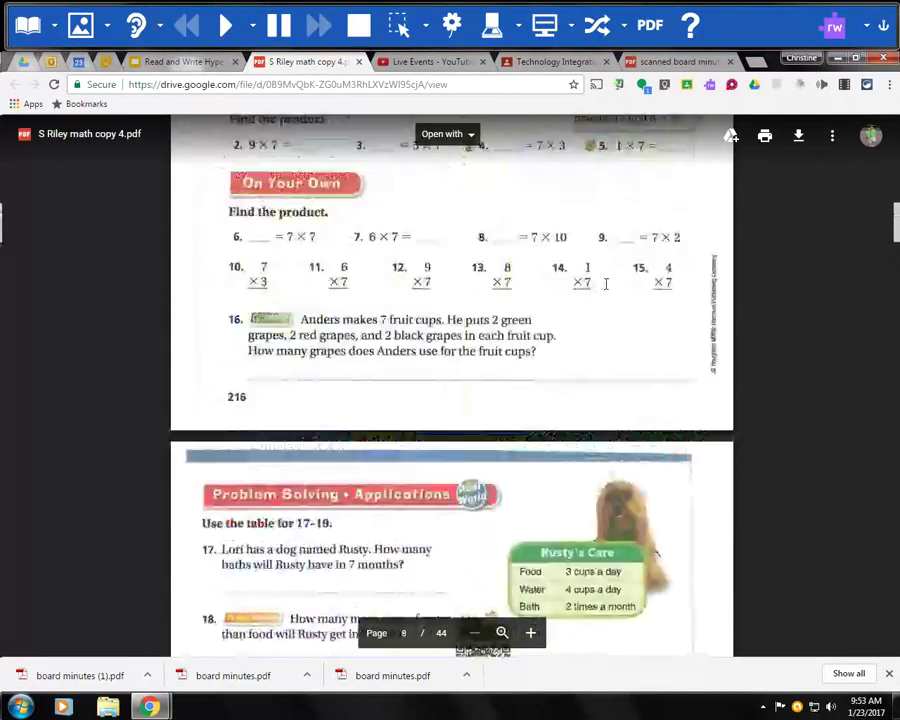
pyautogui.scroll(20, 606, 284)
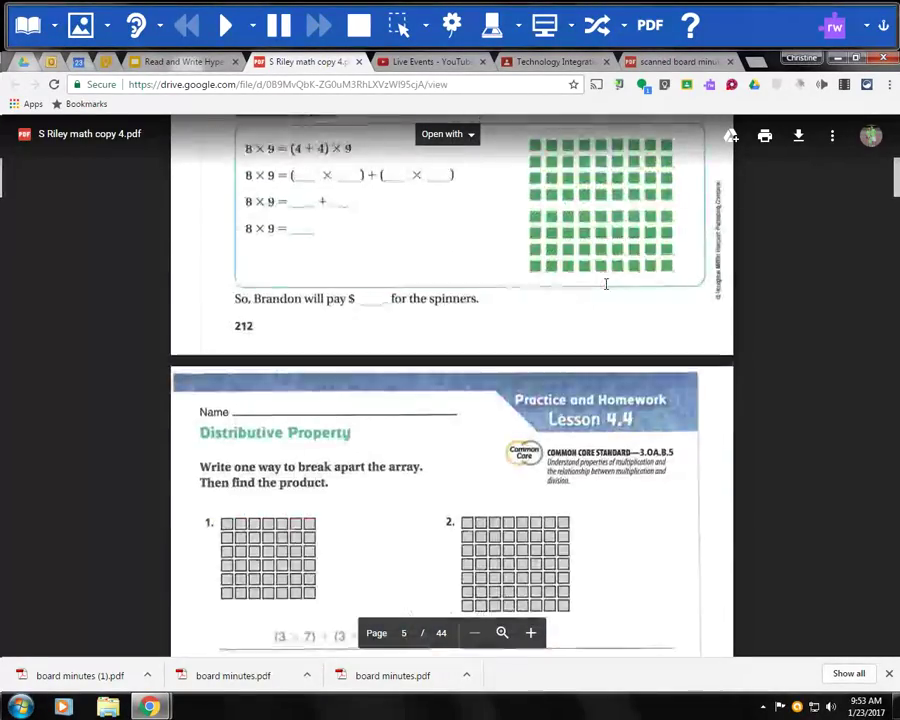
# Return to the math PDF's first page, close it, and open the Sample Google Doc from the hyperdoc slide.
pyautogui.scroll(8, 606, 284)
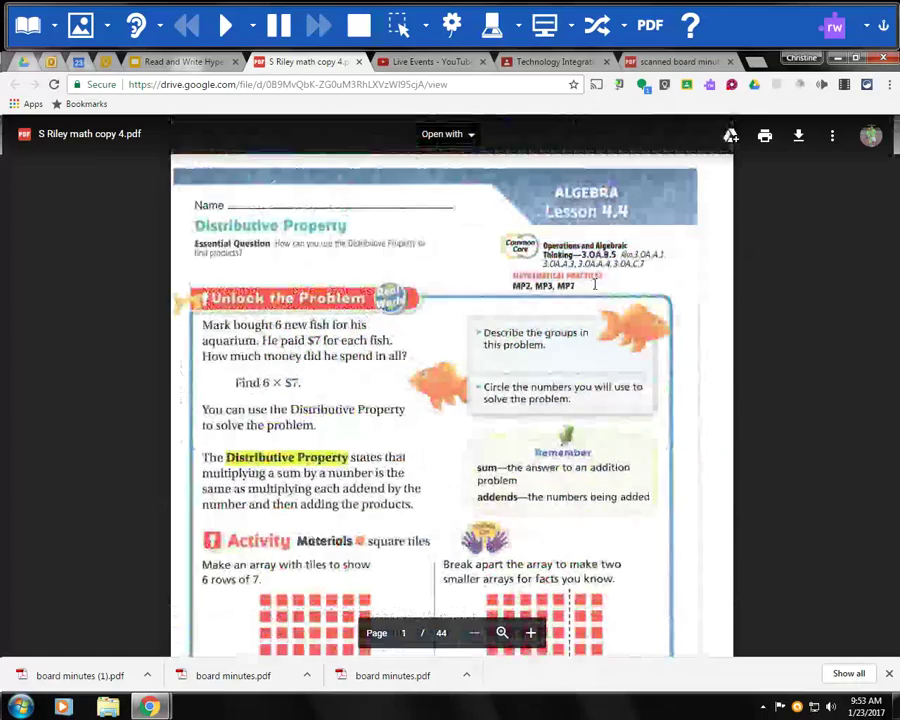
pyautogui.click(359, 62)
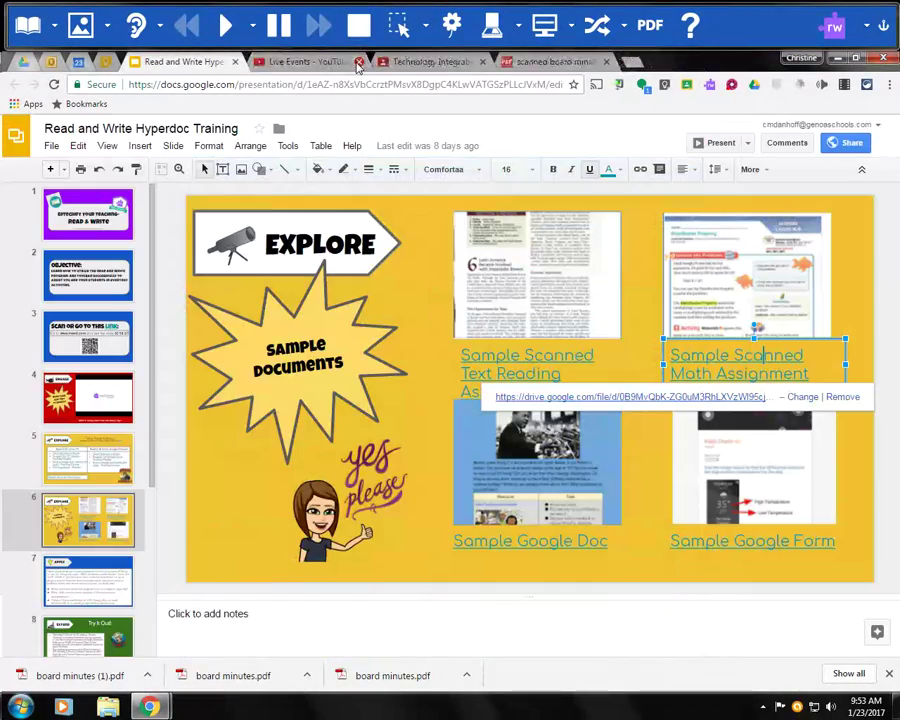
pyautogui.click(565, 541)
pyautogui.click(542, 564)
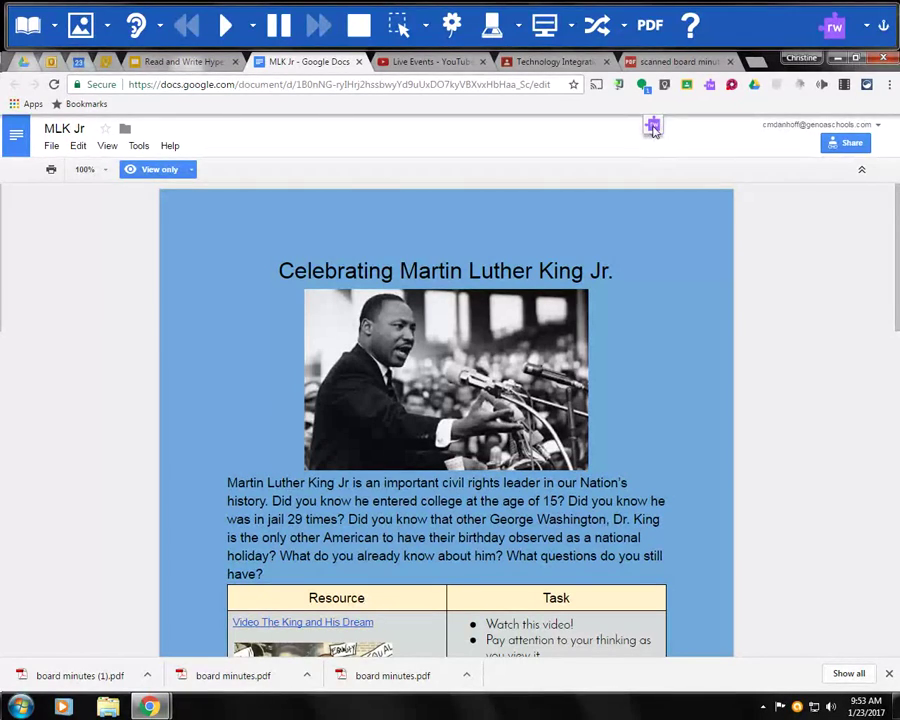
# Show the Read&Write toolbar on the MLK Jr document, have its opening sentence read aloud, and pause the speech partway.
pyautogui.click(653, 128)
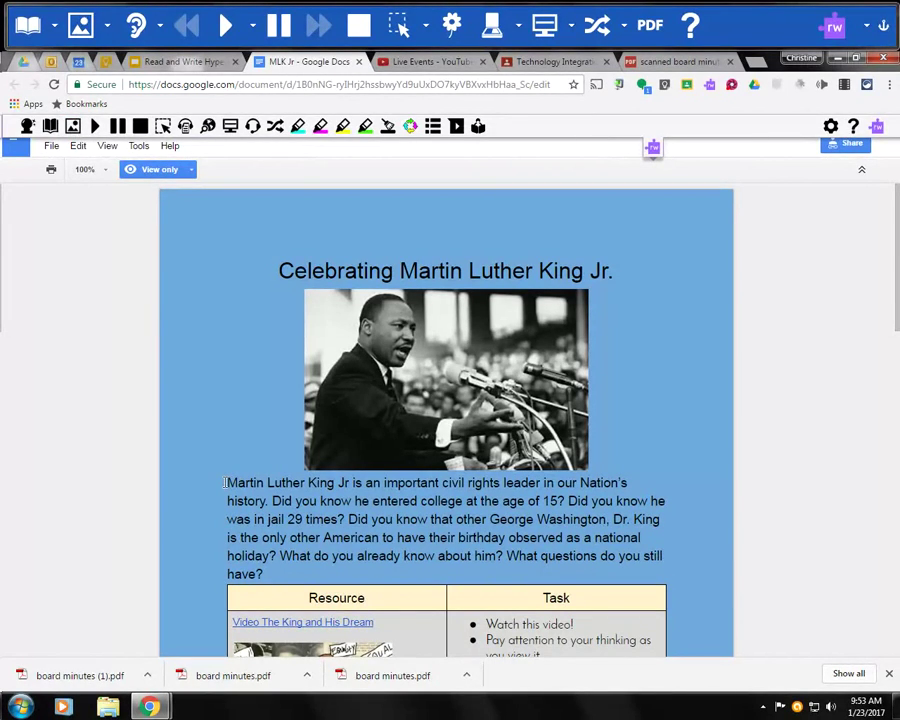
pyautogui.click(95, 126)
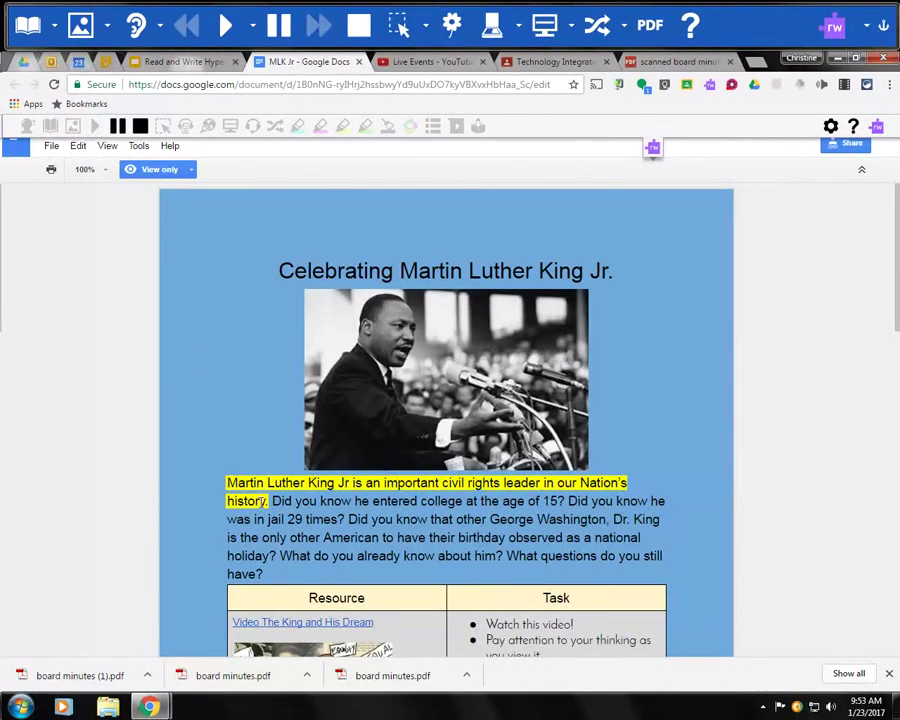
pyautogui.click(117, 128)
pyautogui.scroll(-4, 641, 418)
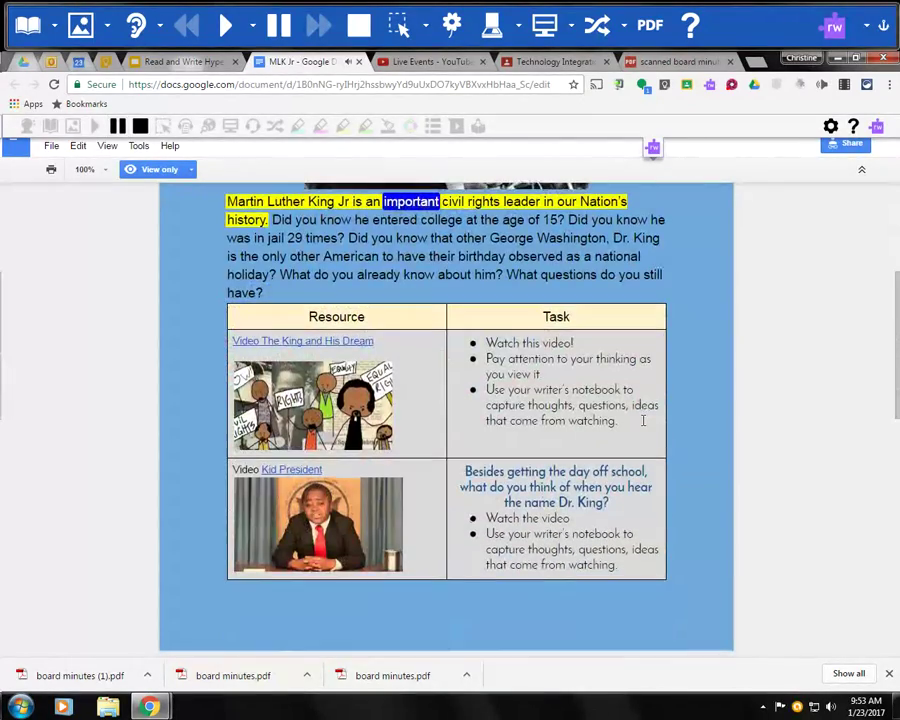
pyautogui.scroll(4, 646, 420)
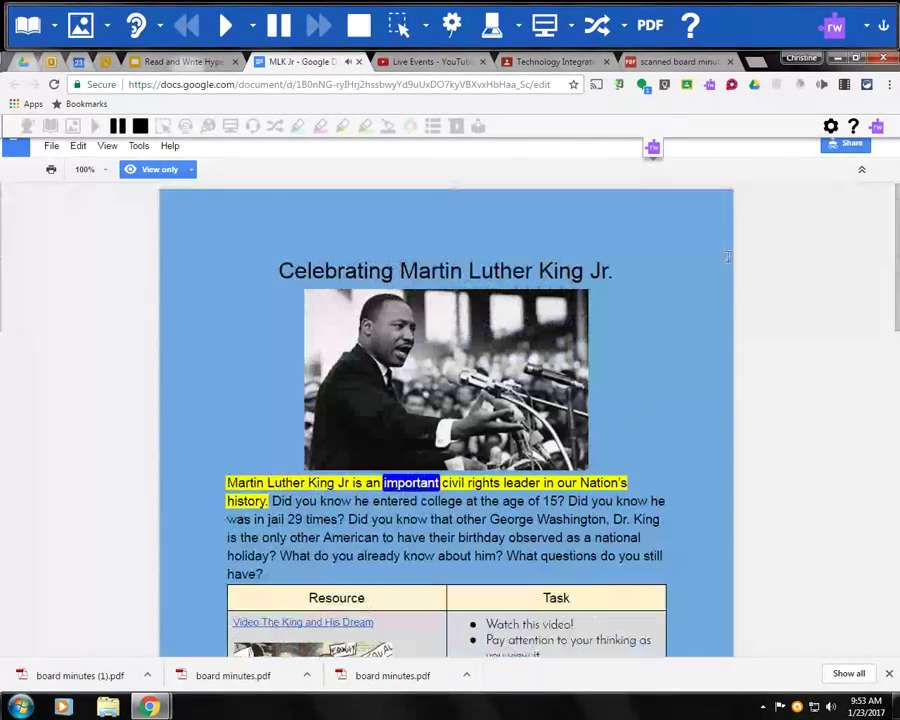
# Close the MLK Jr document and open the Sample Google Form linked on the hyperdoc slide.
pyautogui.click(347, 61)
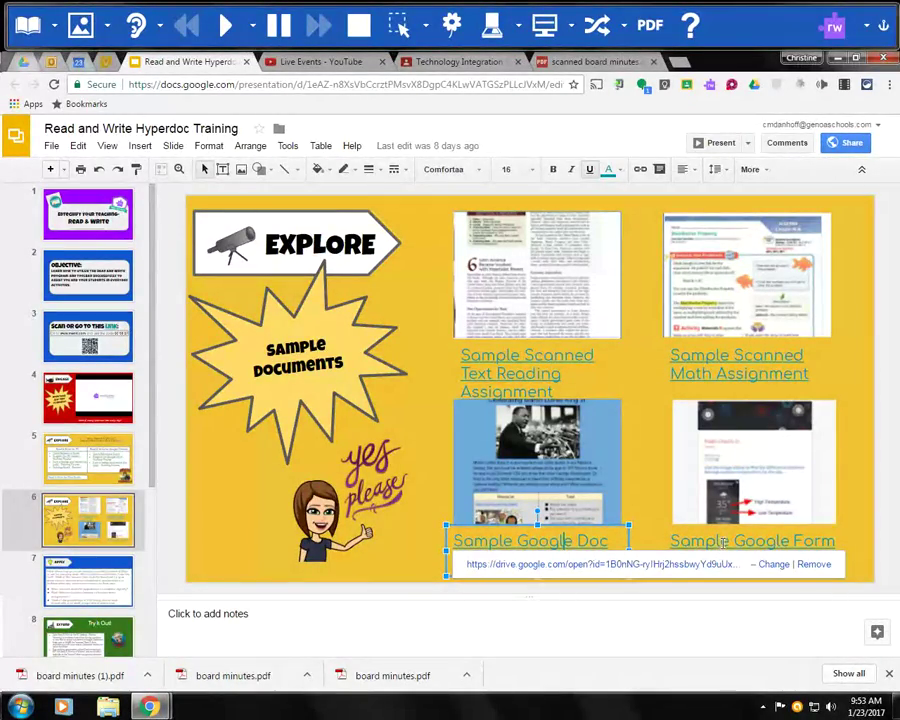
pyautogui.click(723, 542)
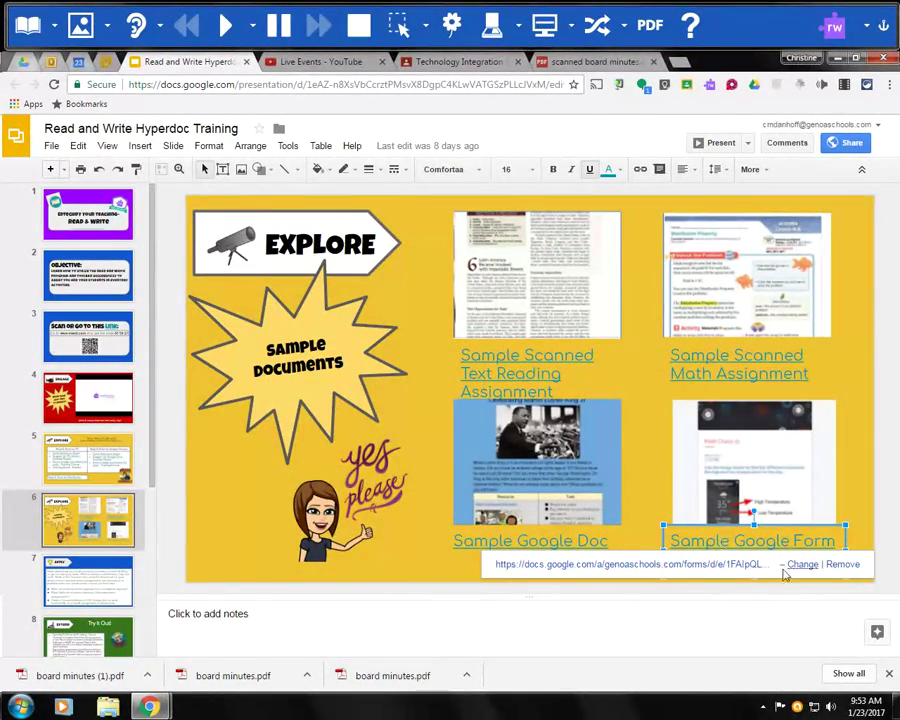
pyautogui.click(627, 565)
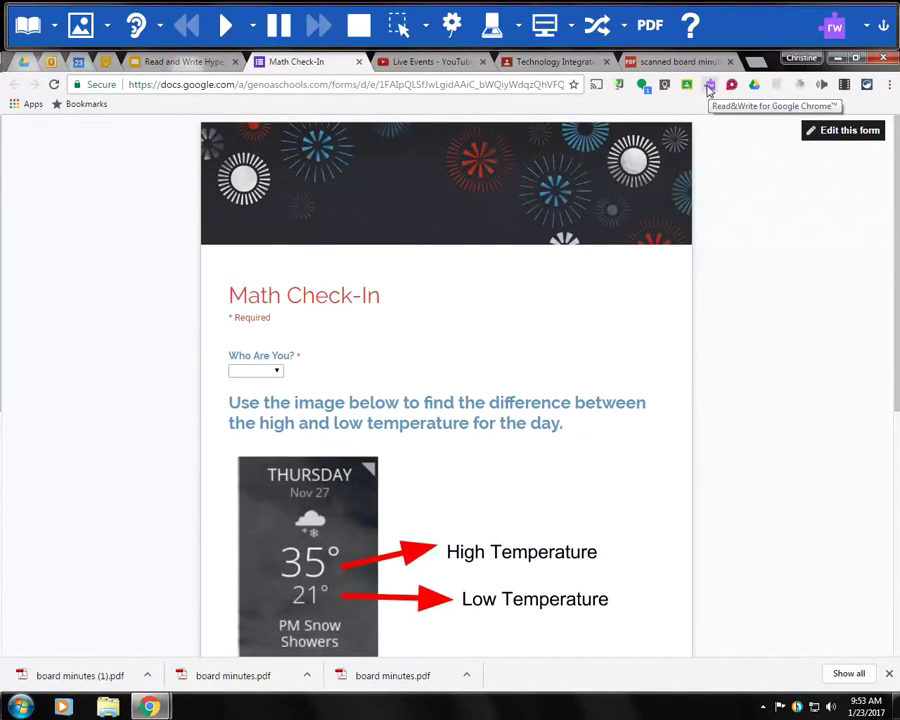
# Show the Read&Write toolbar on the Math Check-In form, move it aside, and try Simplify page, closing the page it opens.
pyautogui.click(709, 86)
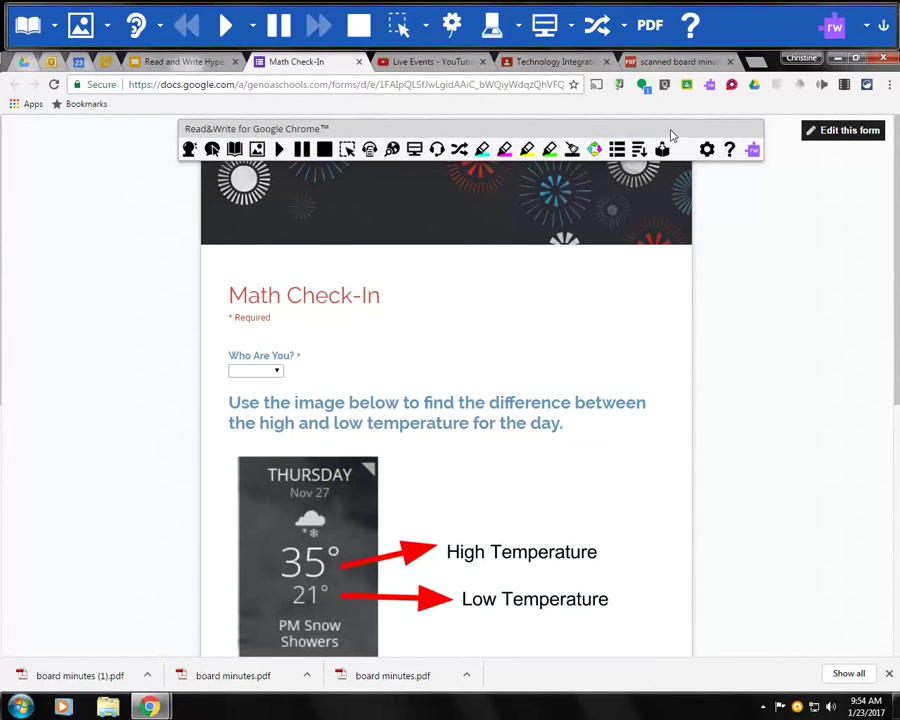
pyautogui.moveTo(672, 124); pyautogui.dragTo(488, 122)
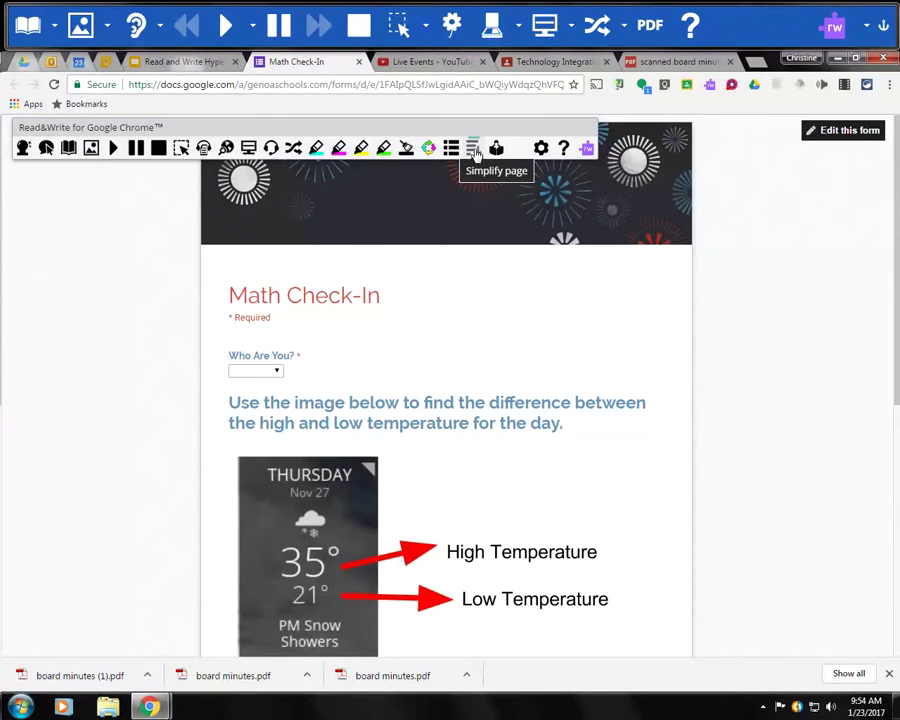
pyautogui.click(475, 150)
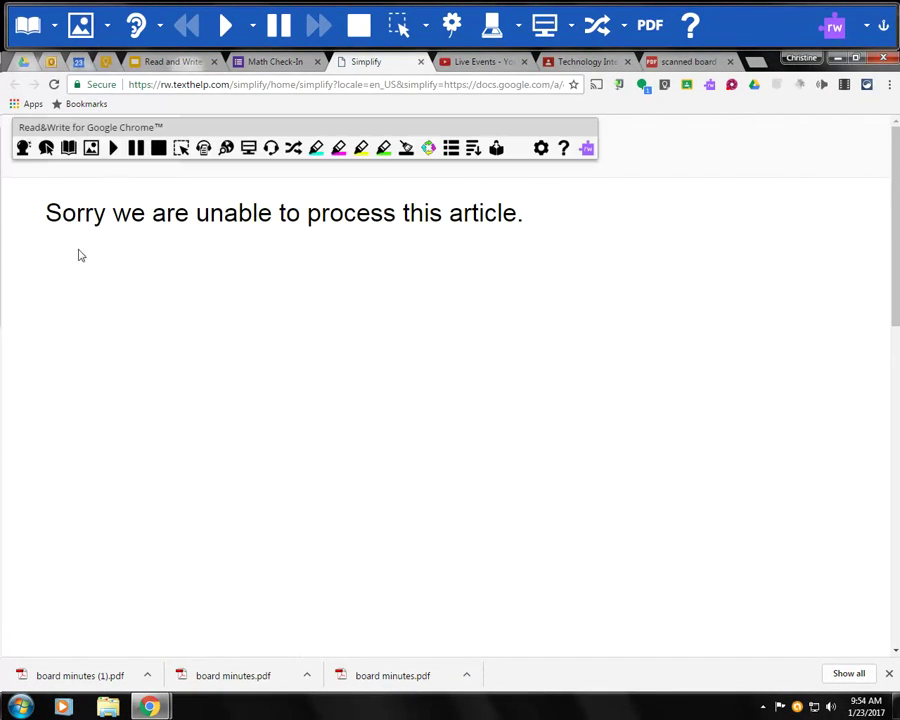
pyautogui.click(421, 63)
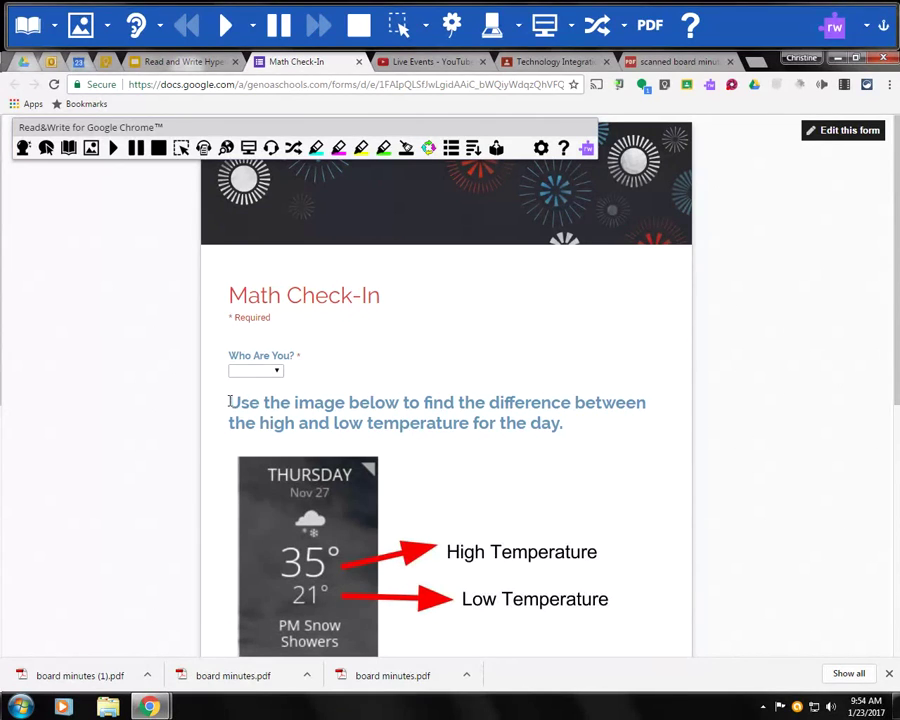
# Have the form's instruction about the high and low temperature difference read aloud, then leave the Read&Write toolbar hidden.
pyautogui.moveTo(230, 402); pyautogui.dragTo(568, 418)
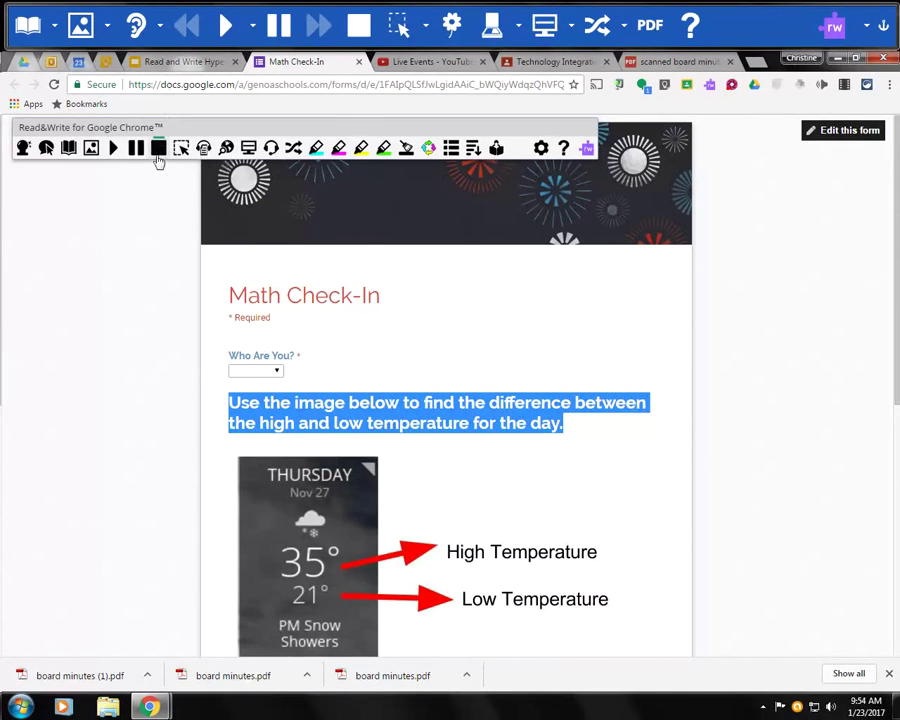
pyautogui.click(114, 152)
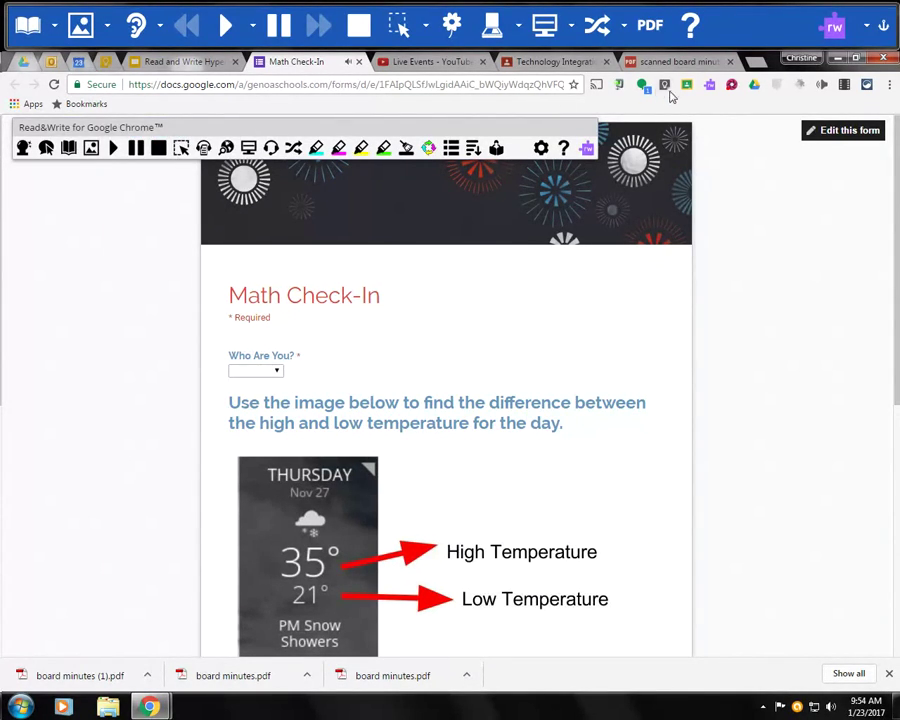
pyautogui.click(708, 86)
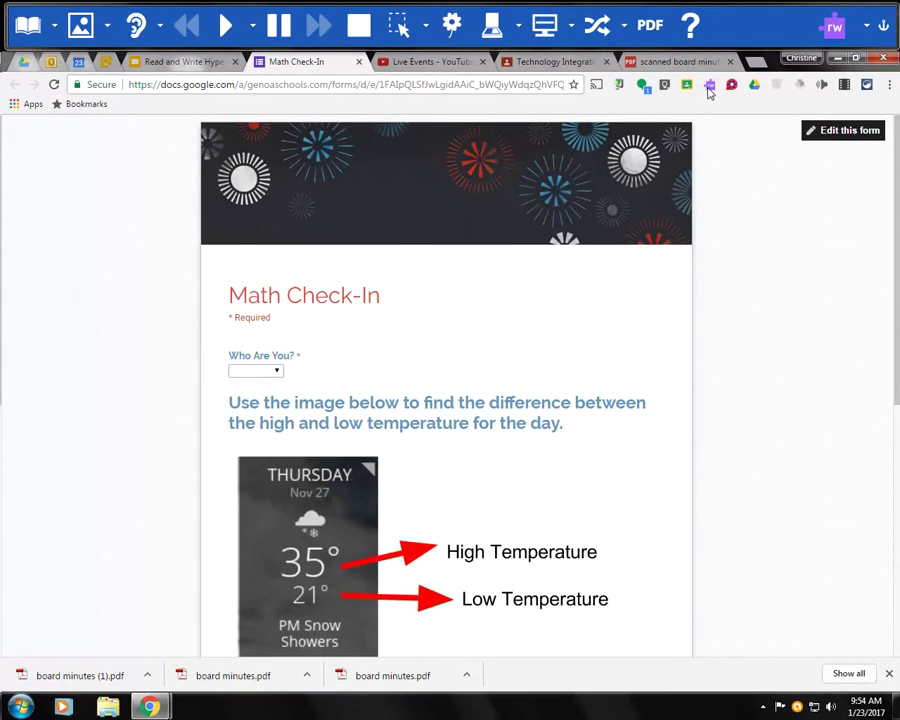
pyautogui.click(709, 88)
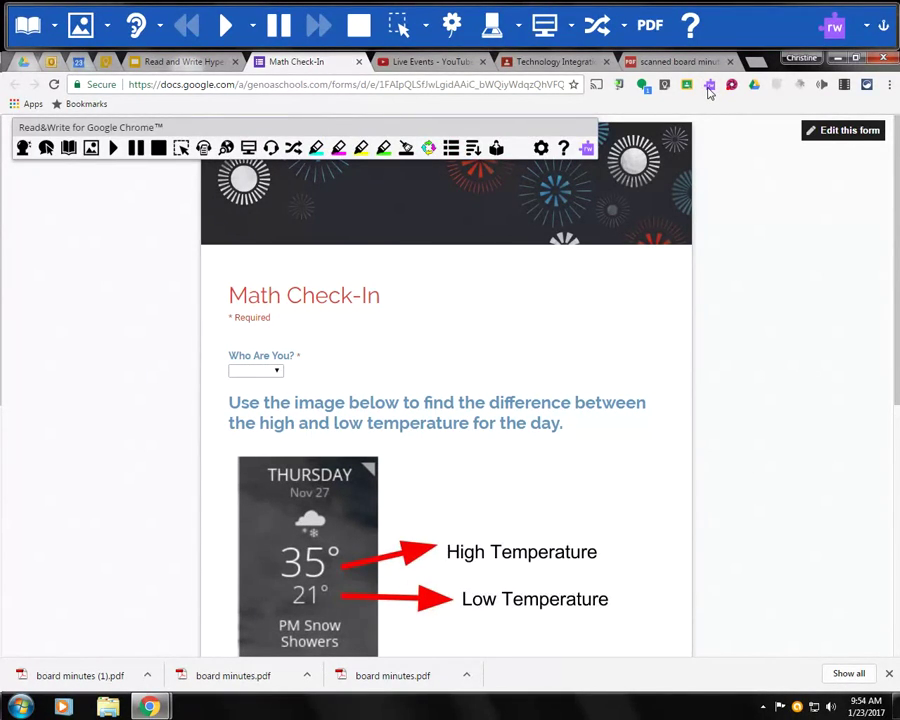
pyautogui.click(709, 88)
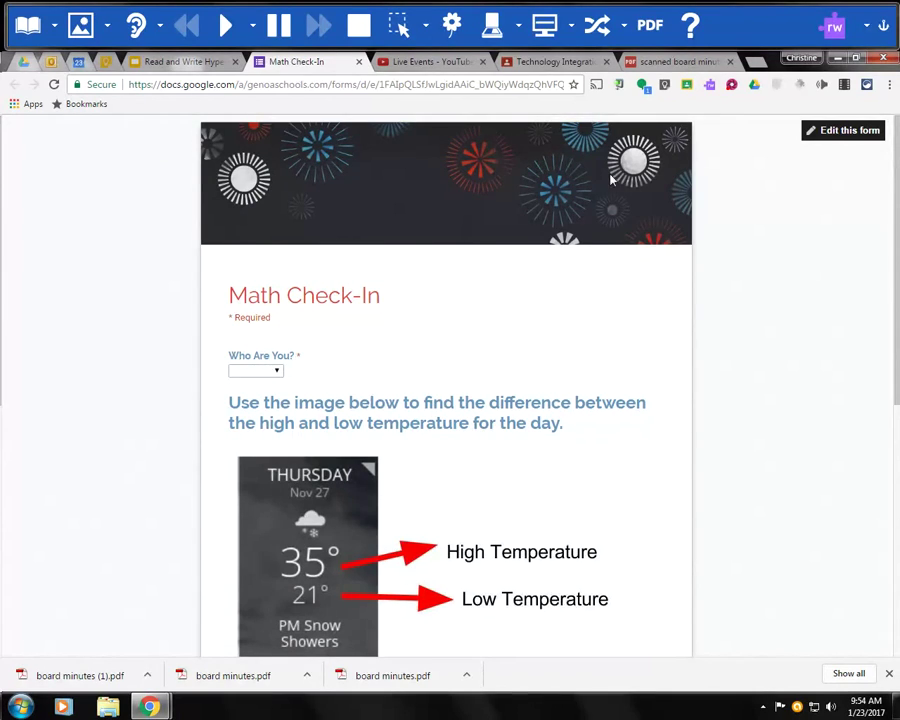
# Skim the Math Check-In form and switch to the scanned board minutes PDF.
pyautogui.scroll(-3, 603, 450)
pyautogui.scroll(3, 603, 450)
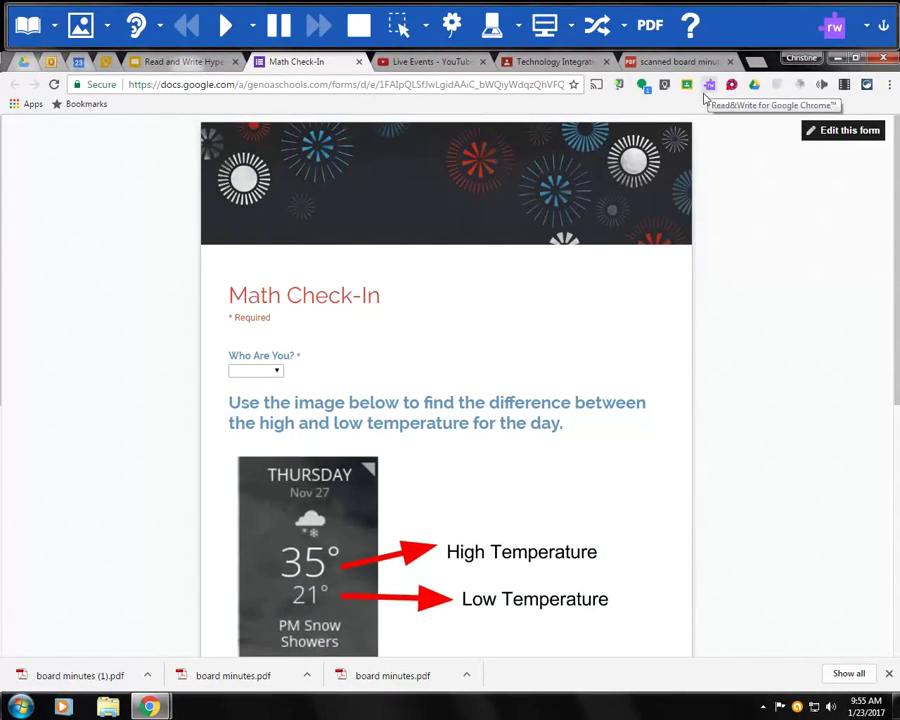
pyautogui.click(658, 63)
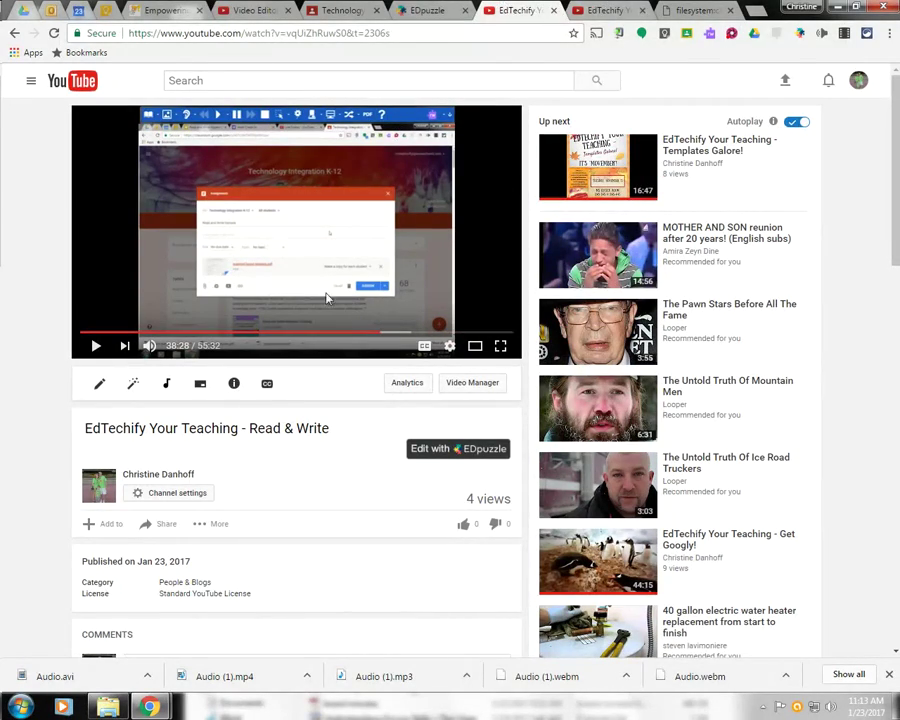
# Play the second open copy of the YouTube video "EdTechify Your Teaching - Read & Write" in full screen.
pyautogui.click(92, 347)
pyautogui.click(598, 10)
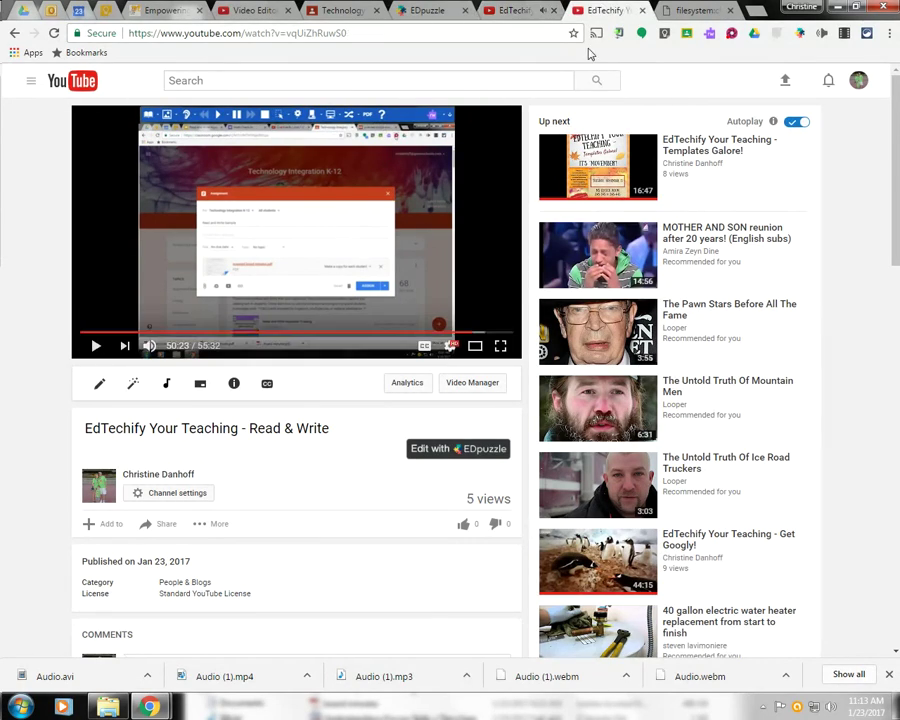
pyautogui.click(503, 345)
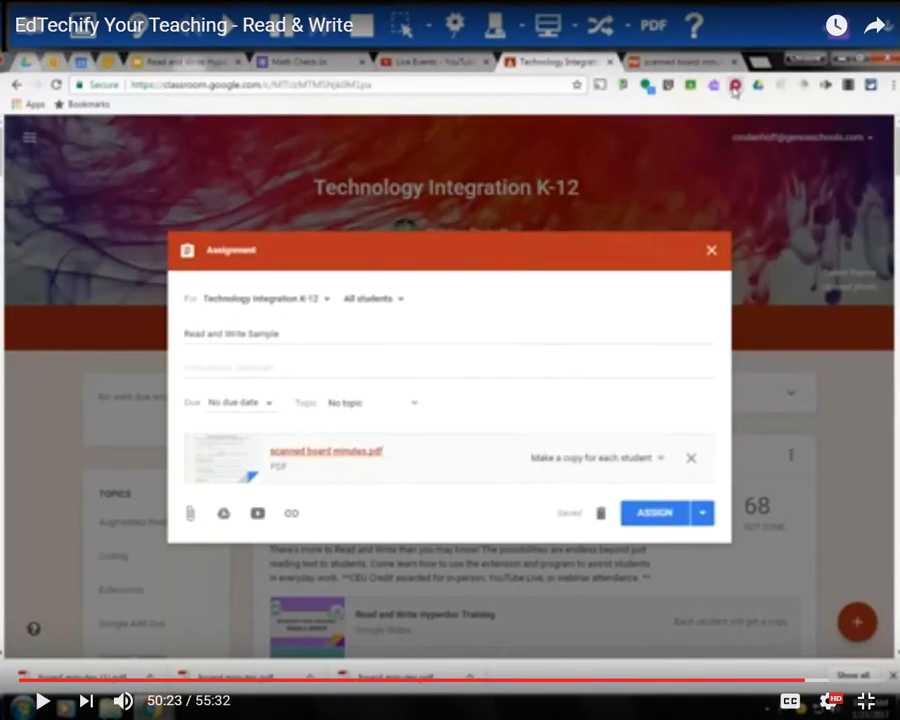
pyautogui.click(43, 701)
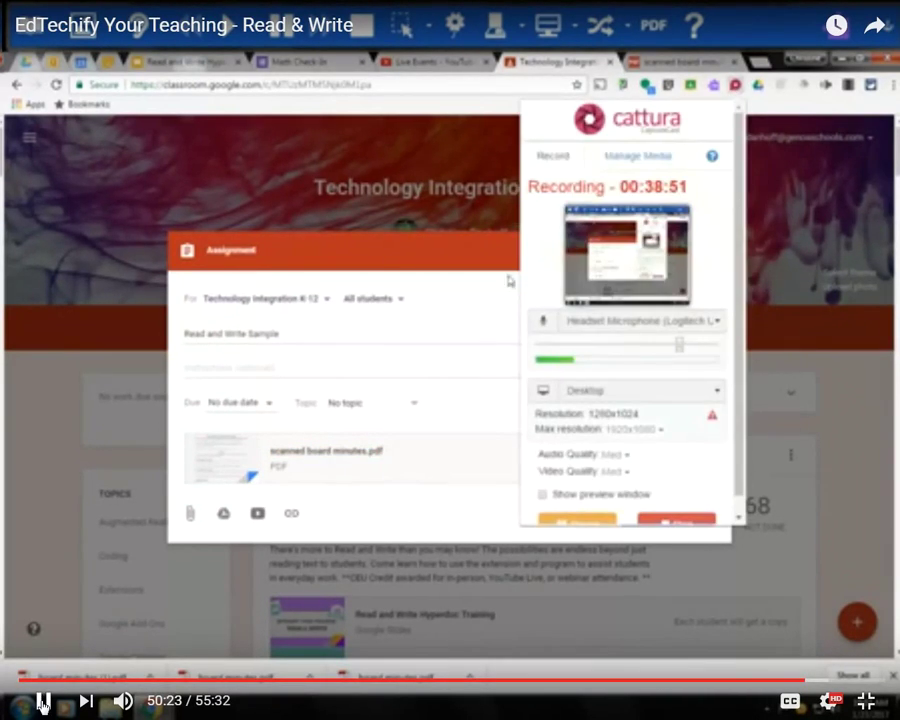